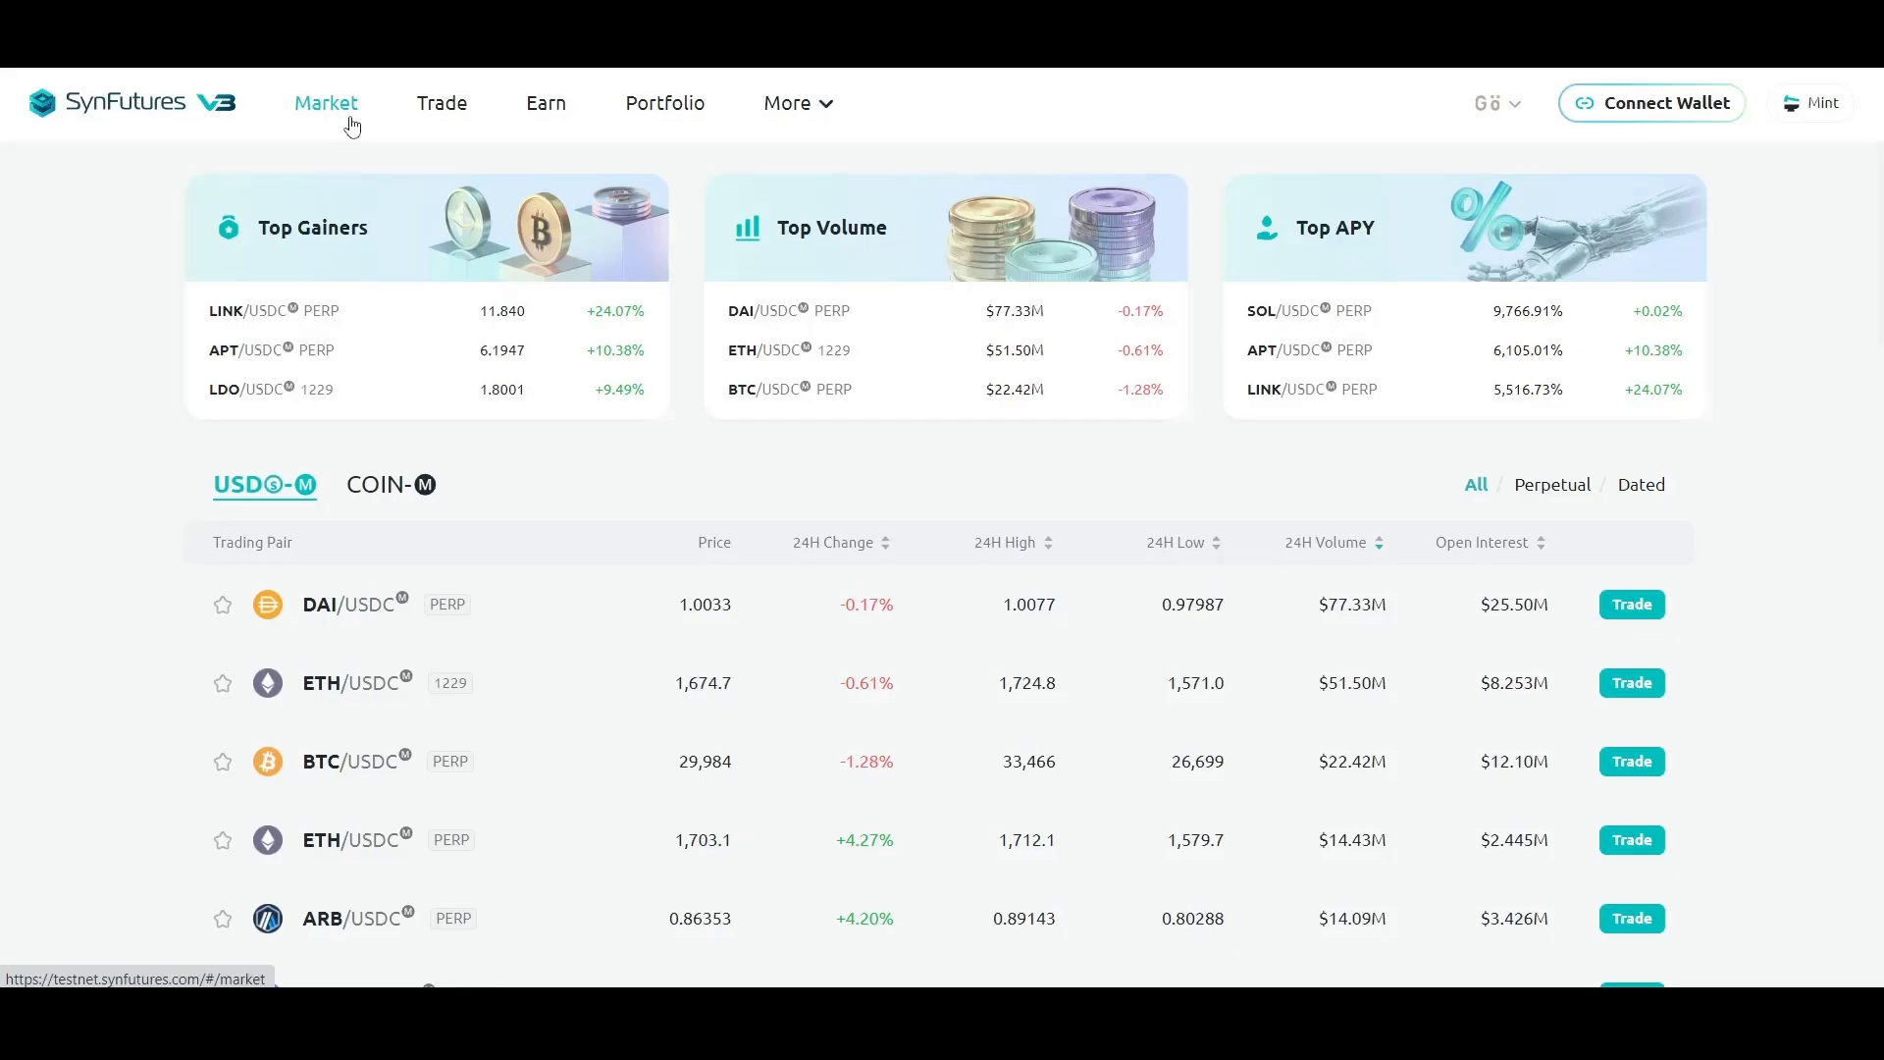
- Visit the BTC/USDC Trade page, ETH/USDC Earn page and Portfolio, then show the More resources list
left_click(433, 111)
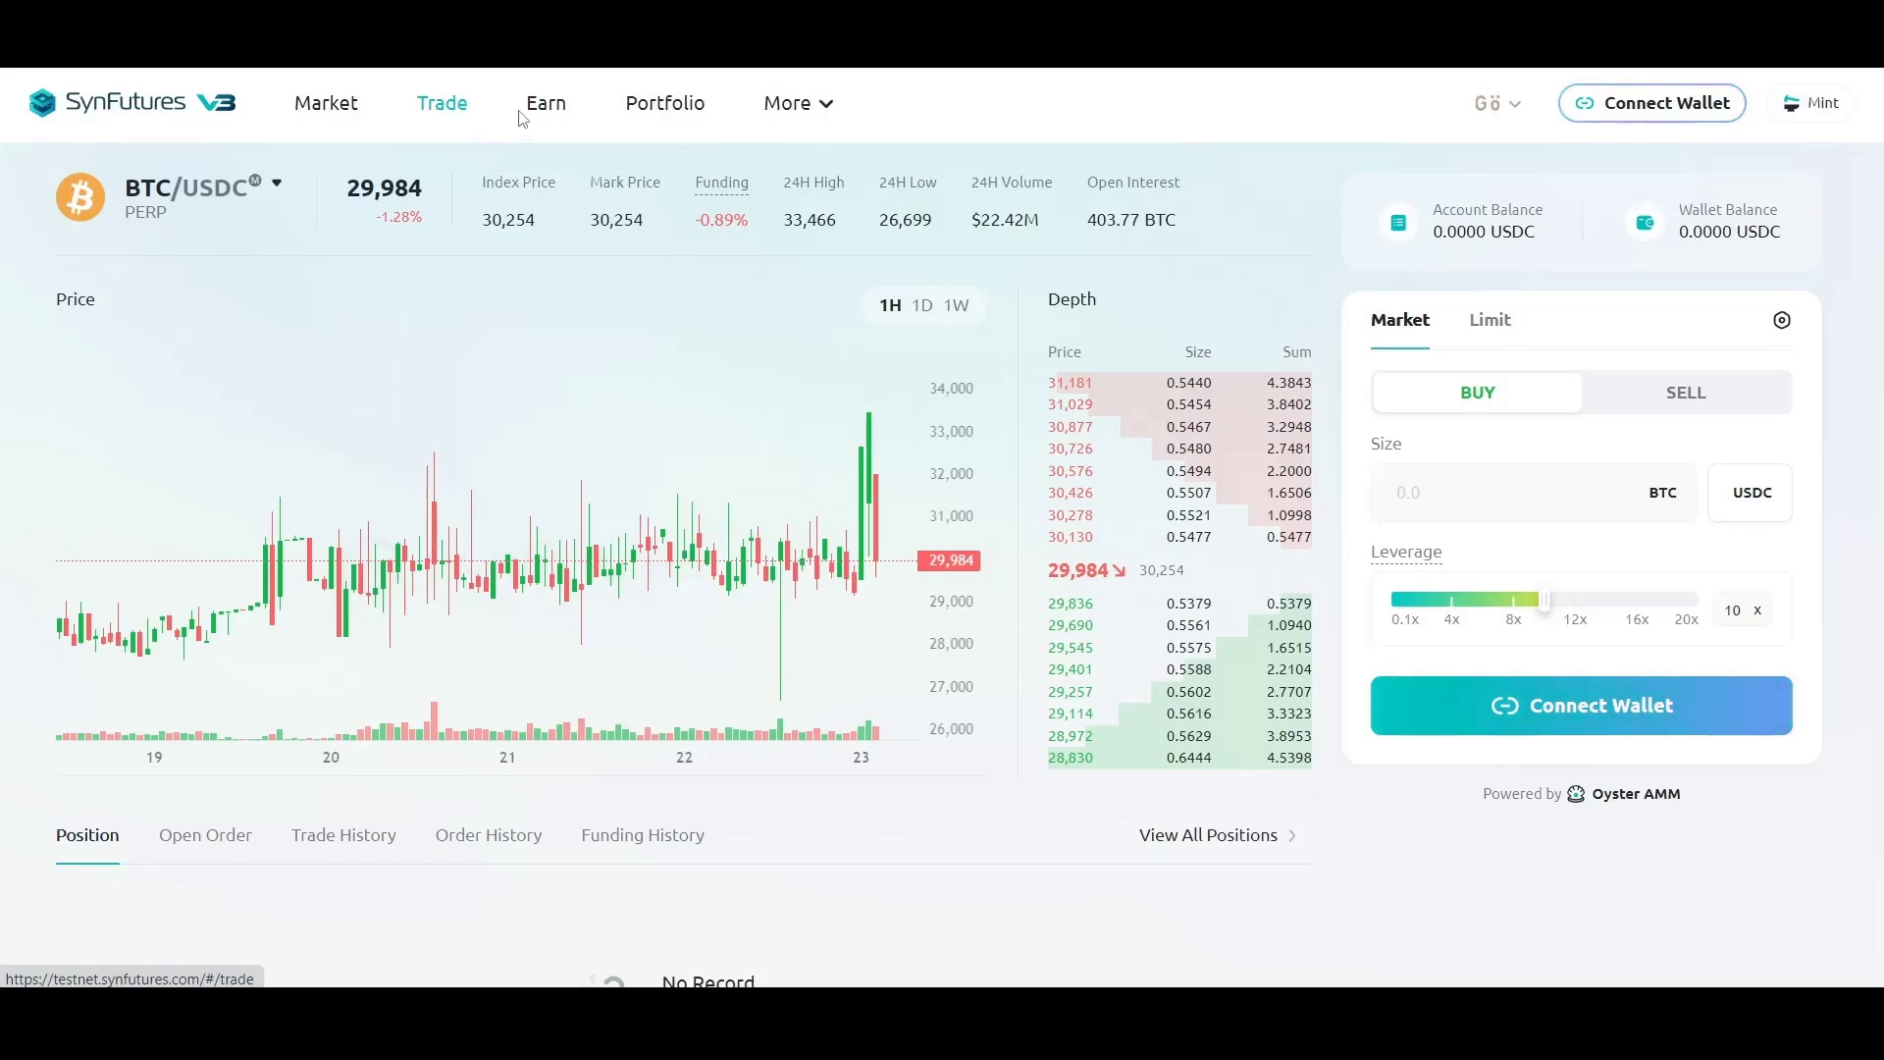
left_click(543, 106)
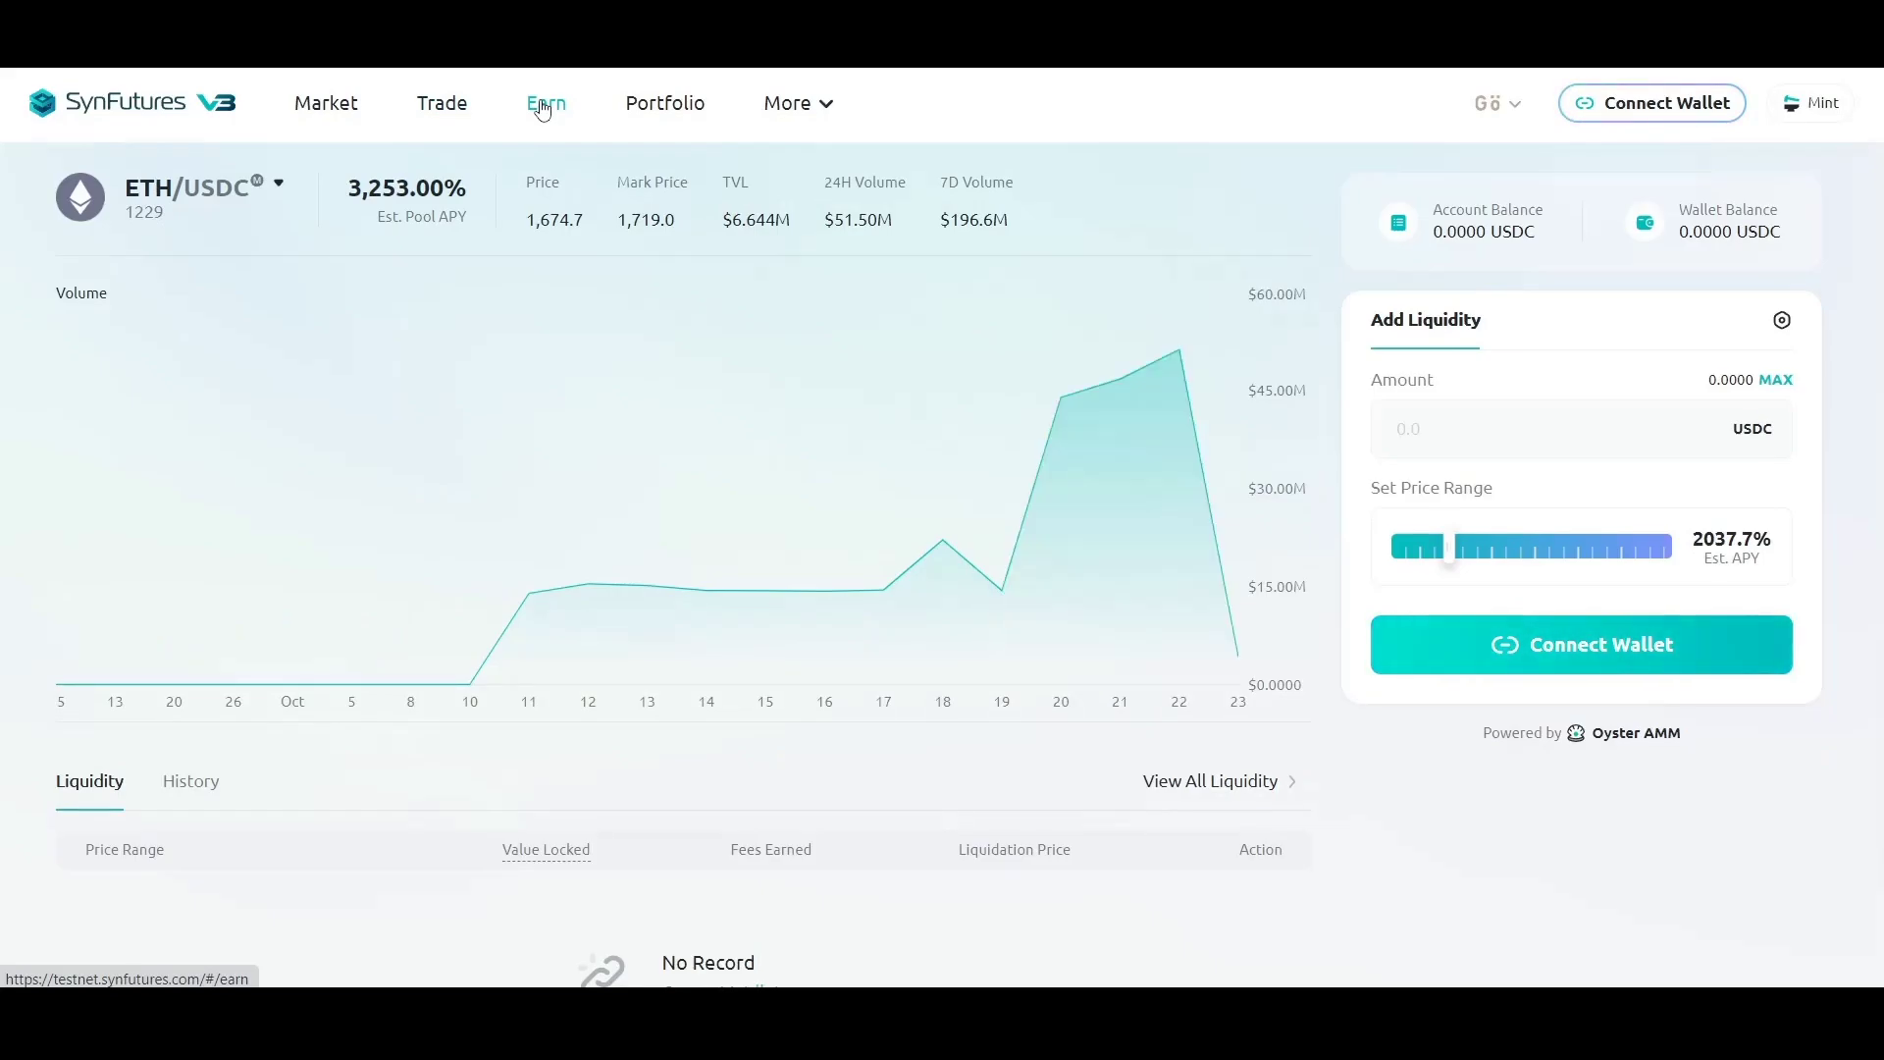
left_click(648, 115)
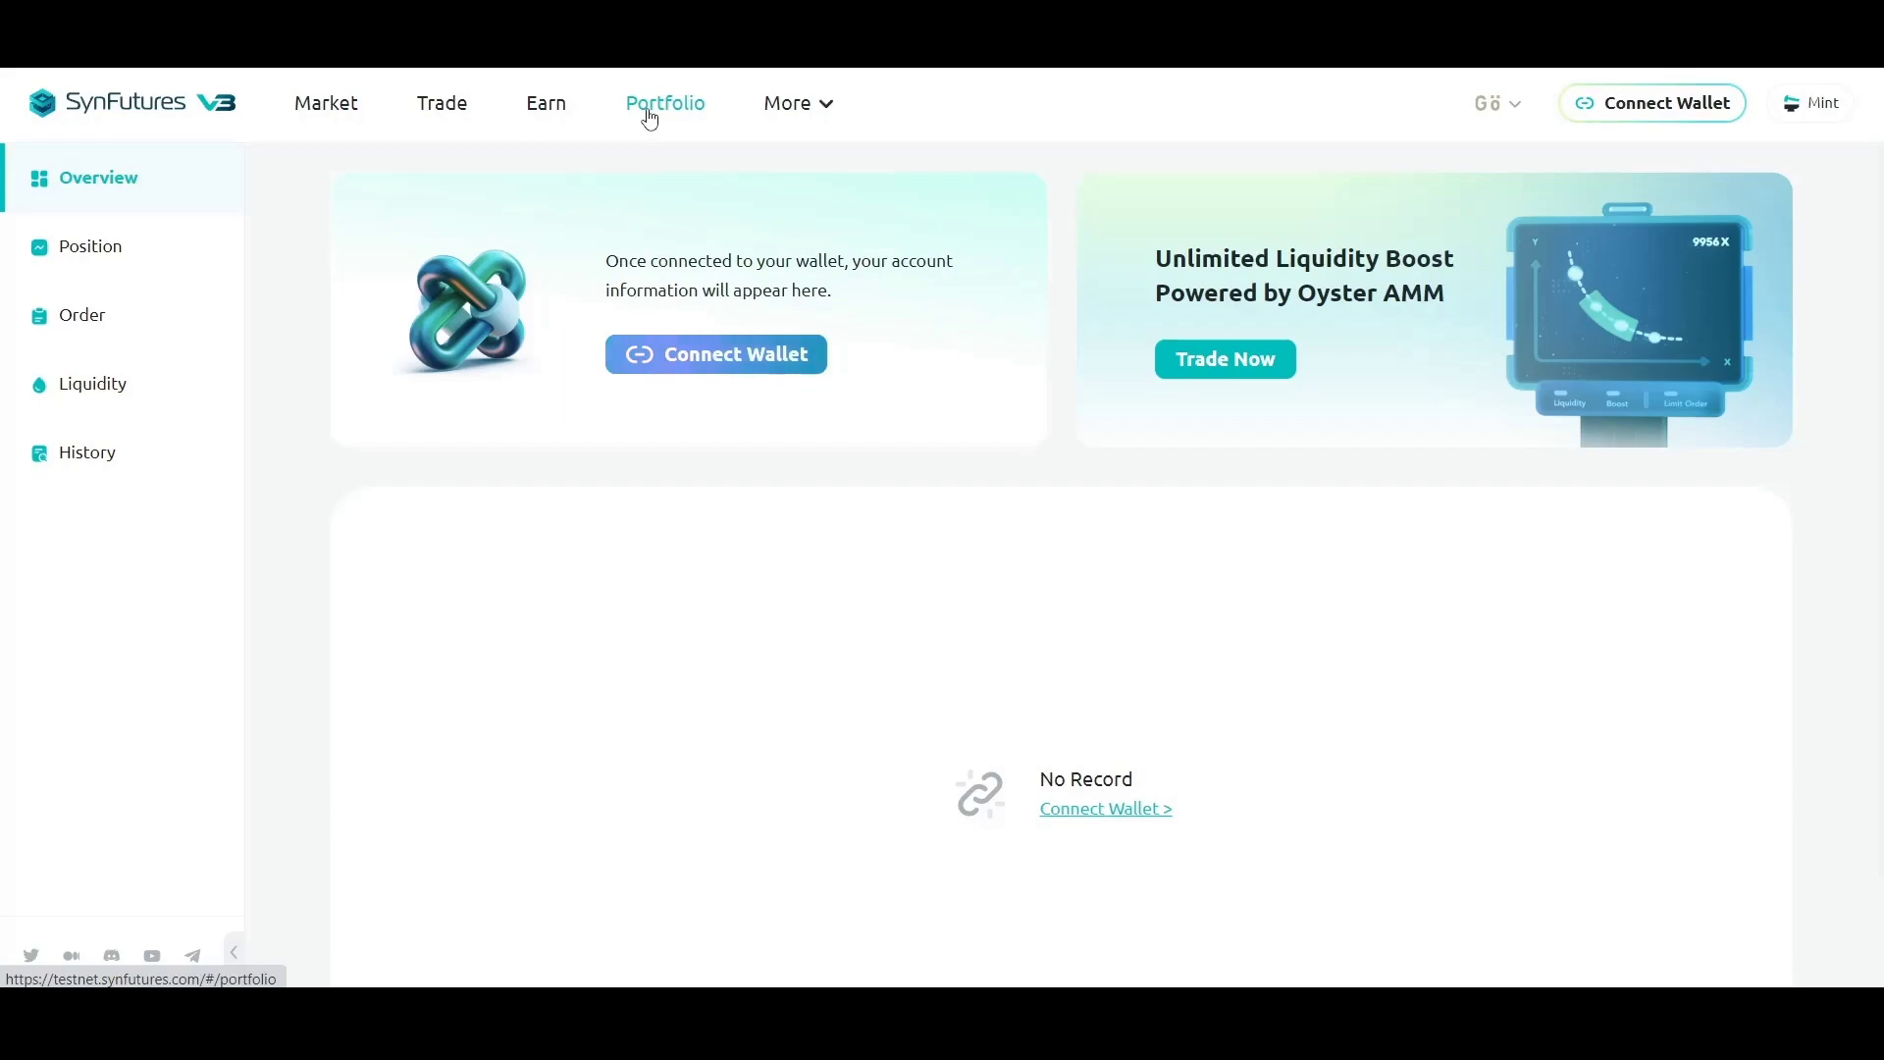
left_click(787, 104)
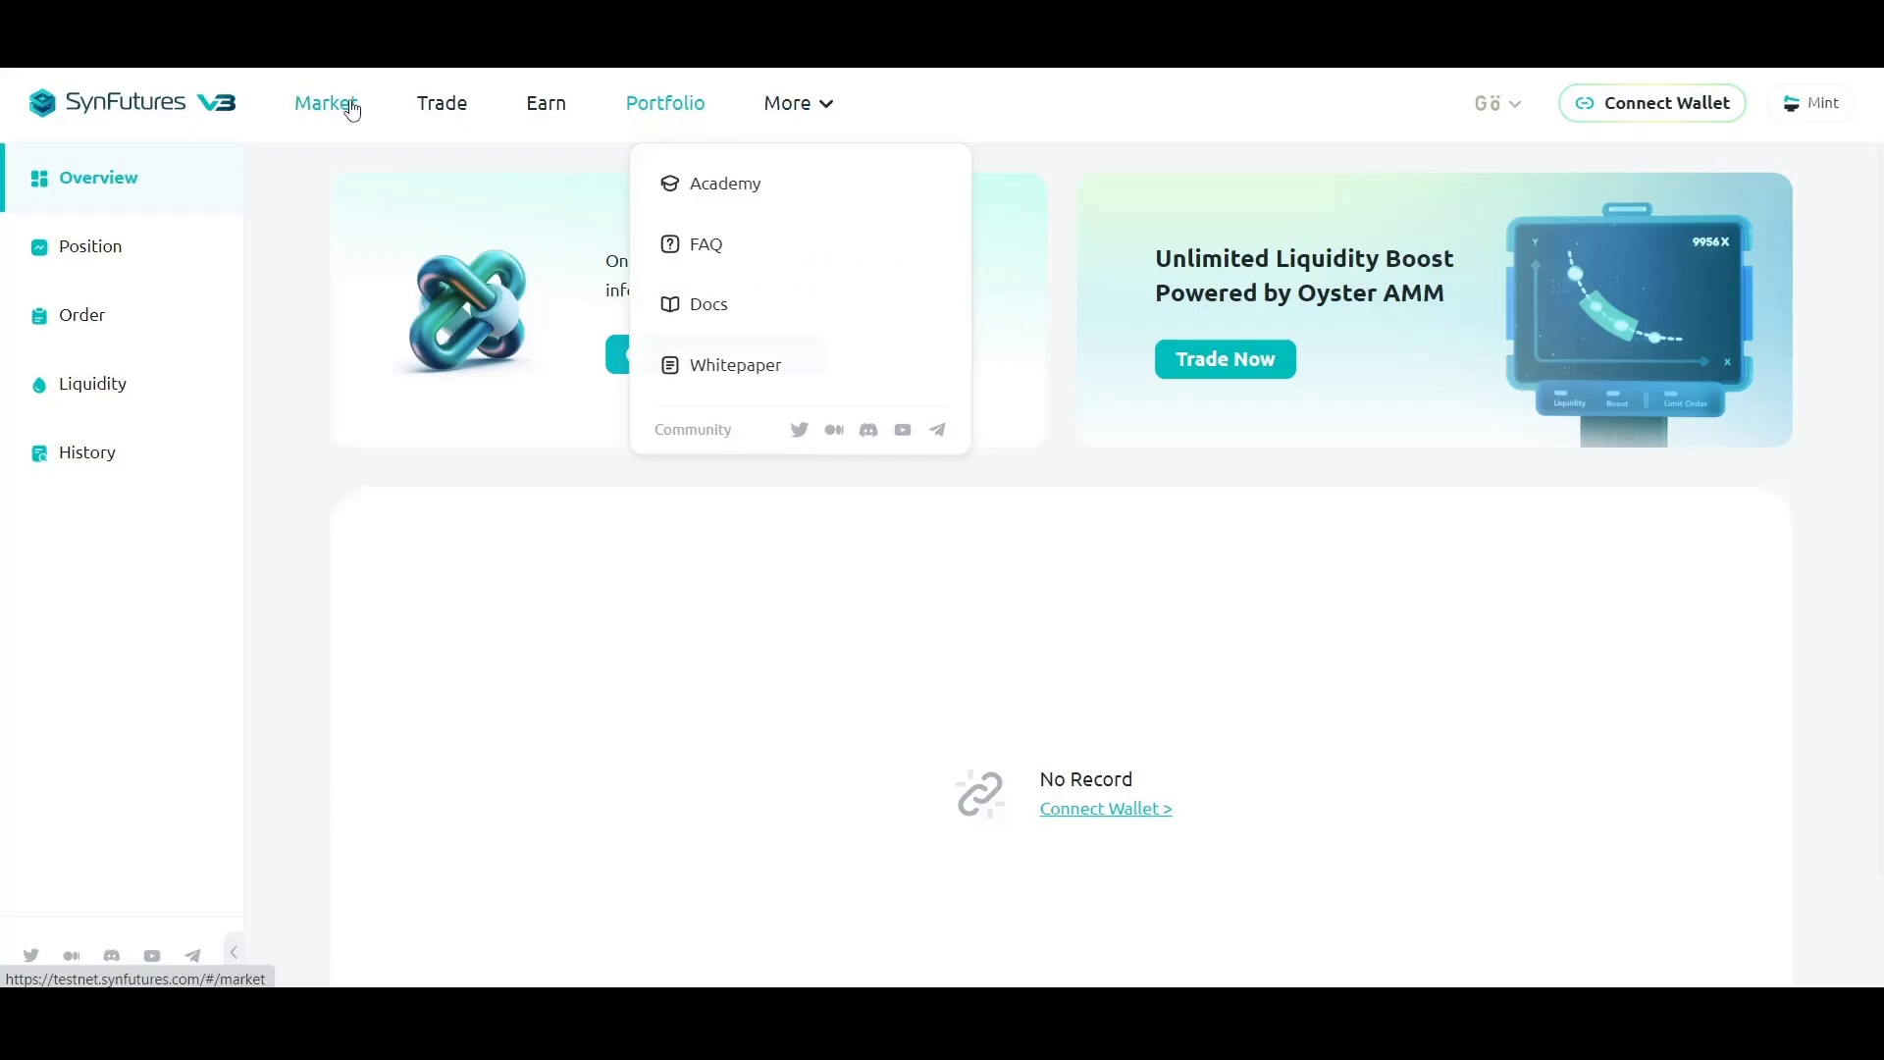
- Go back to the Market page listing the USDC-margined trading pairs
left_click(351, 110)
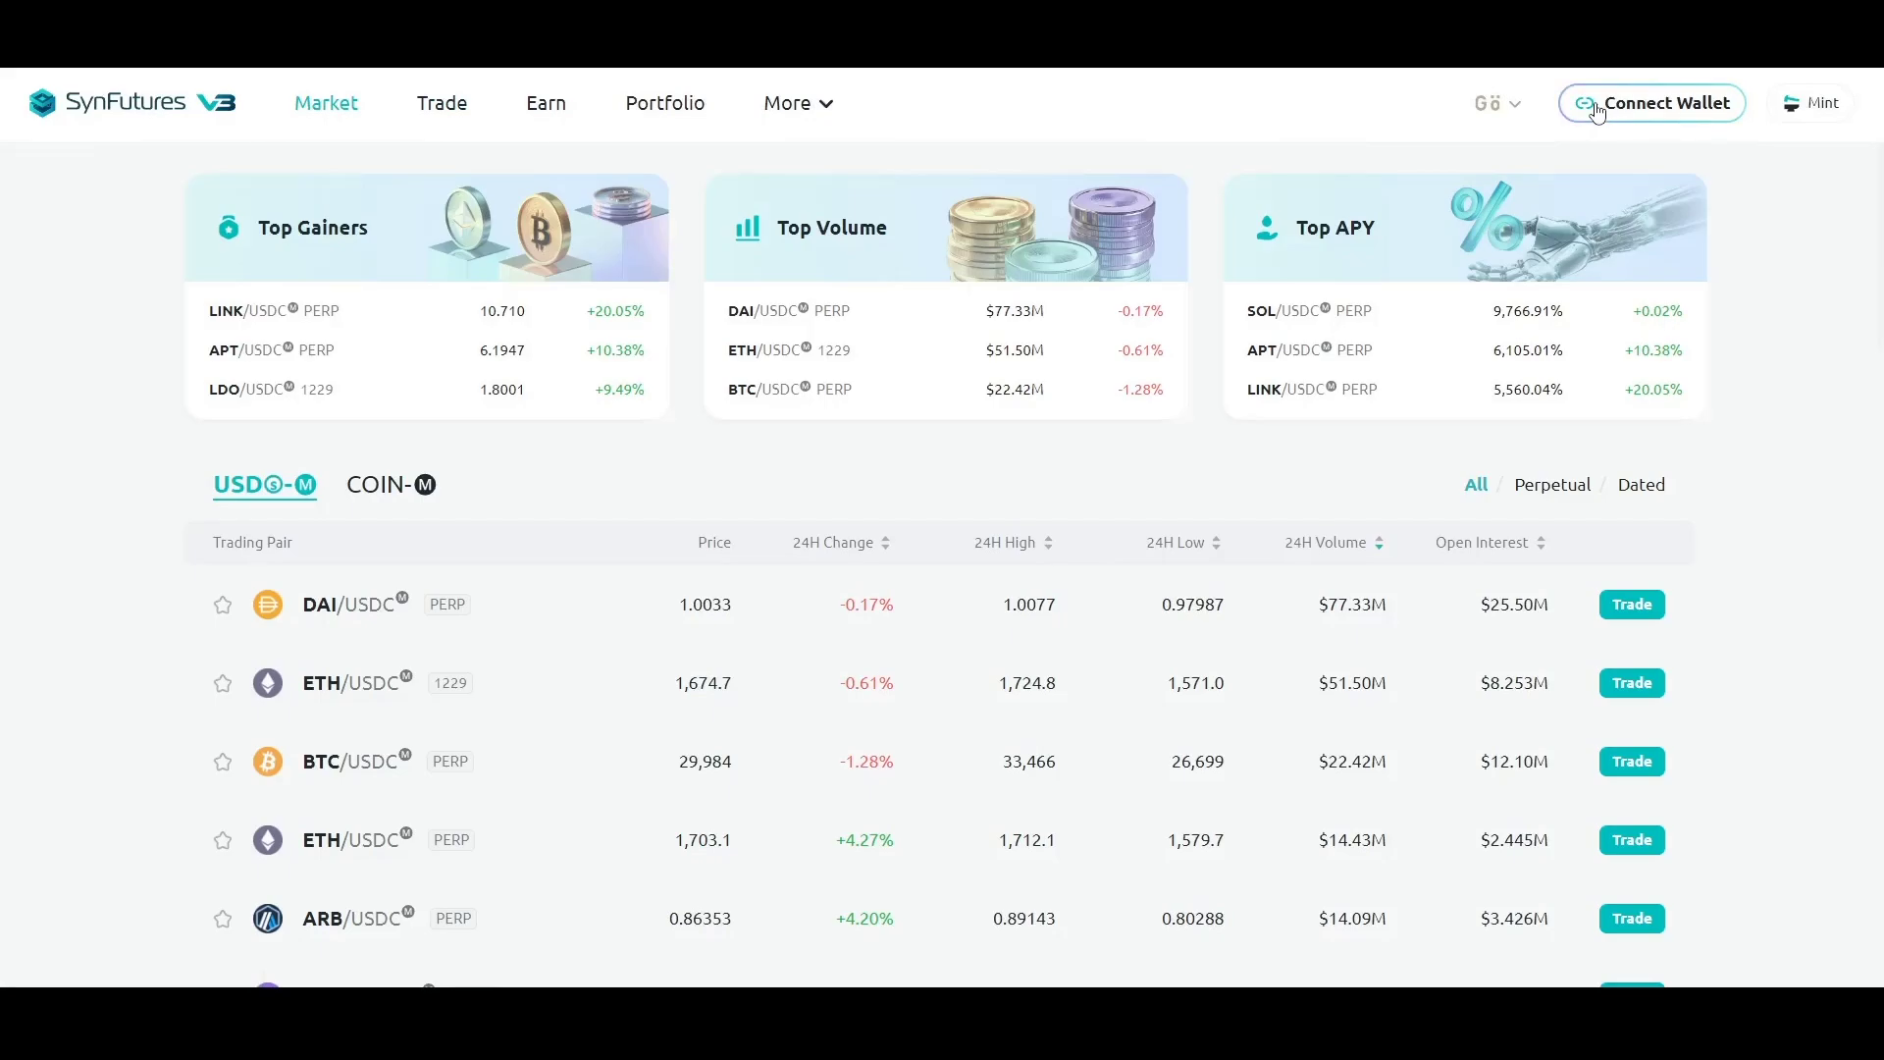
- Connect the MetaMask wallet, unlocking it with its password and approving the site connection
left_click(1595, 106)
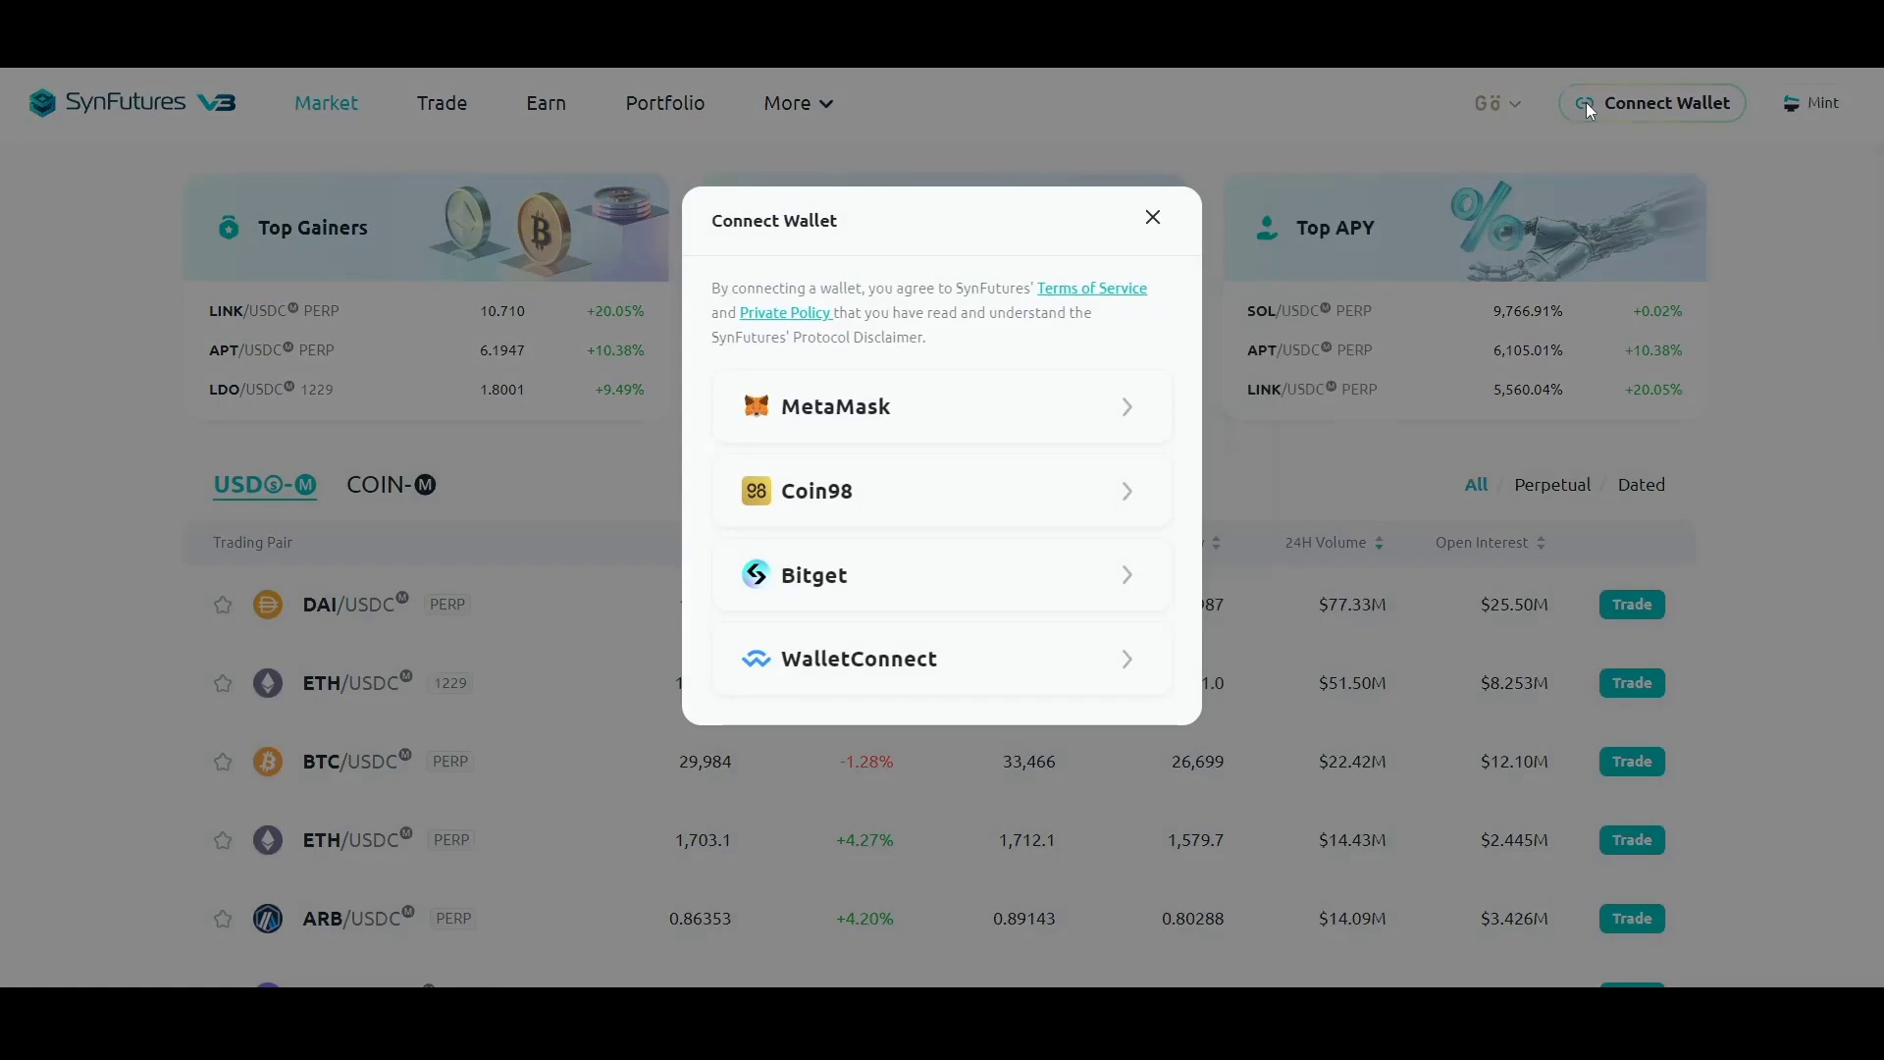
left_click(839, 410)
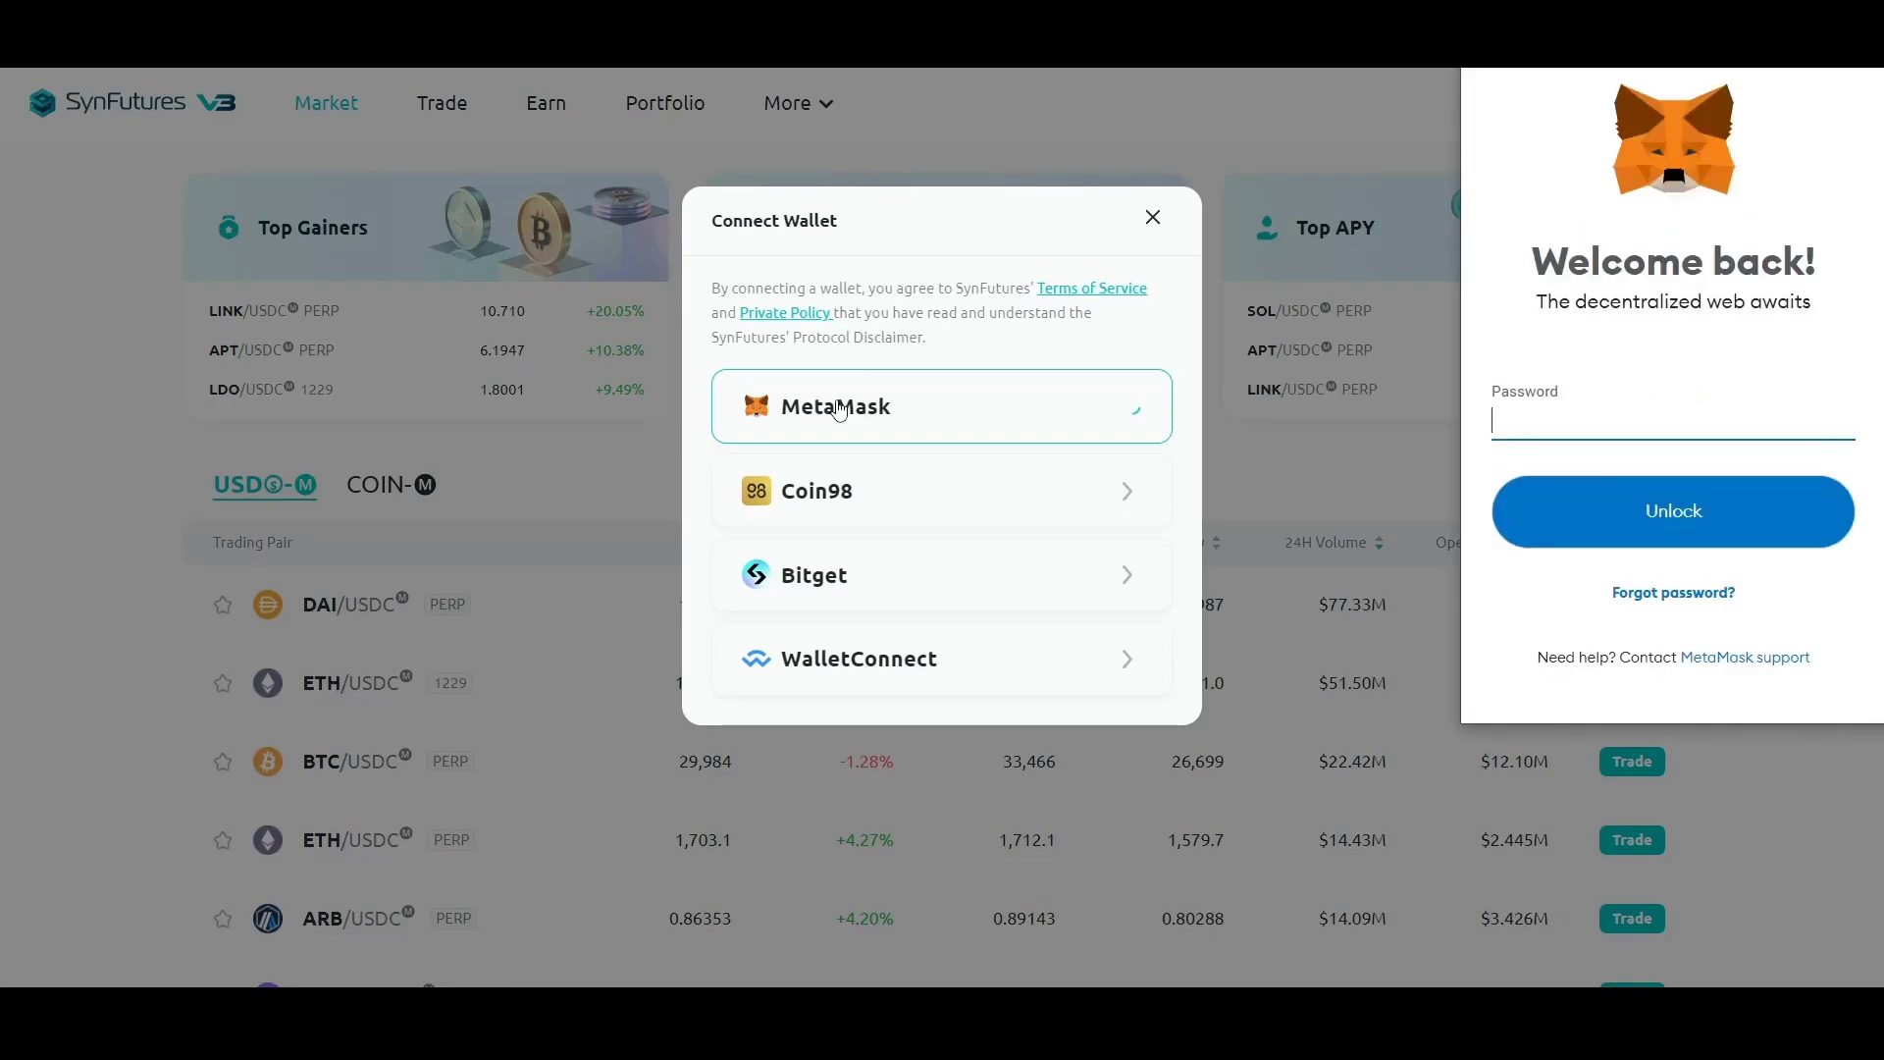
type("••••••••••••••")
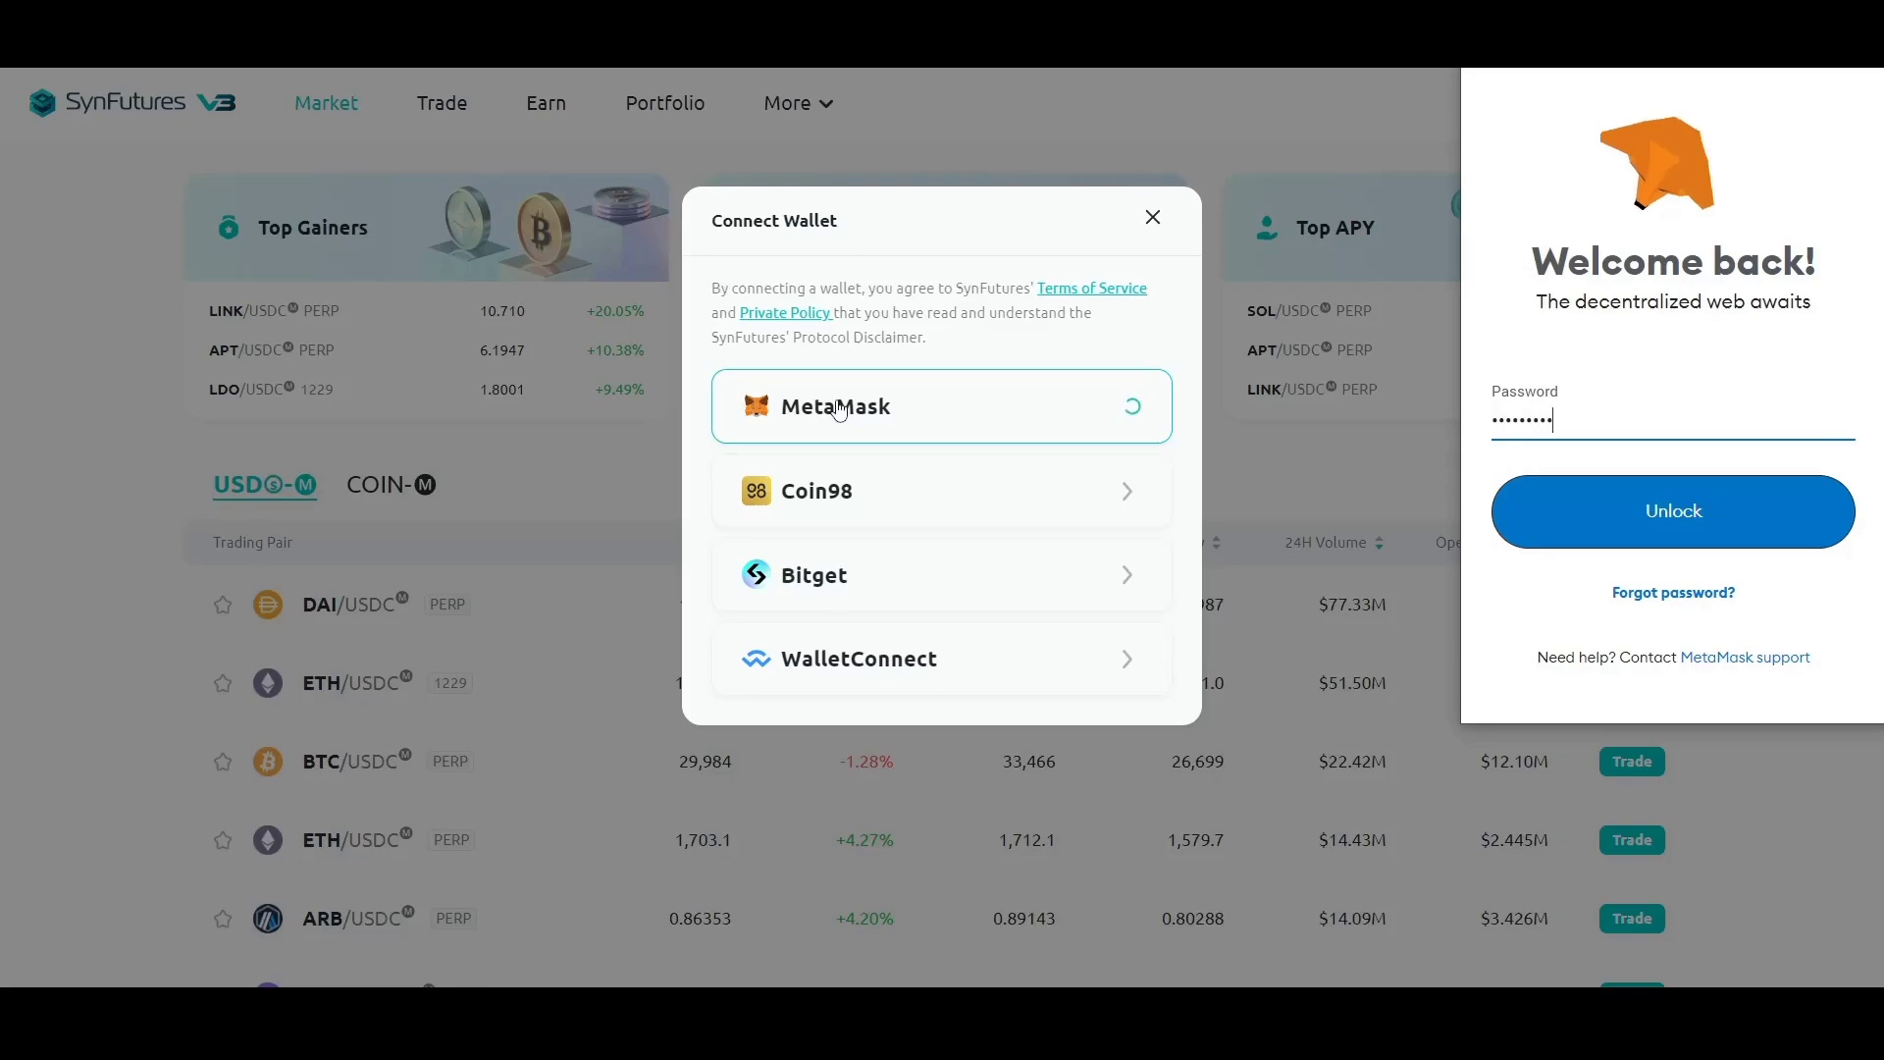
type("••")
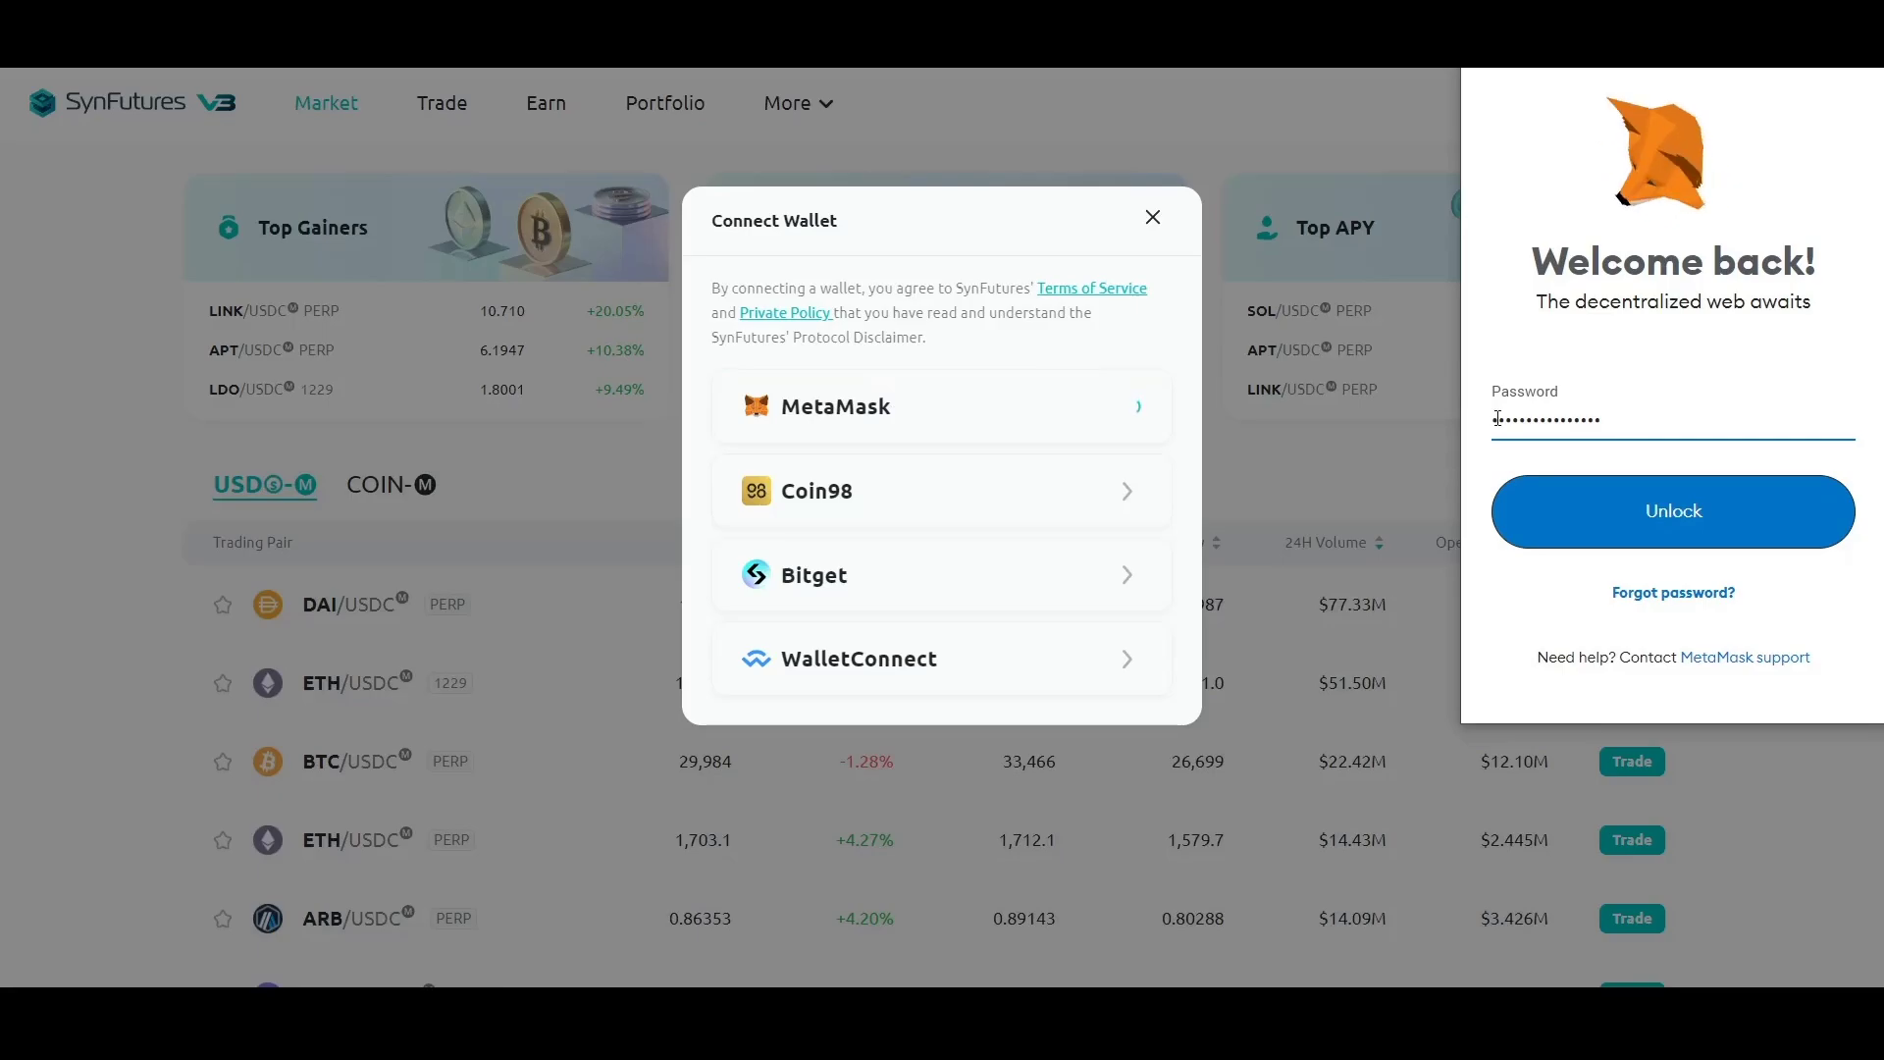
left_click(1617, 535)
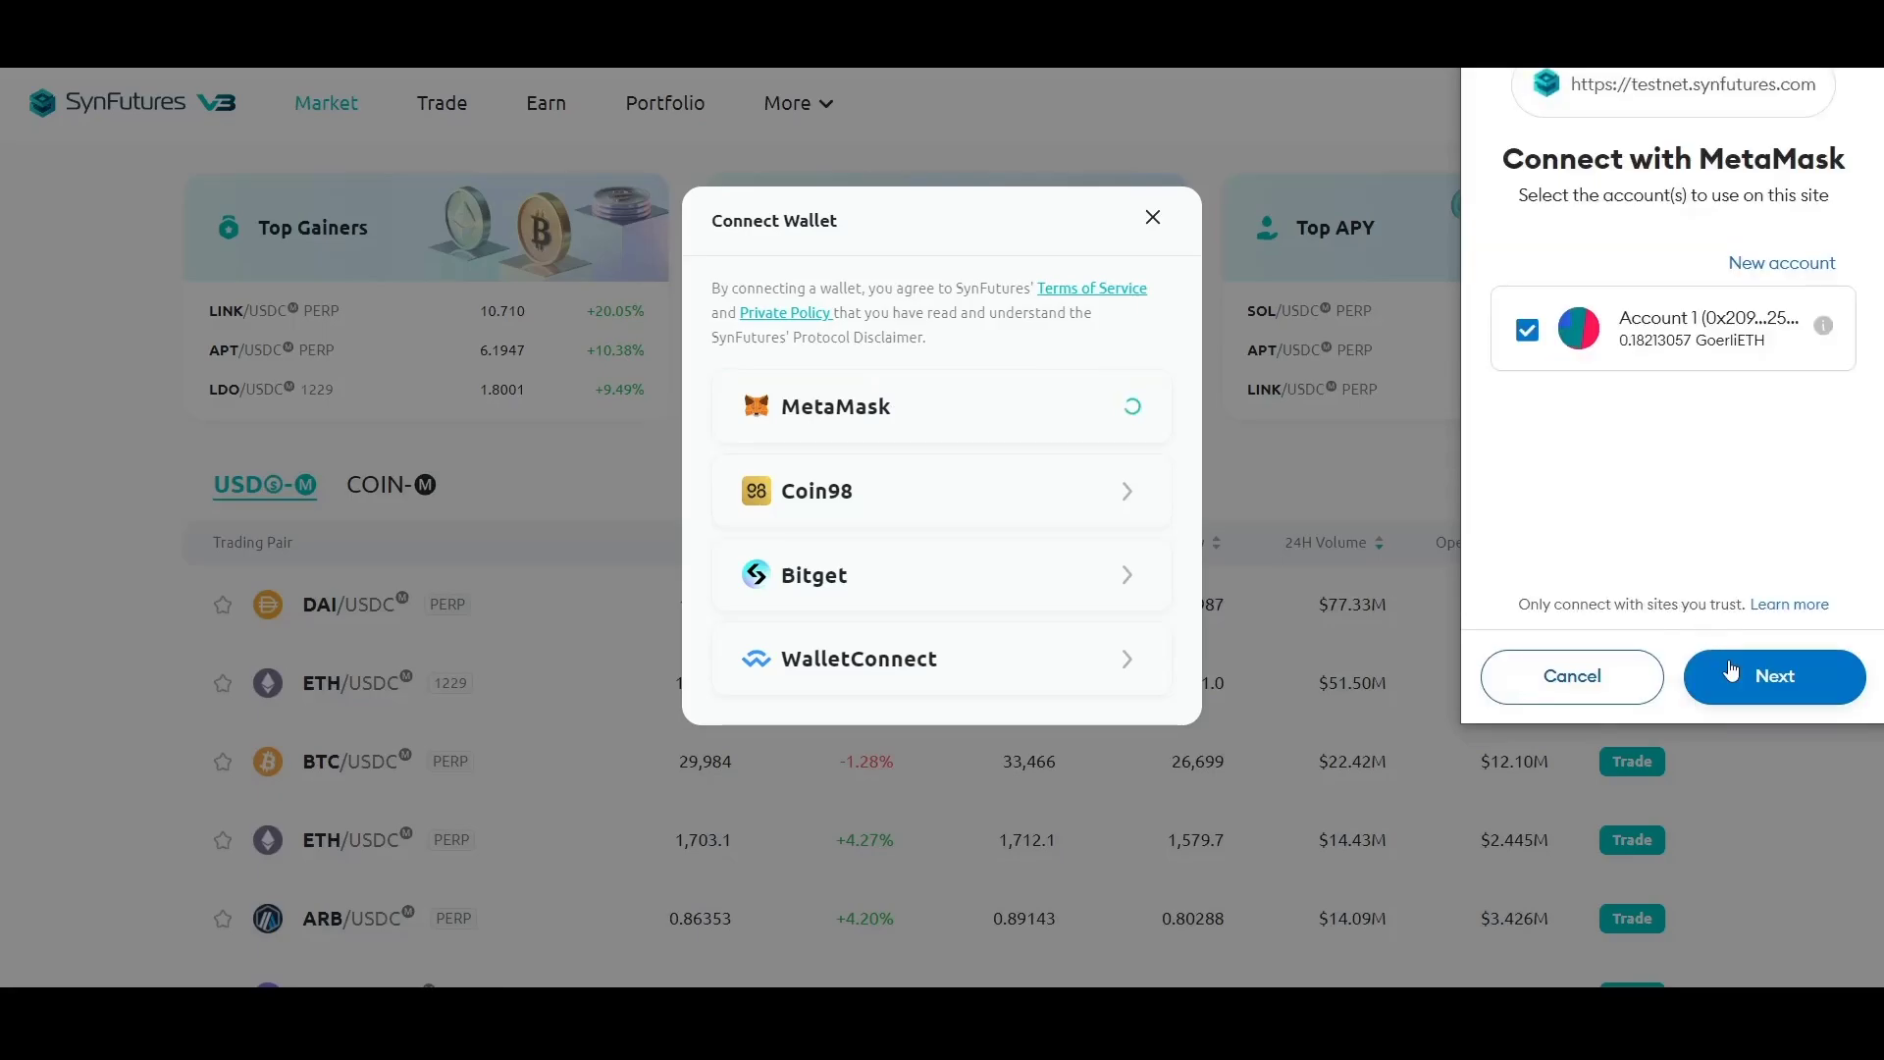
left_click(1729, 671)
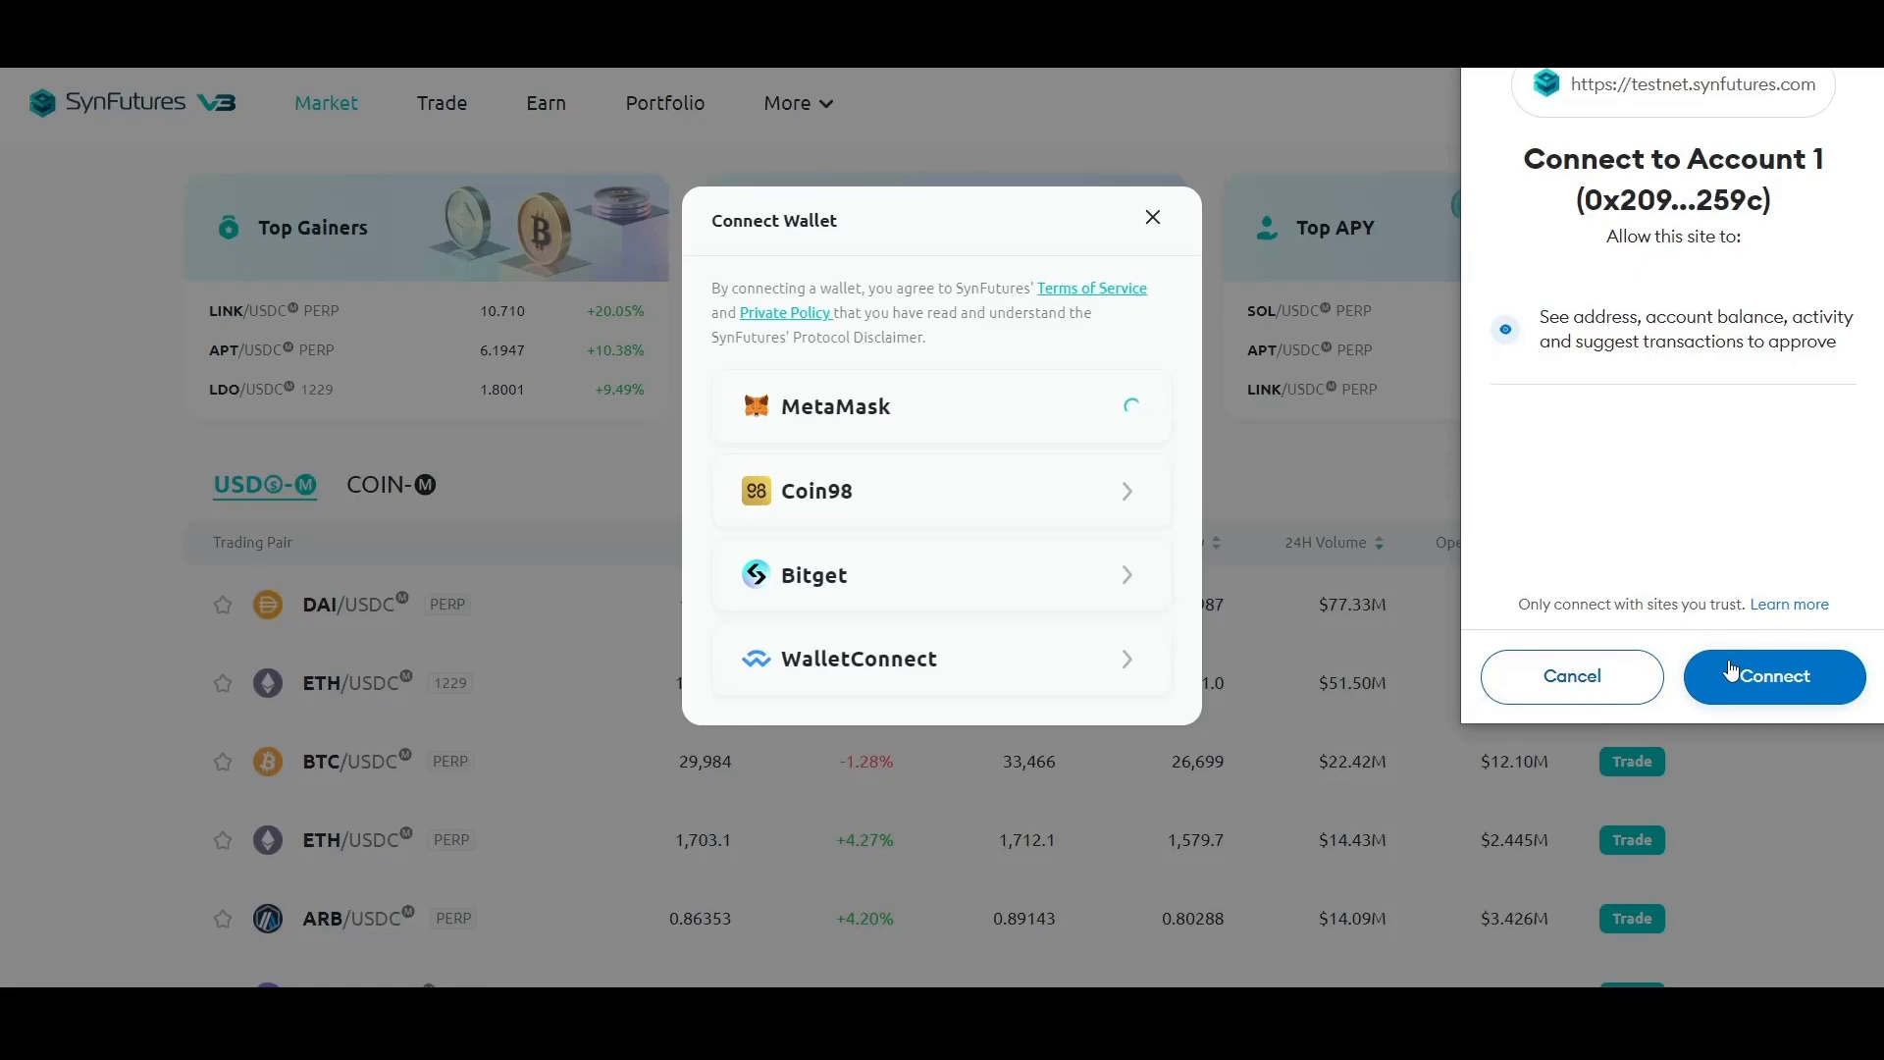
left_click(1730, 671)
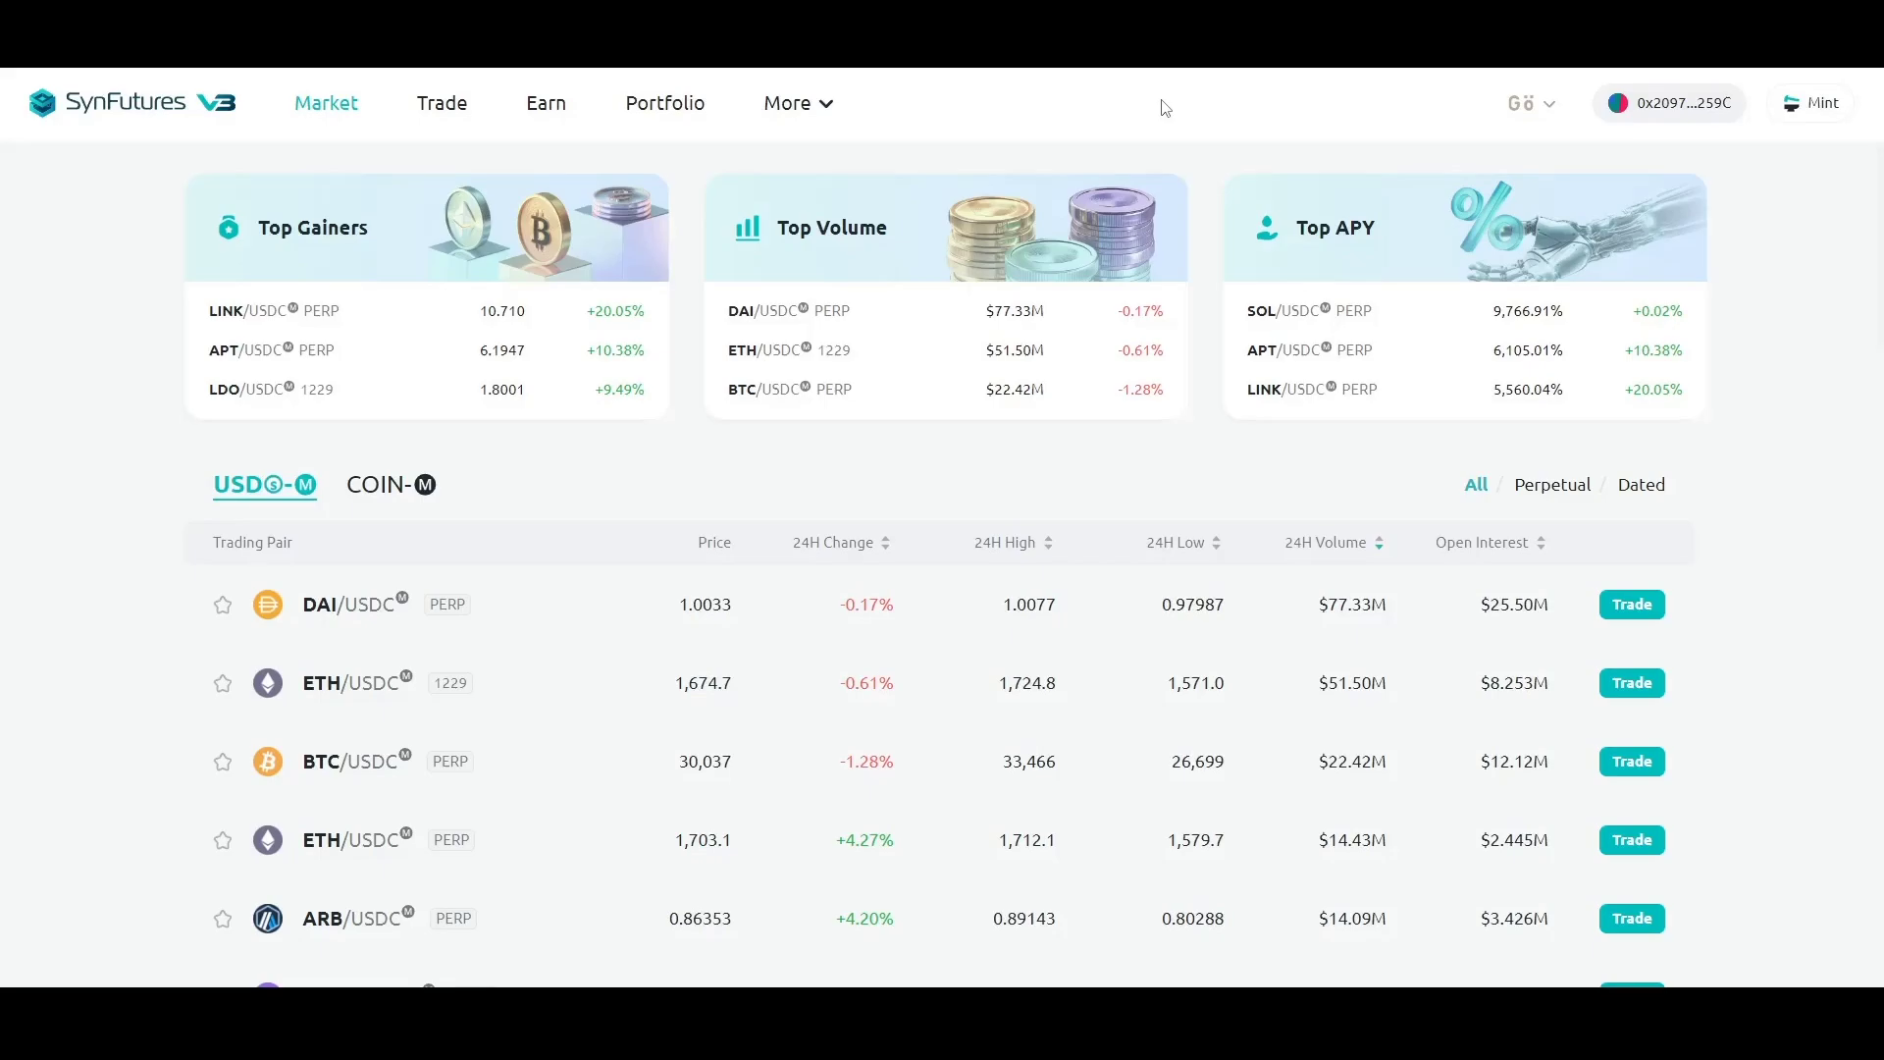
- Check the wallet's ETH, USDC and WETH balances and go to the Goerli ETH faucet
left_click(1810, 116)
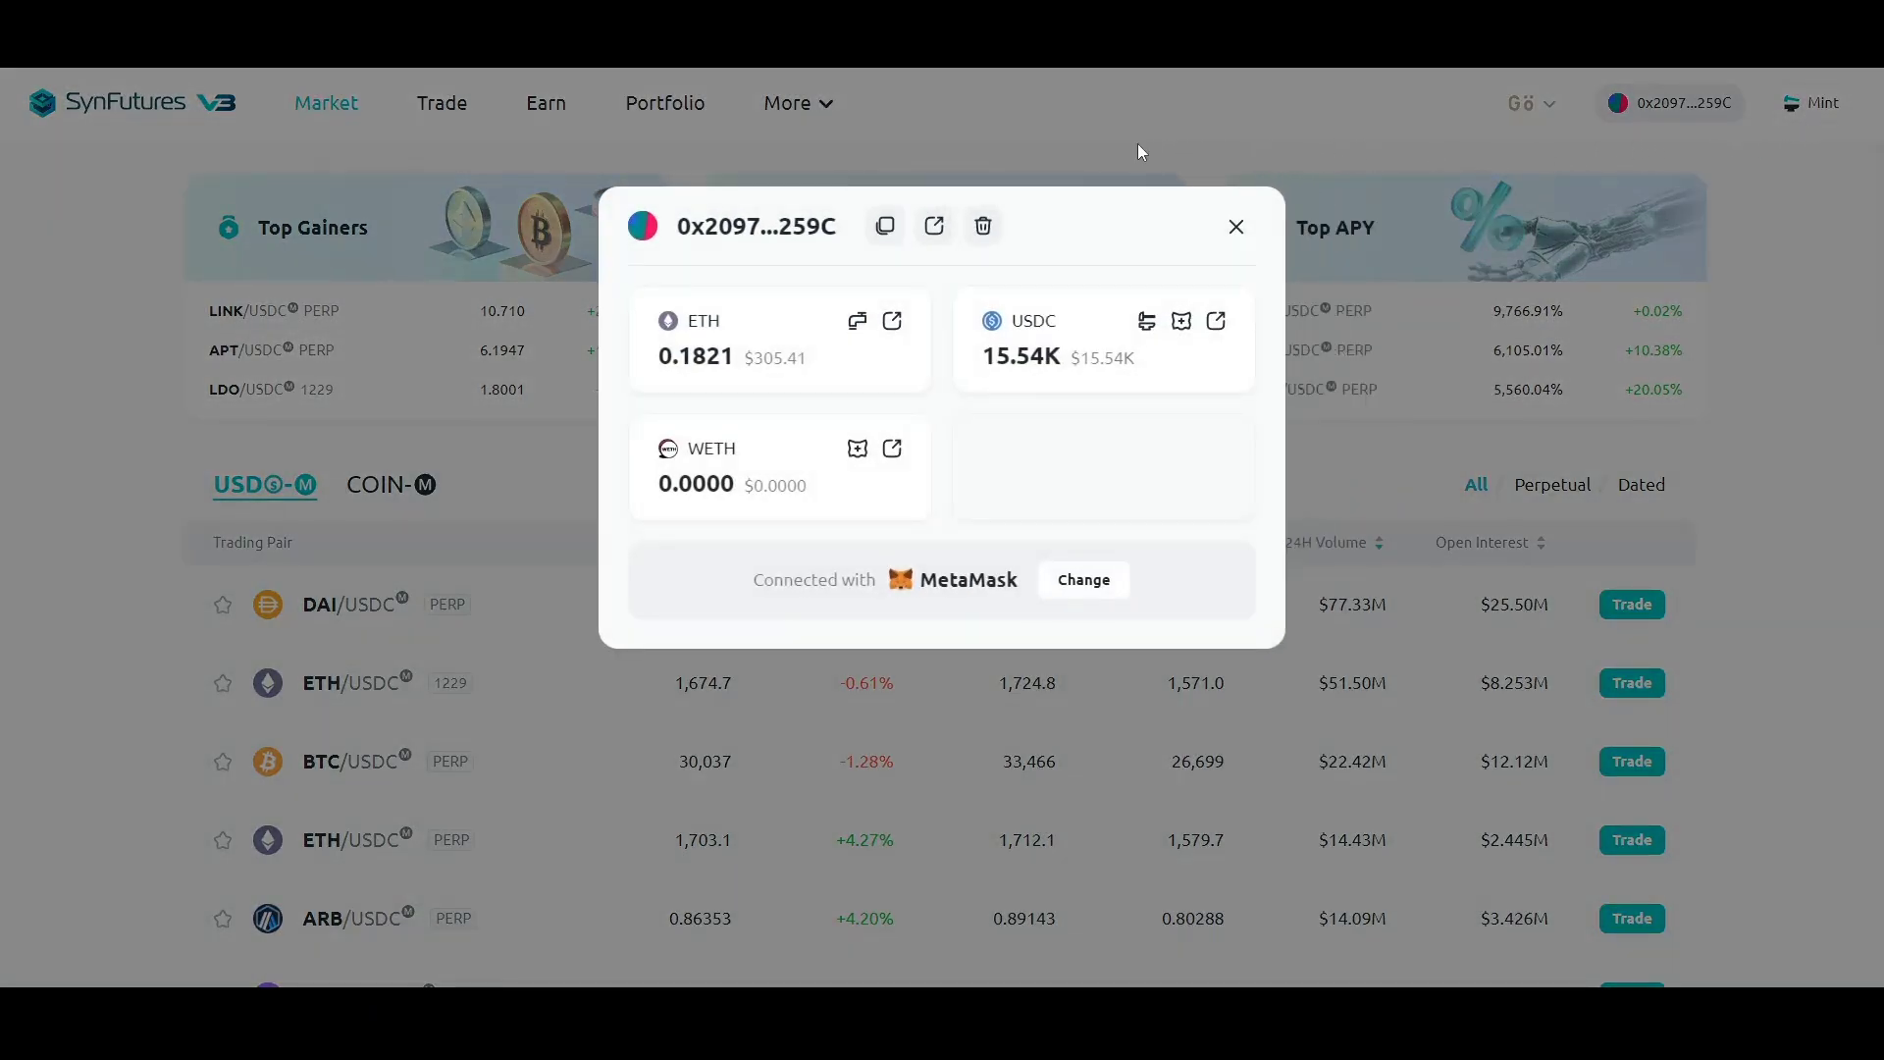
left_click(855, 324)
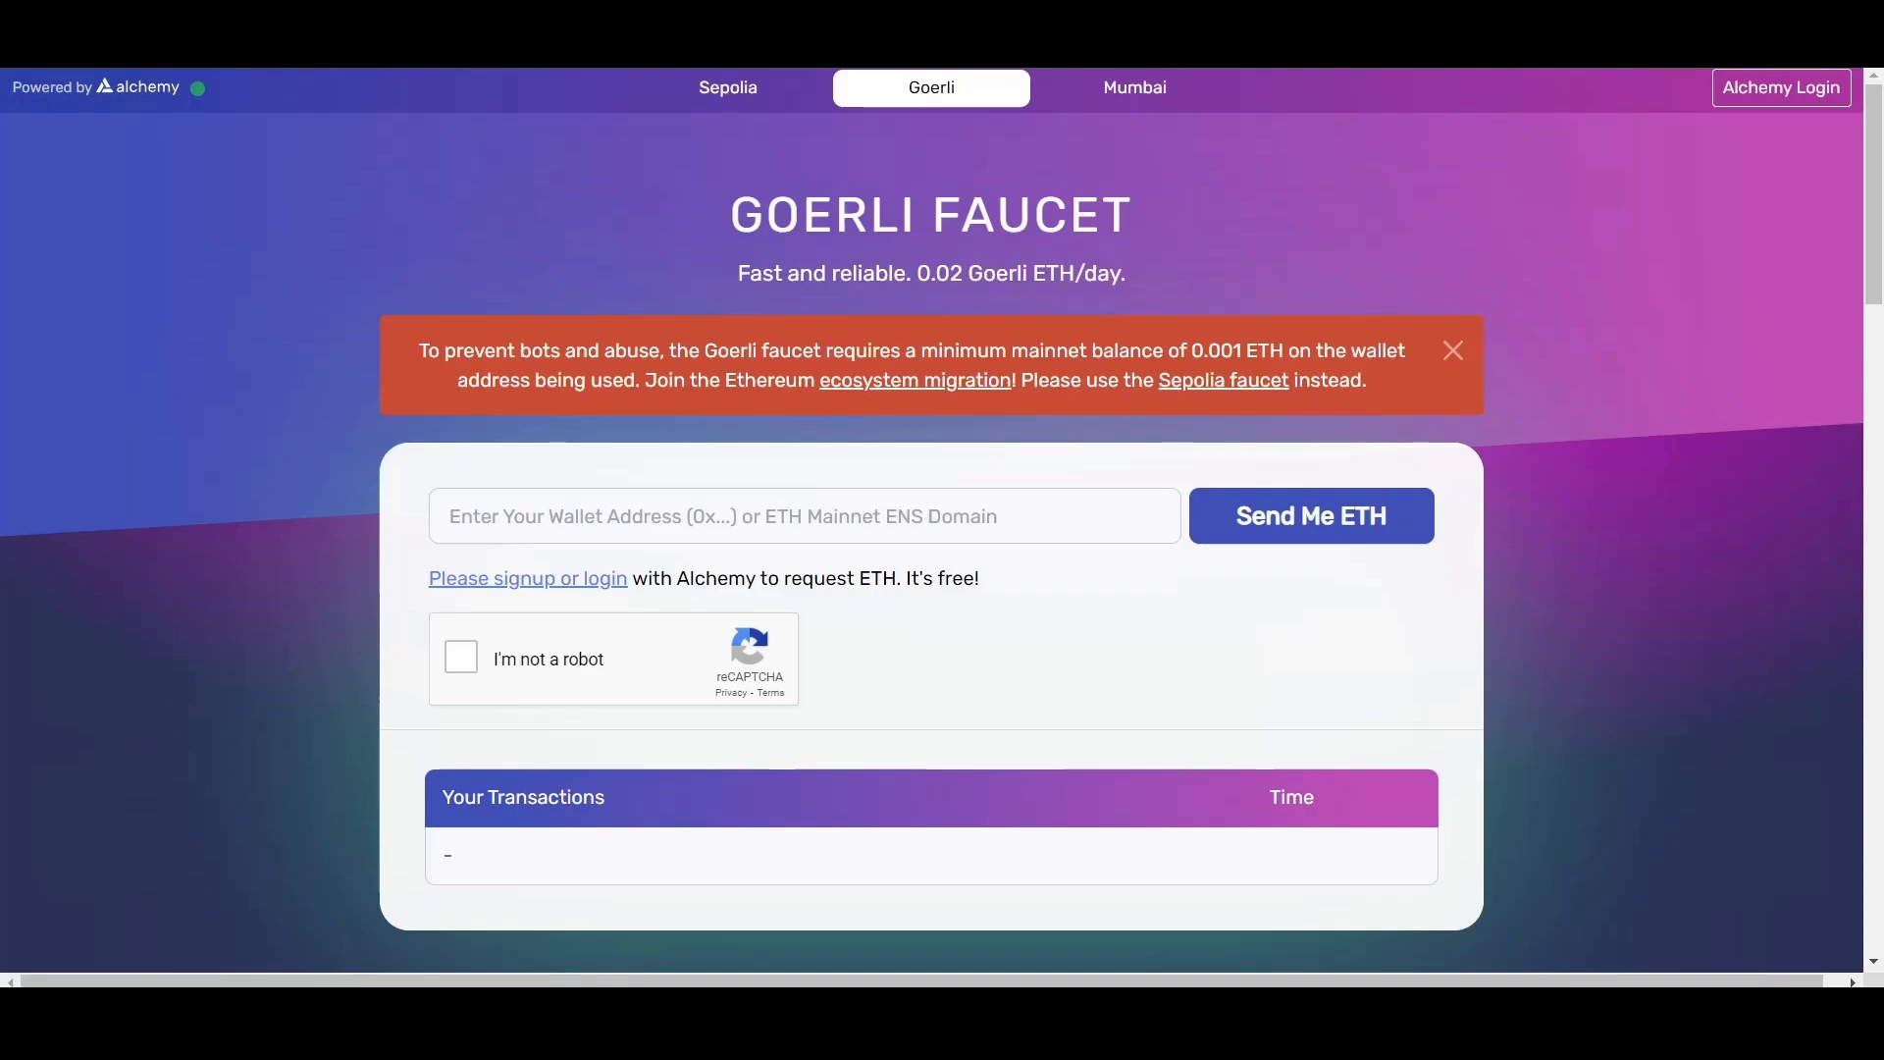
- Paste the wallet address, solve the fire-hydrant captcha, and request Goerli test ETH
left_click(1065, 509)
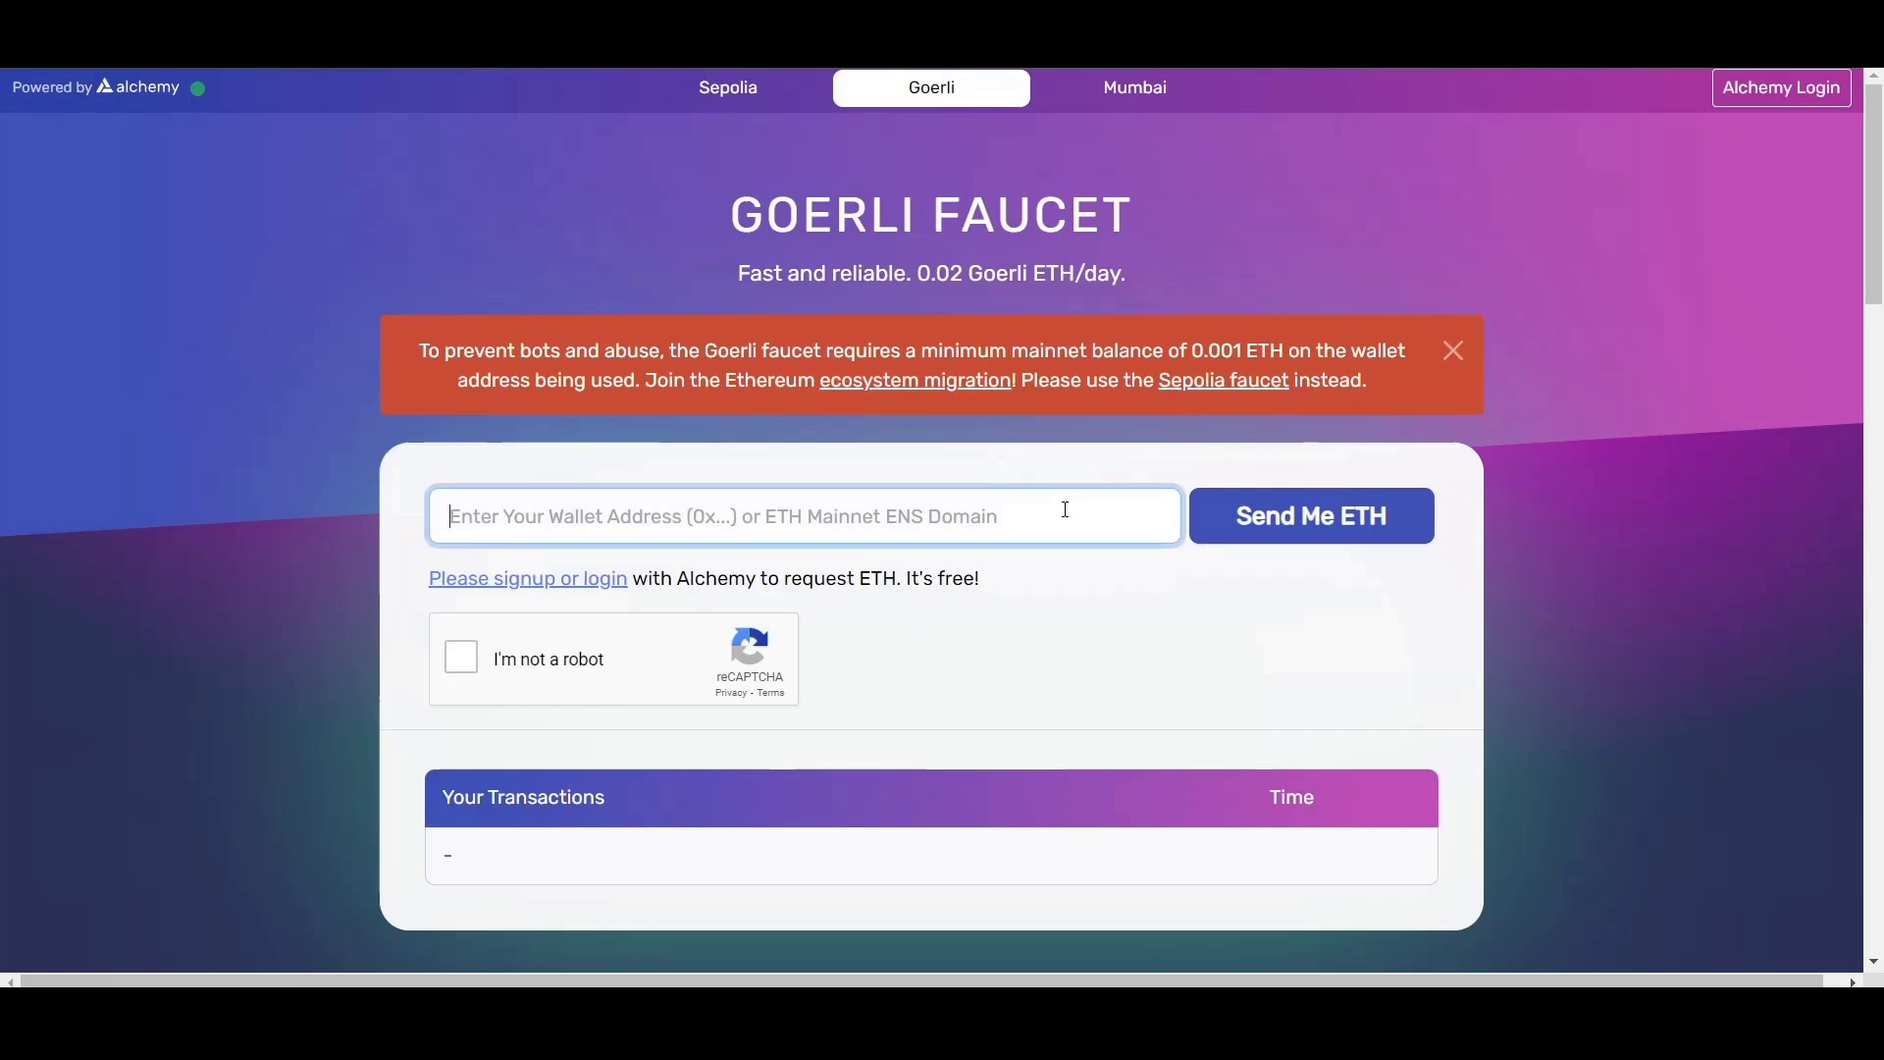
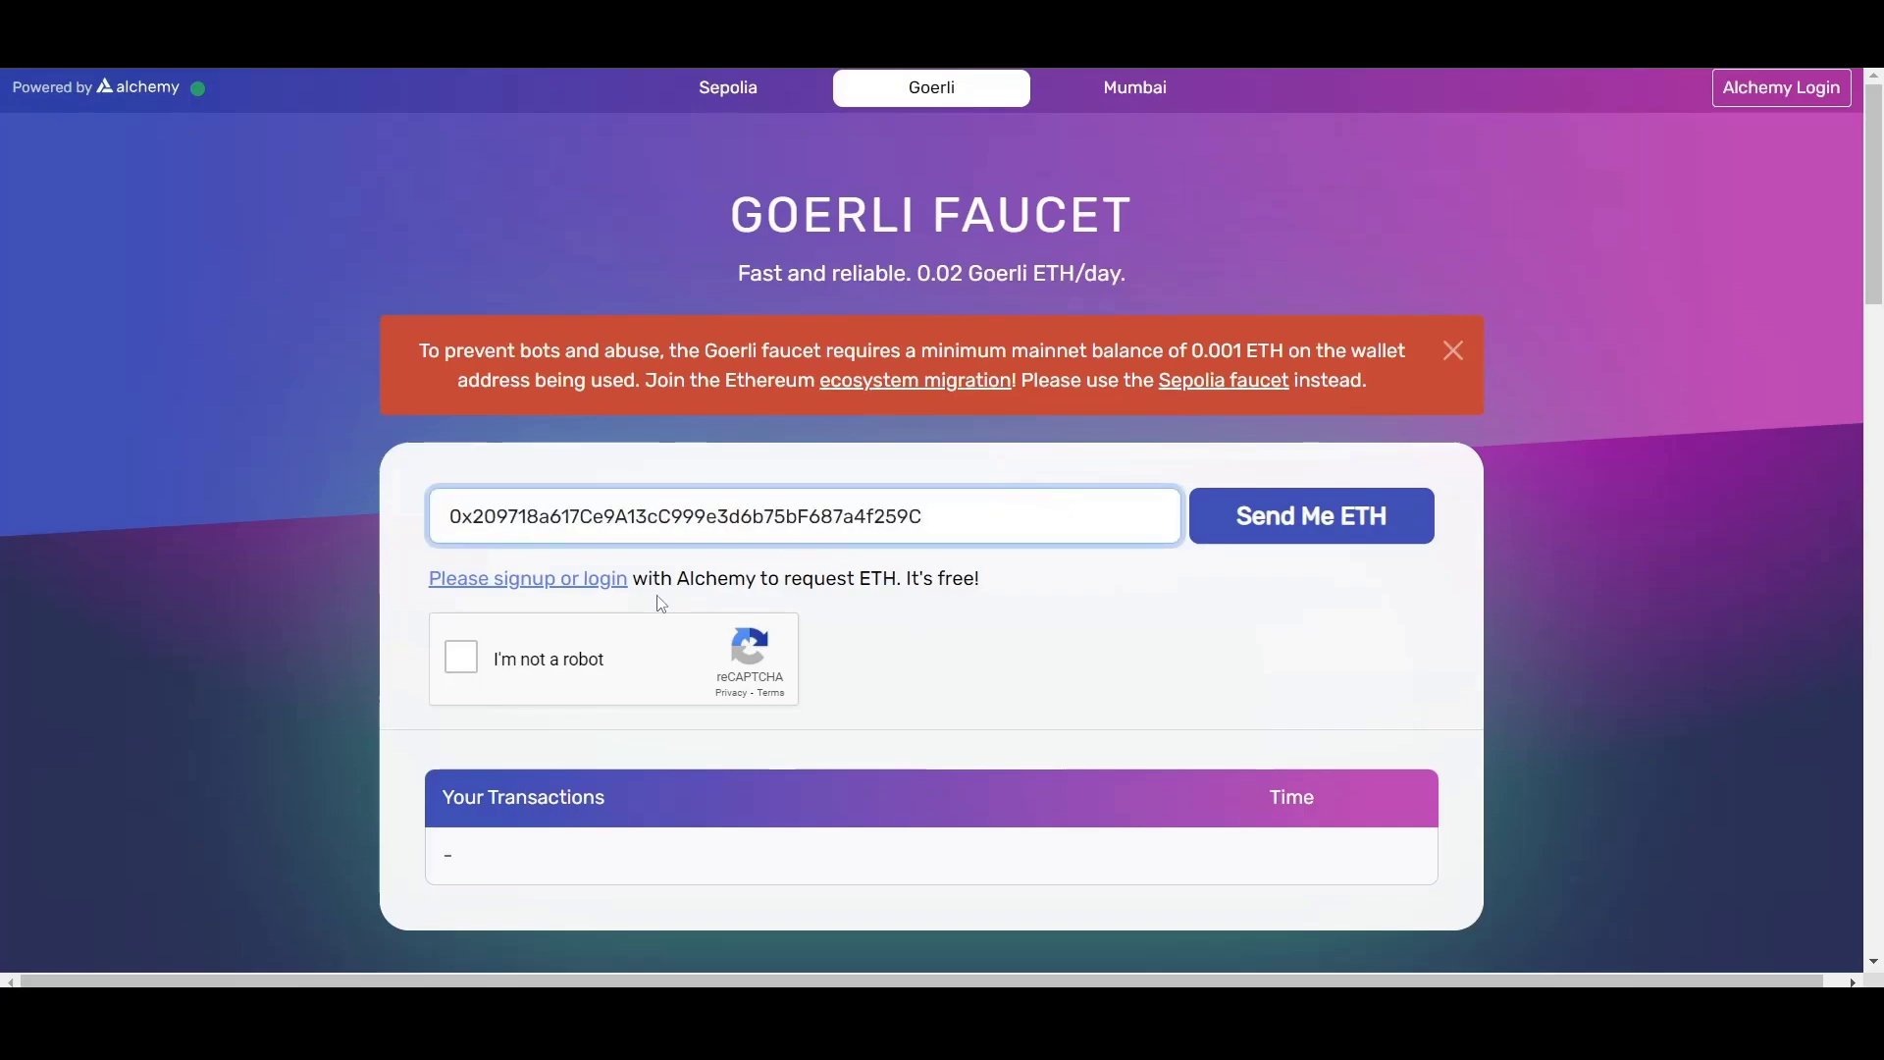
left_click(472, 664)
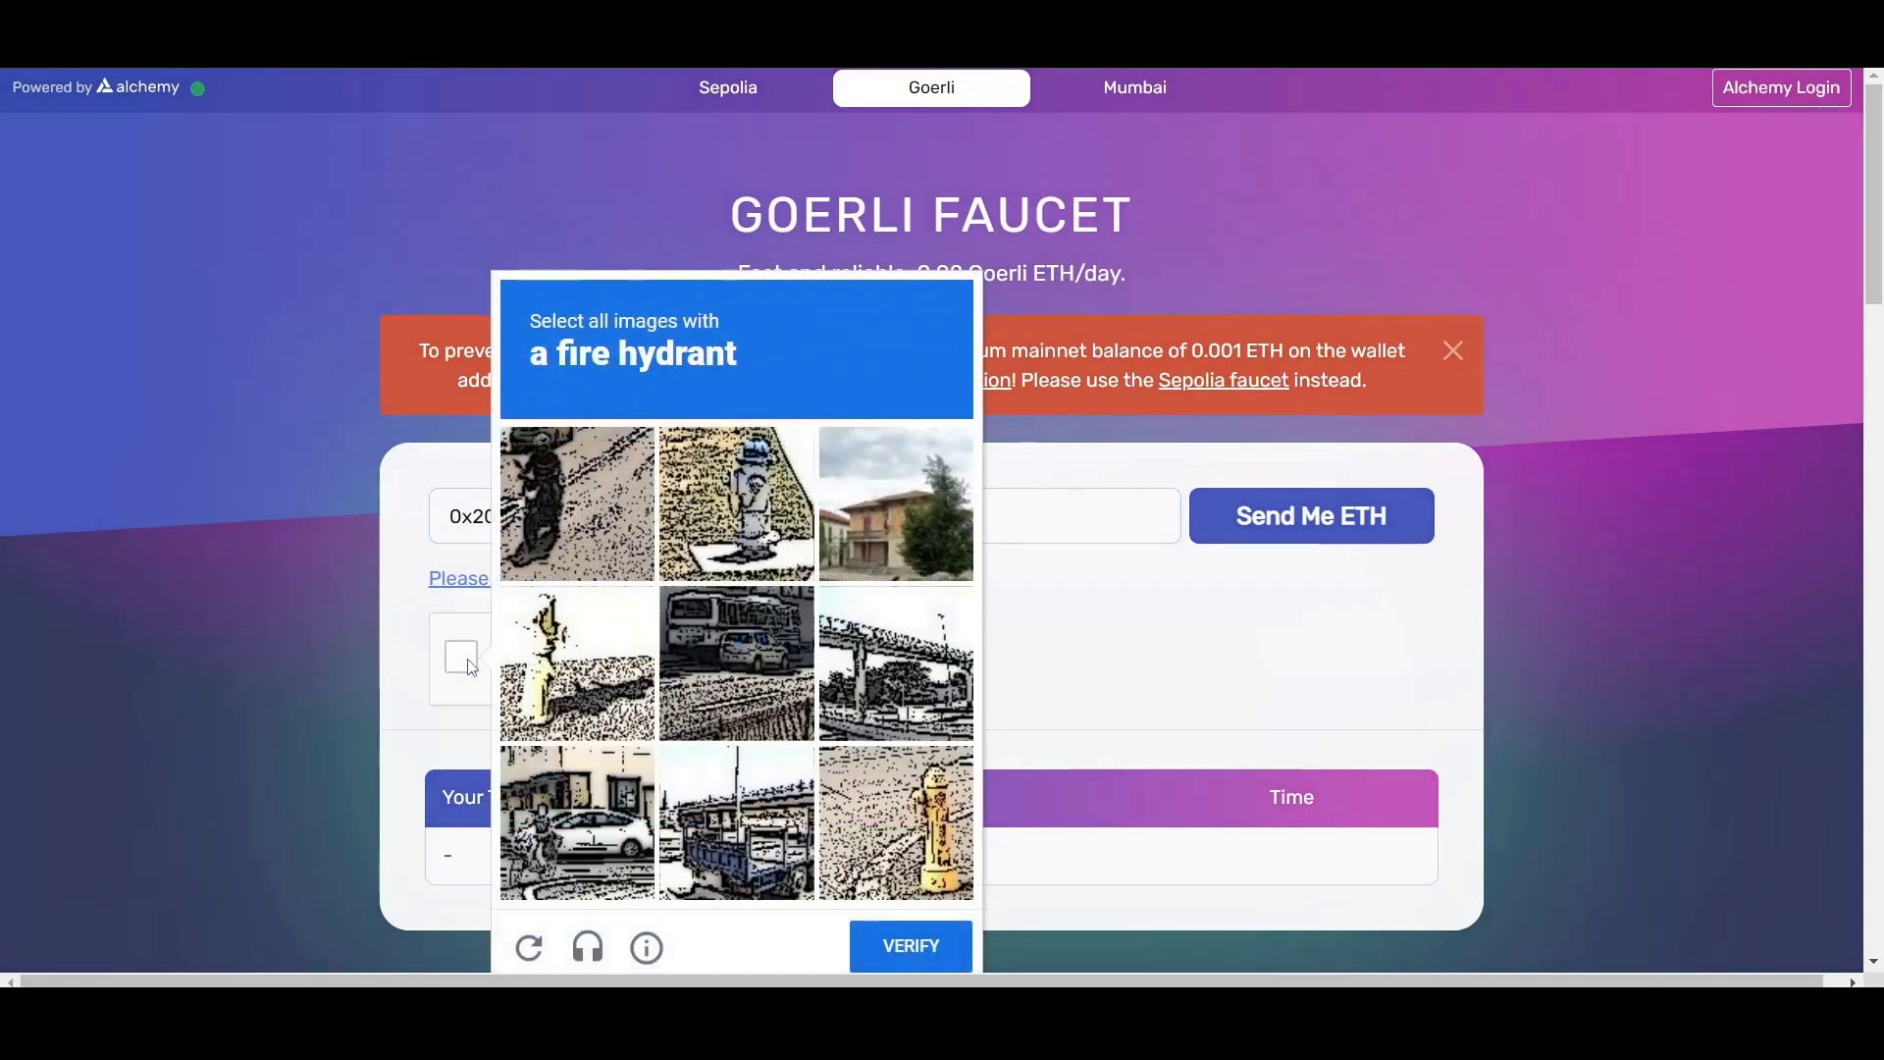
left_click(557, 670)
left_click(756, 527)
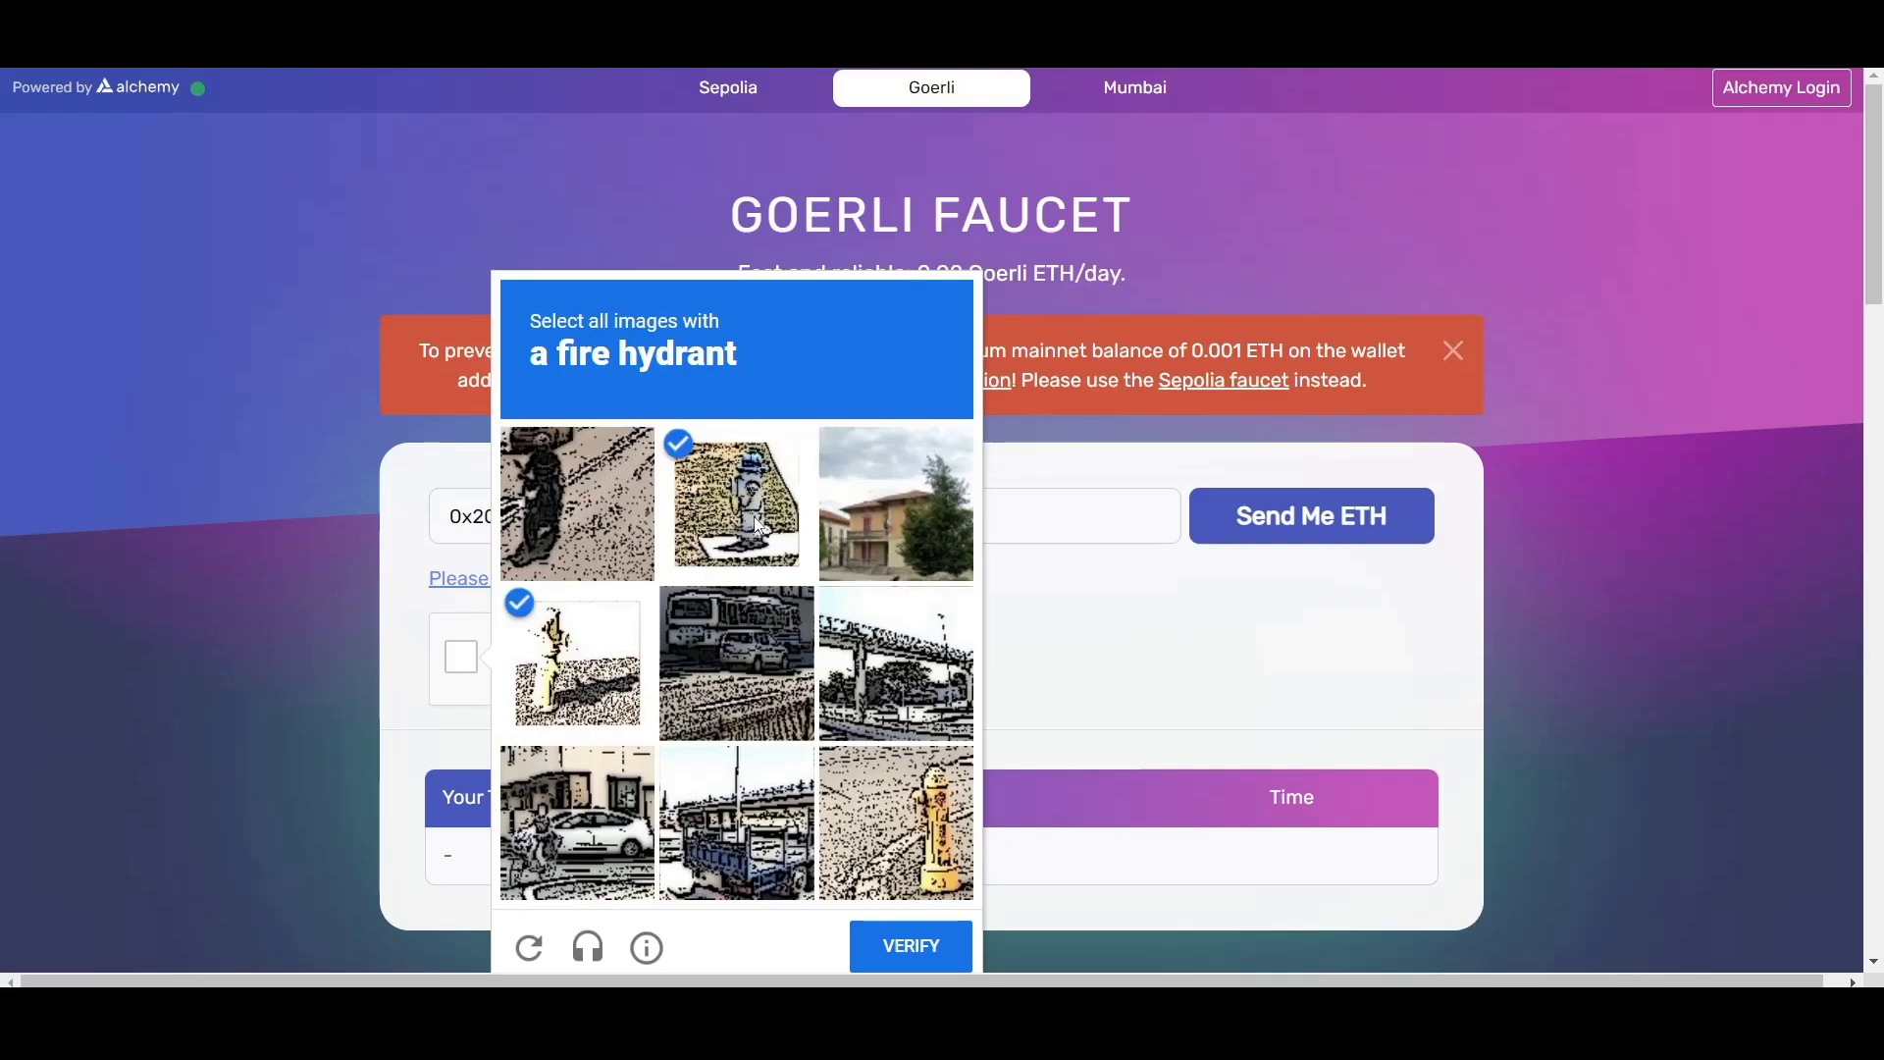
left_click(903, 818)
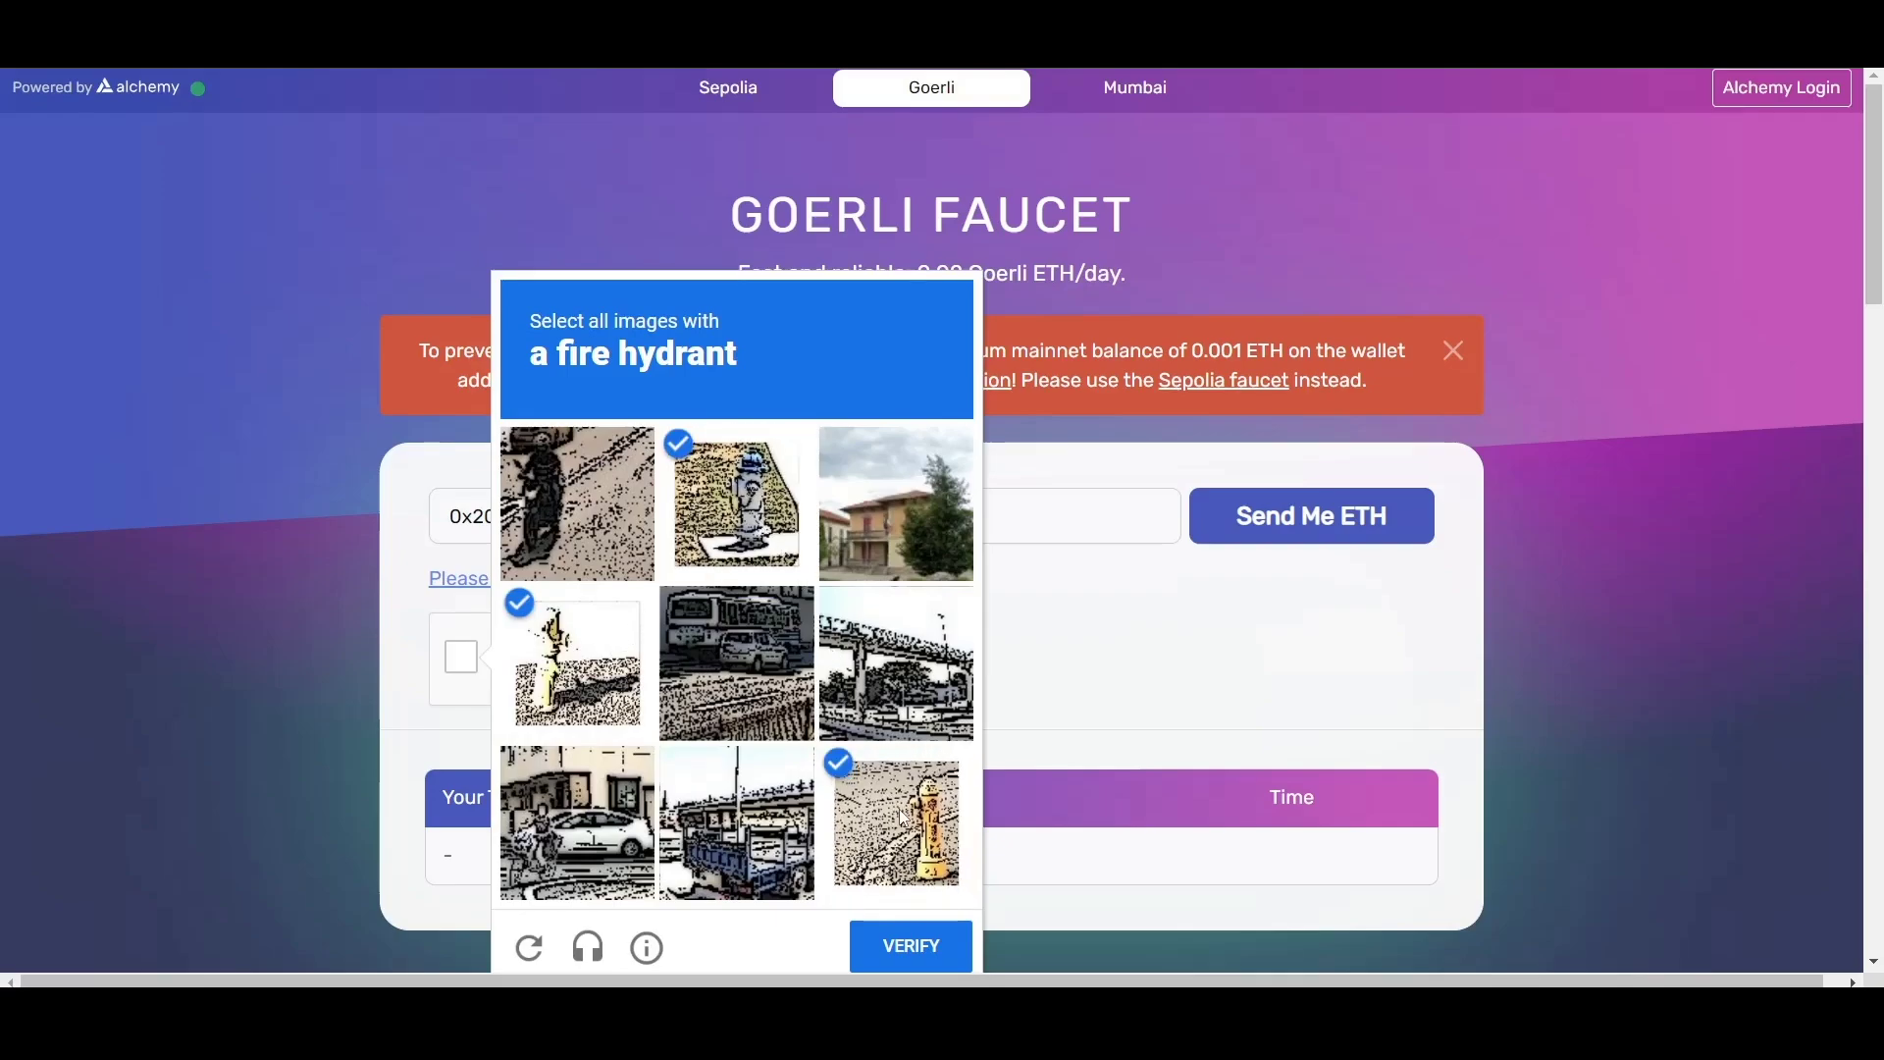
left_click(933, 950)
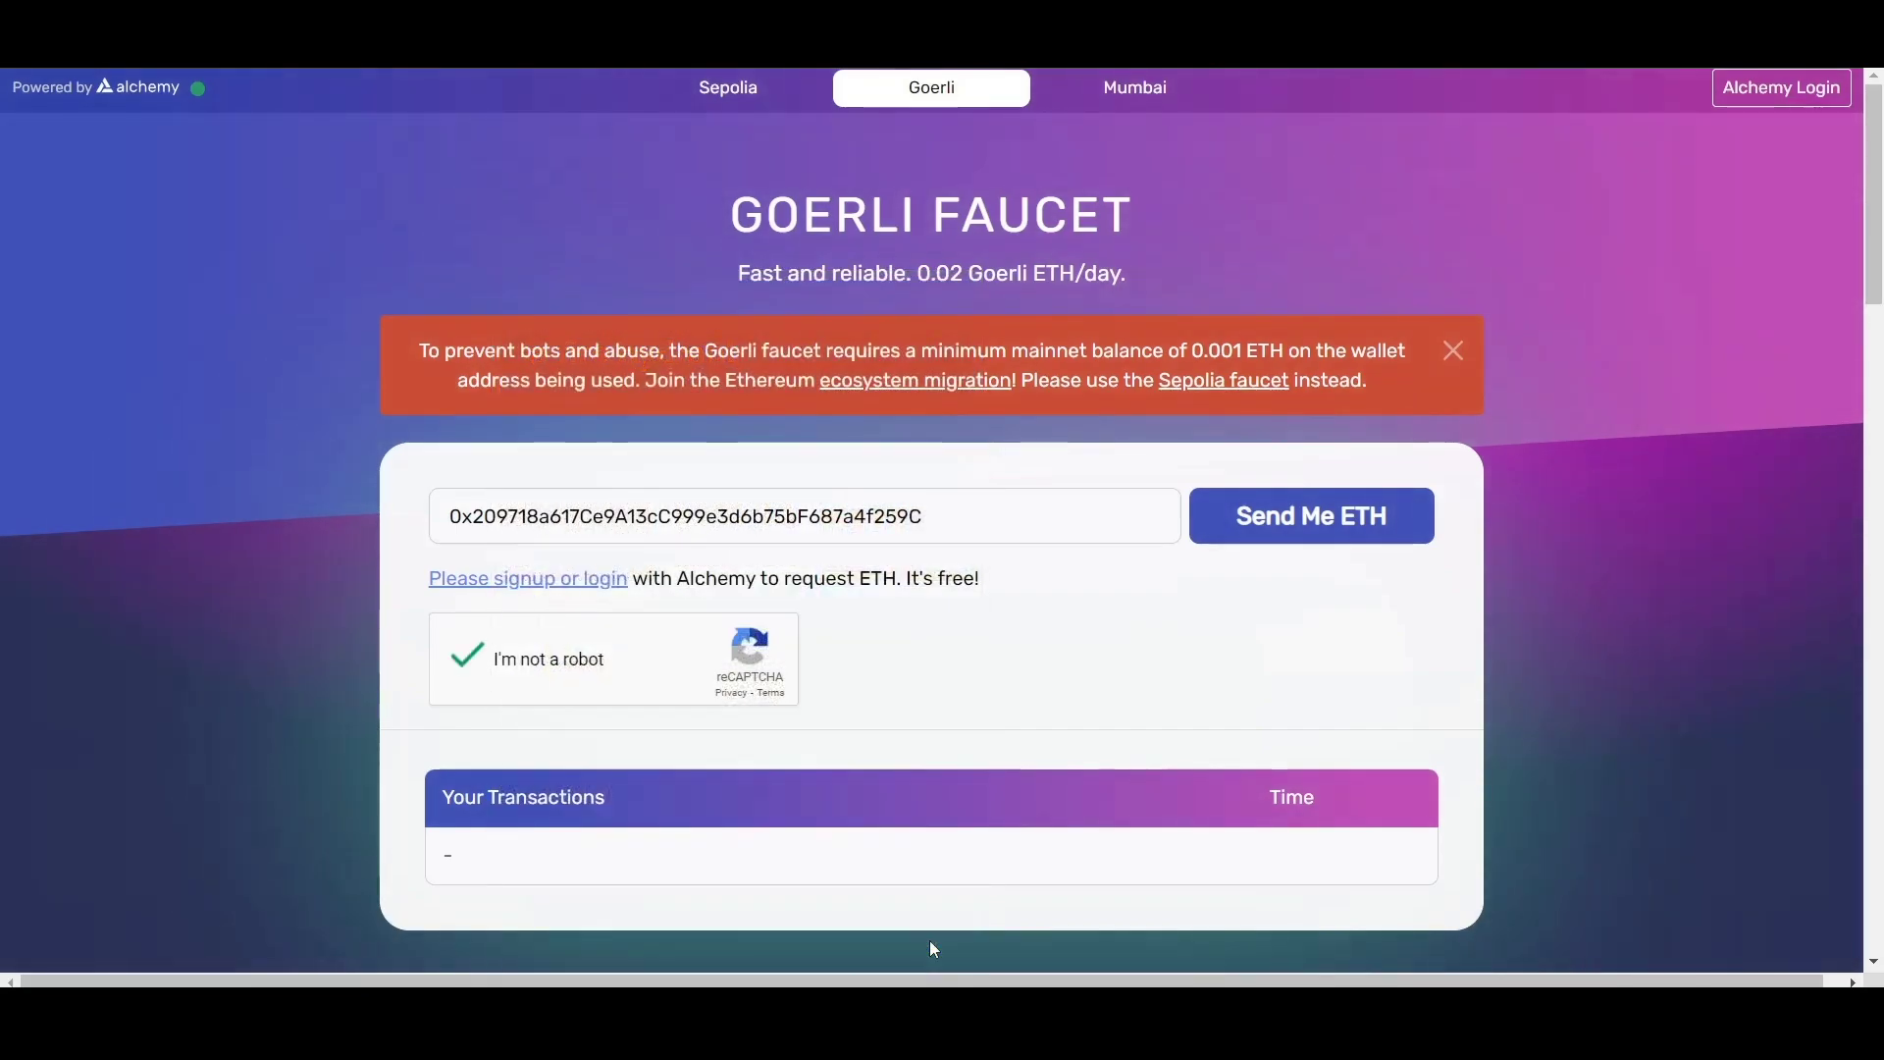
left_click(1289, 520)
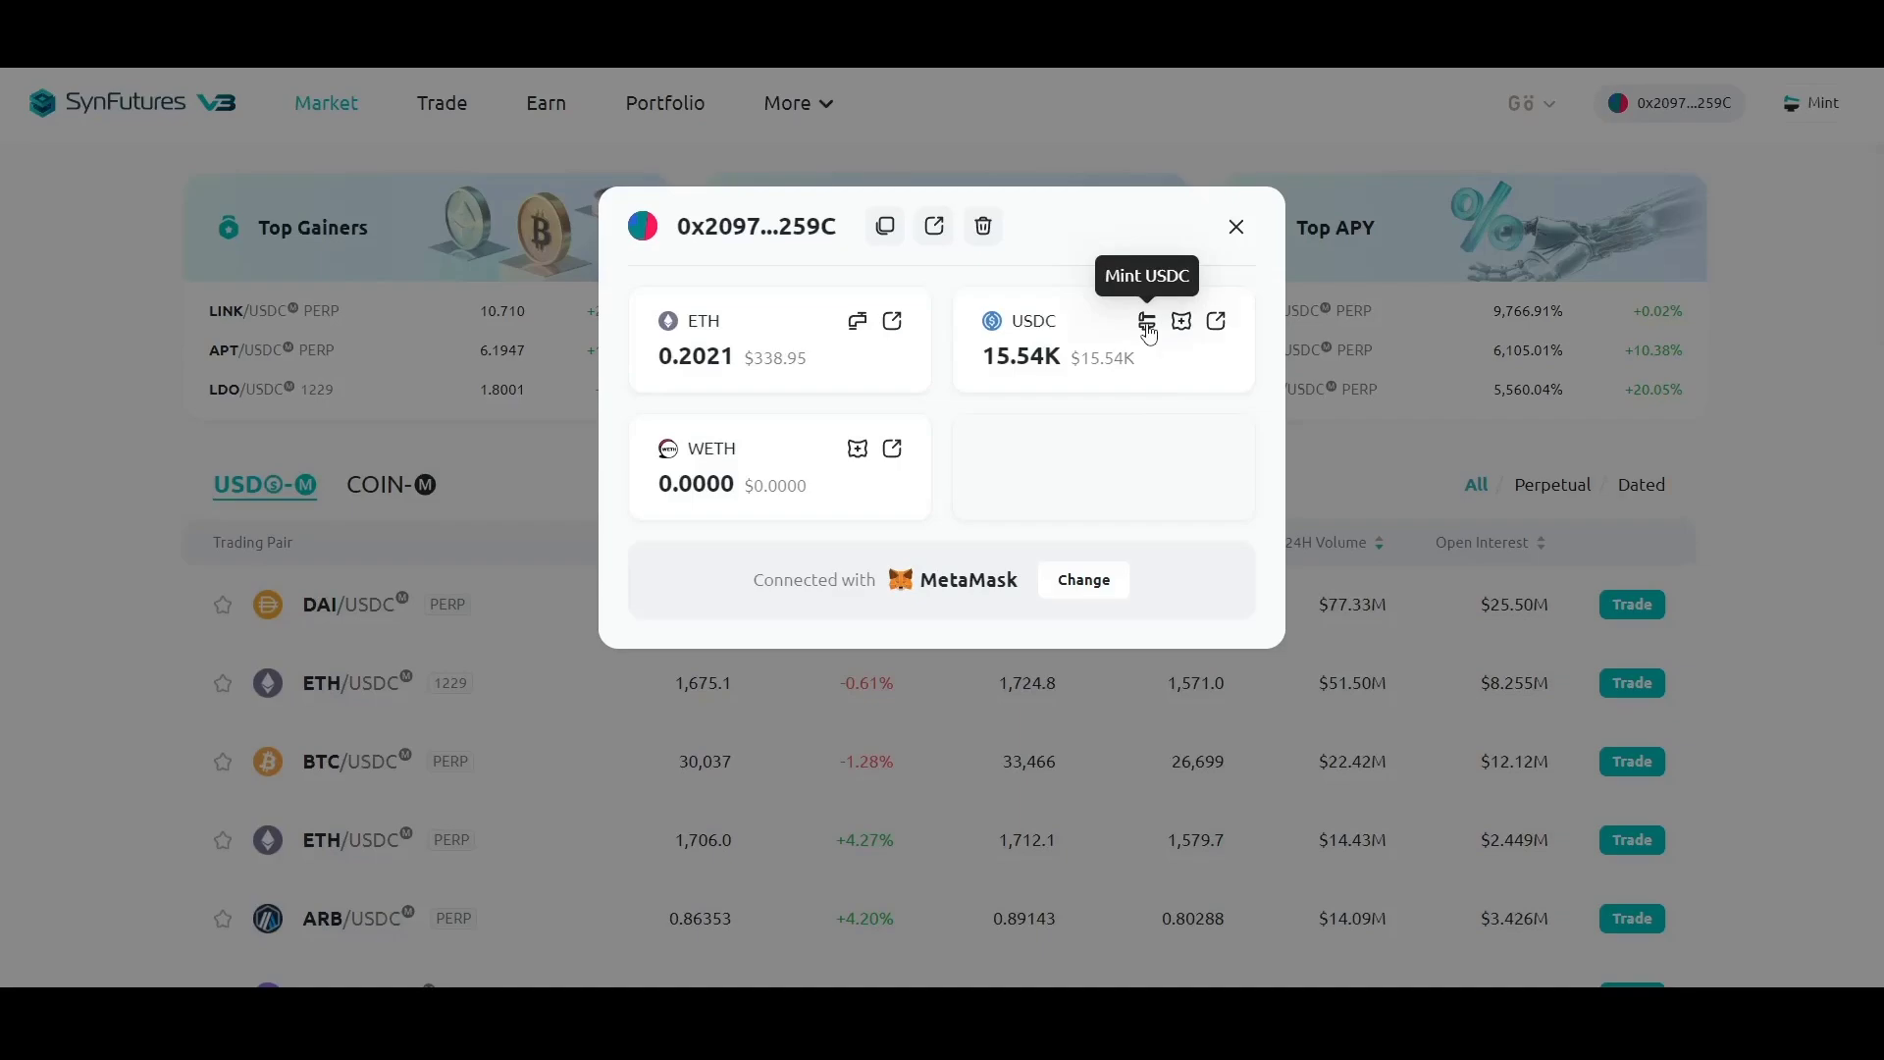
- Mint test USDC, raising the balance to 25.54K after MetaMask confirmation, then close the balances view
left_click(1147, 324)
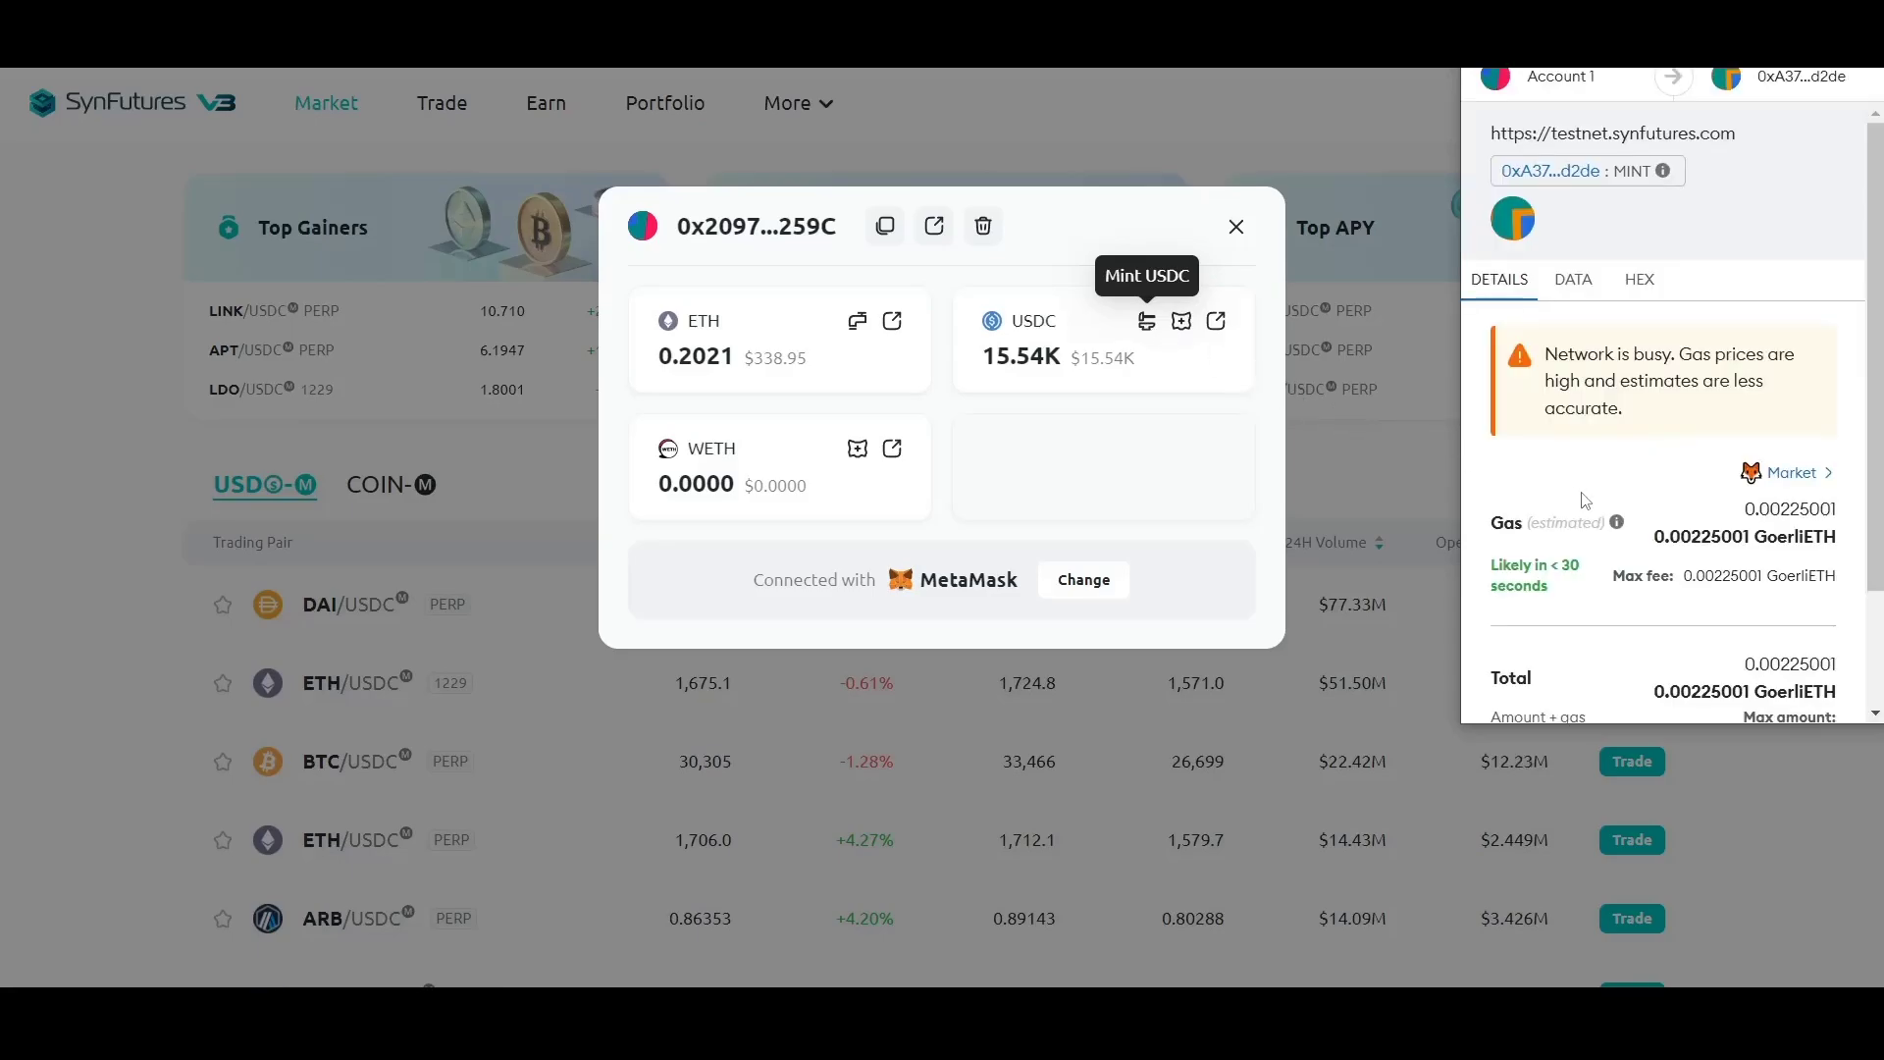
scroll(1585, 501, "down", 2)
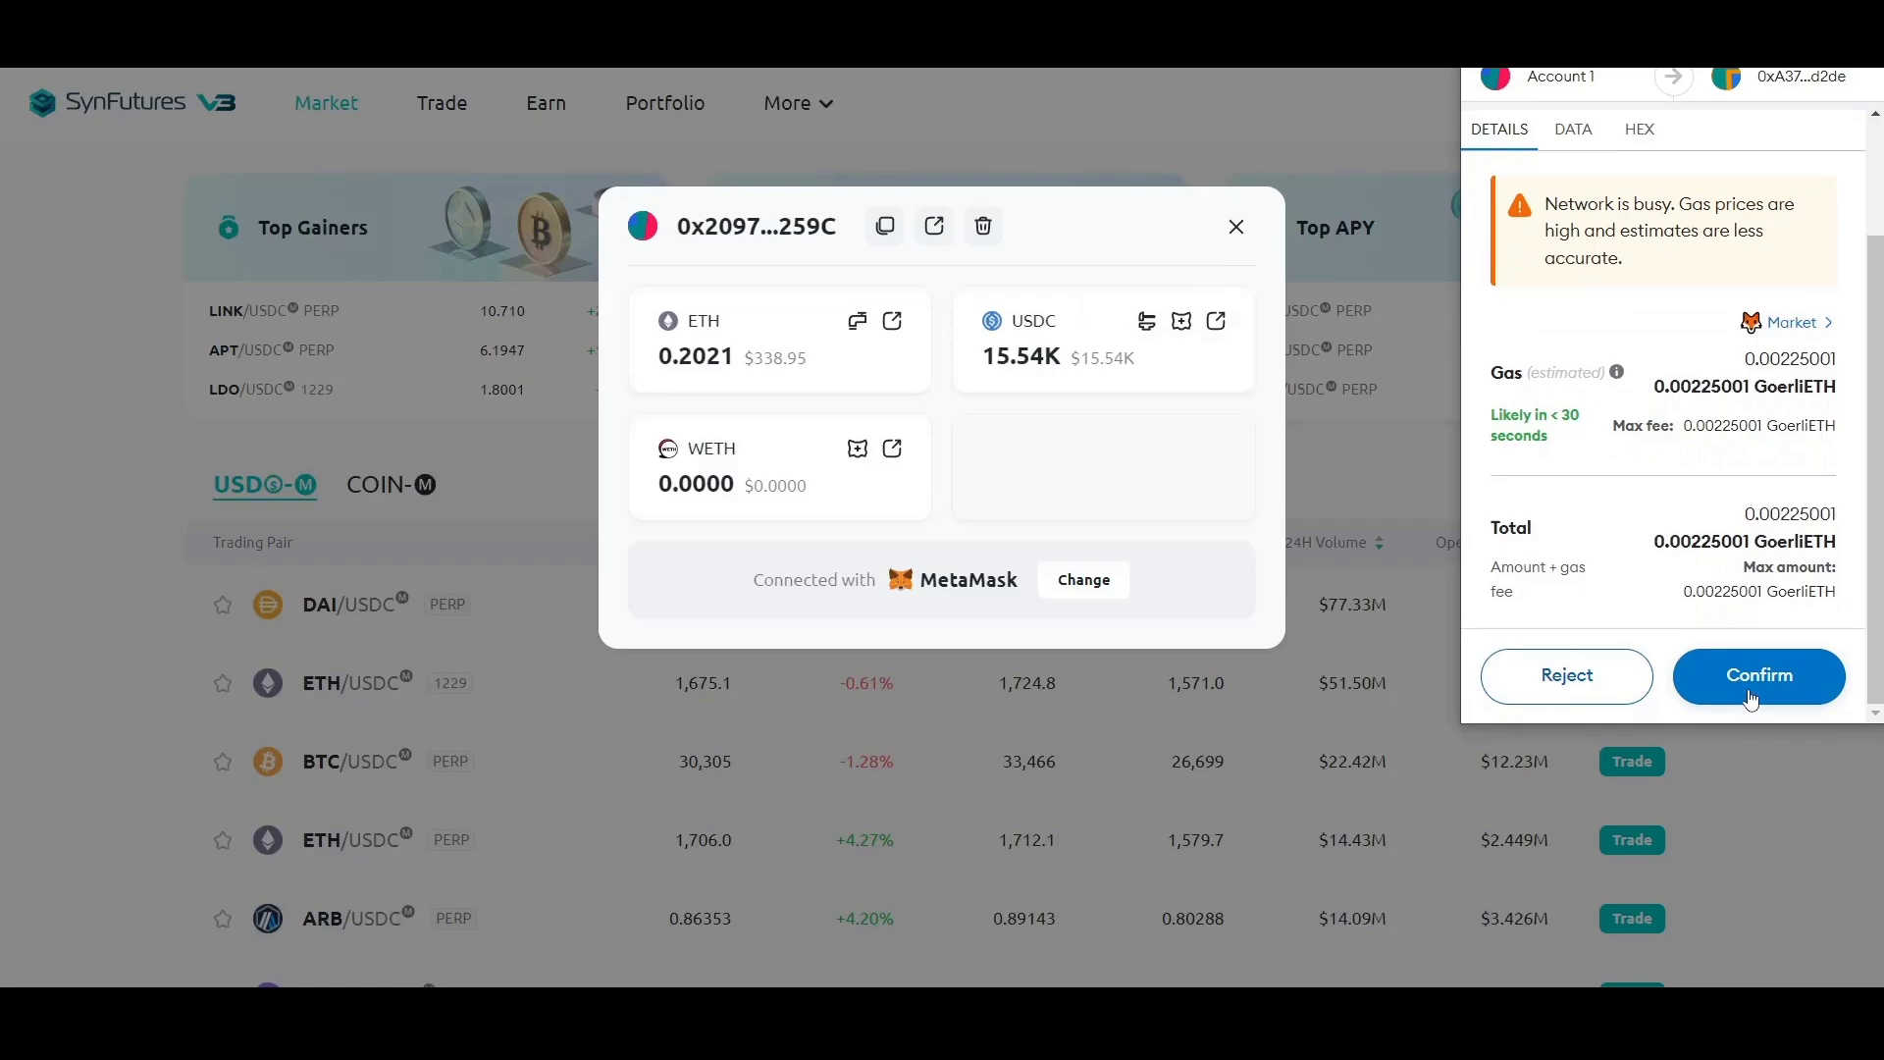
left_click(1752, 699)
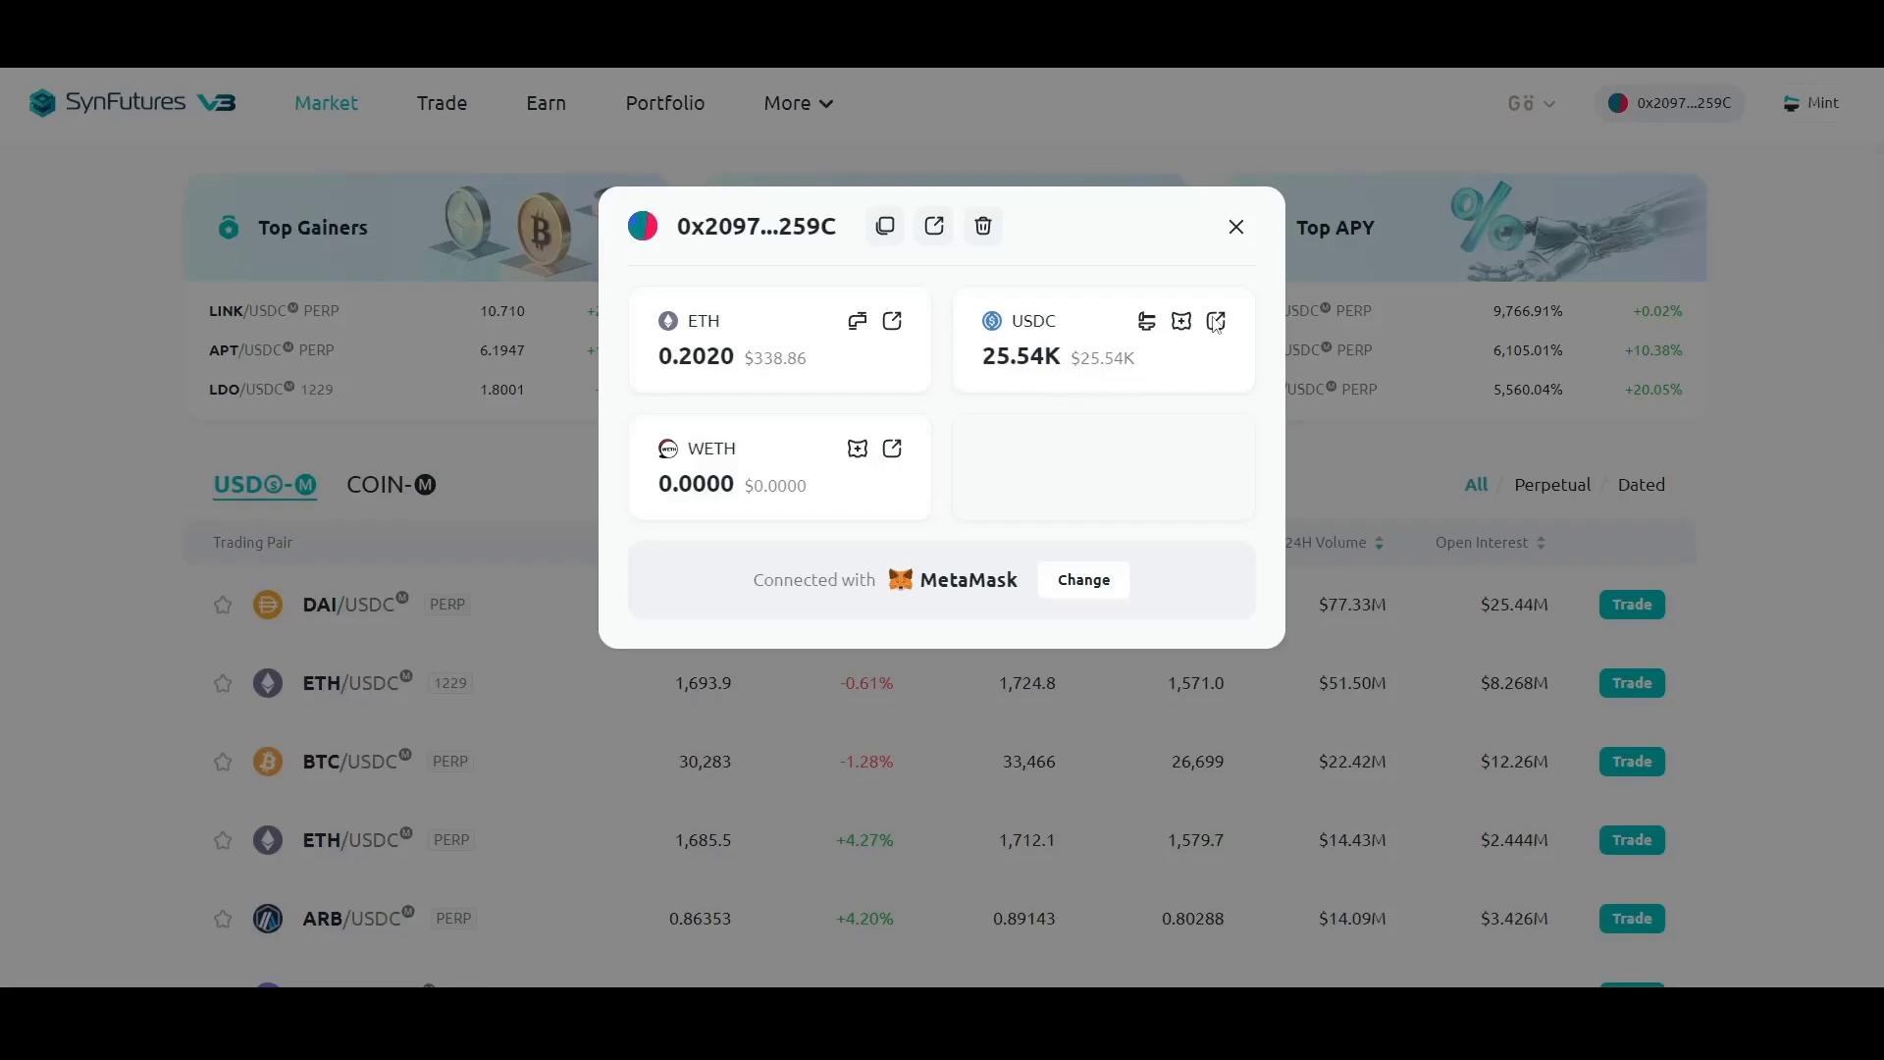
left_click(1238, 230)
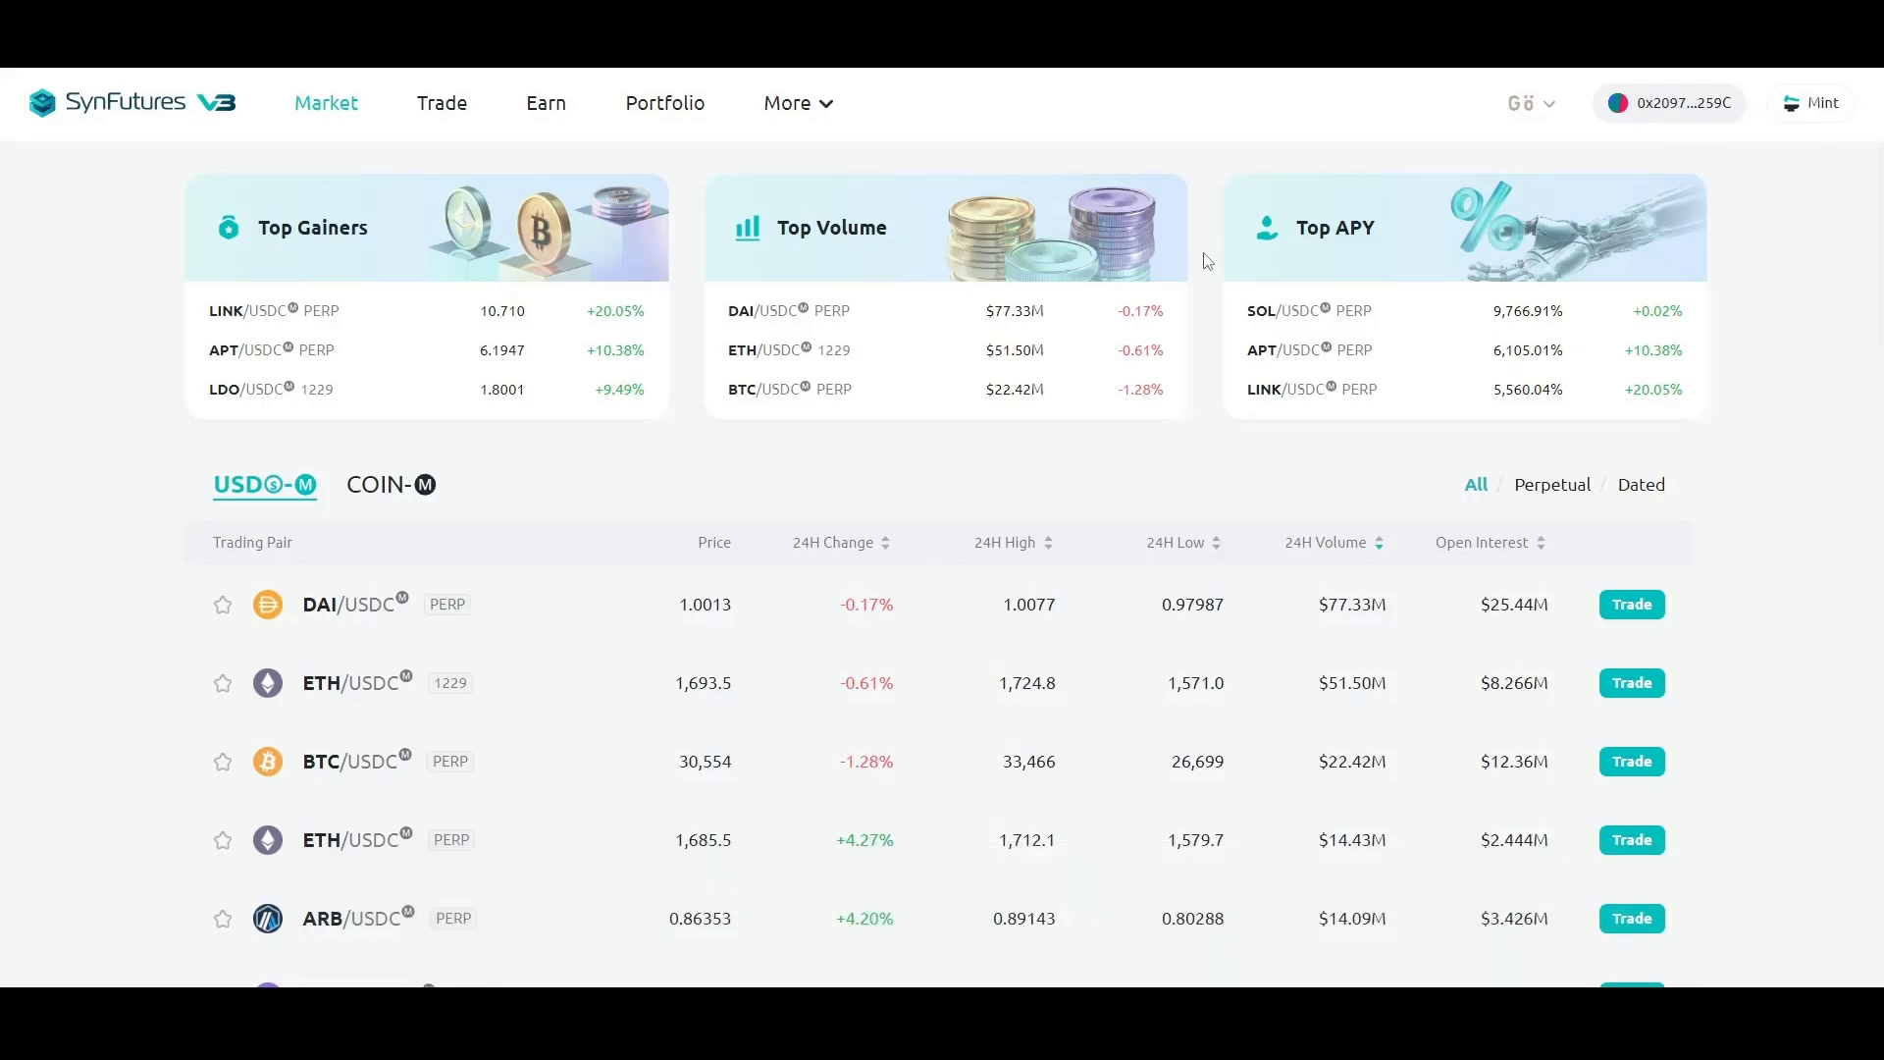
- Go to the Portfolio overview showing the USDC asset and account balance
left_click(670, 117)
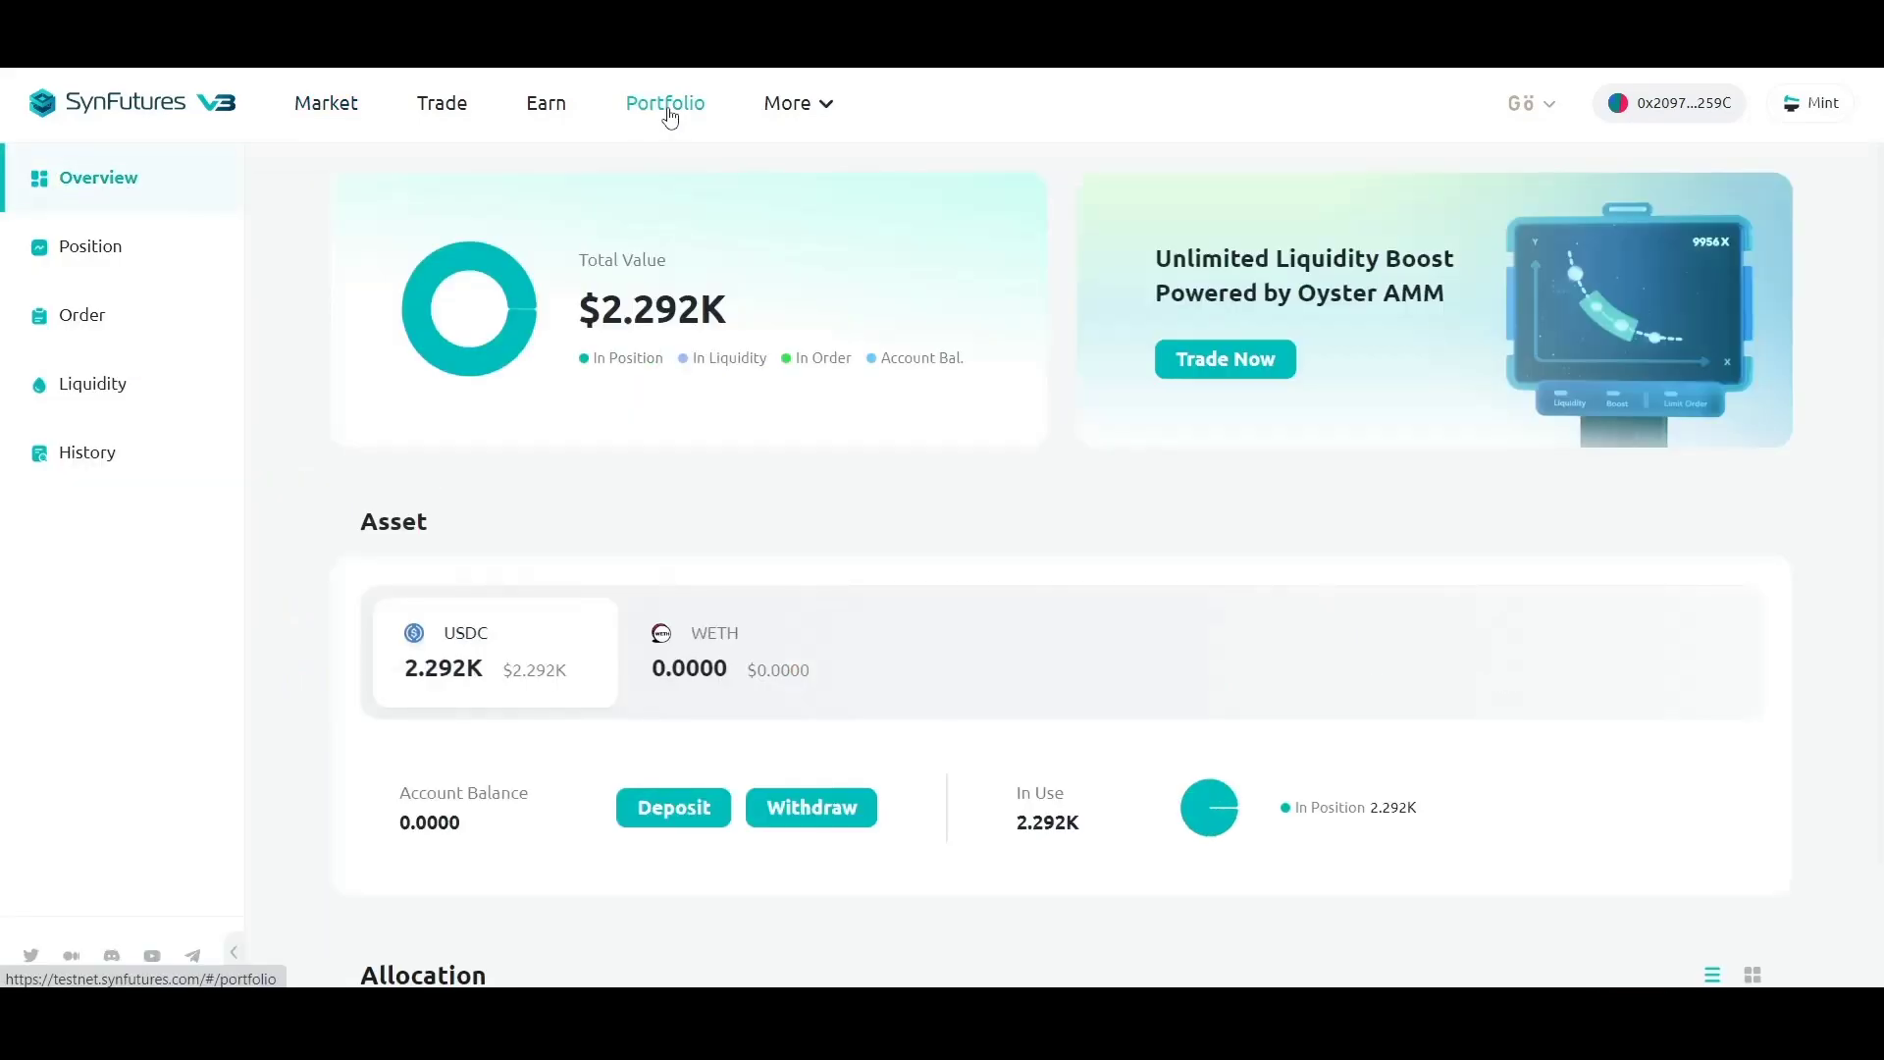
- Deposit 10000 USDC into the trading account and confirm the transaction in MetaMask
left_click(668, 810)
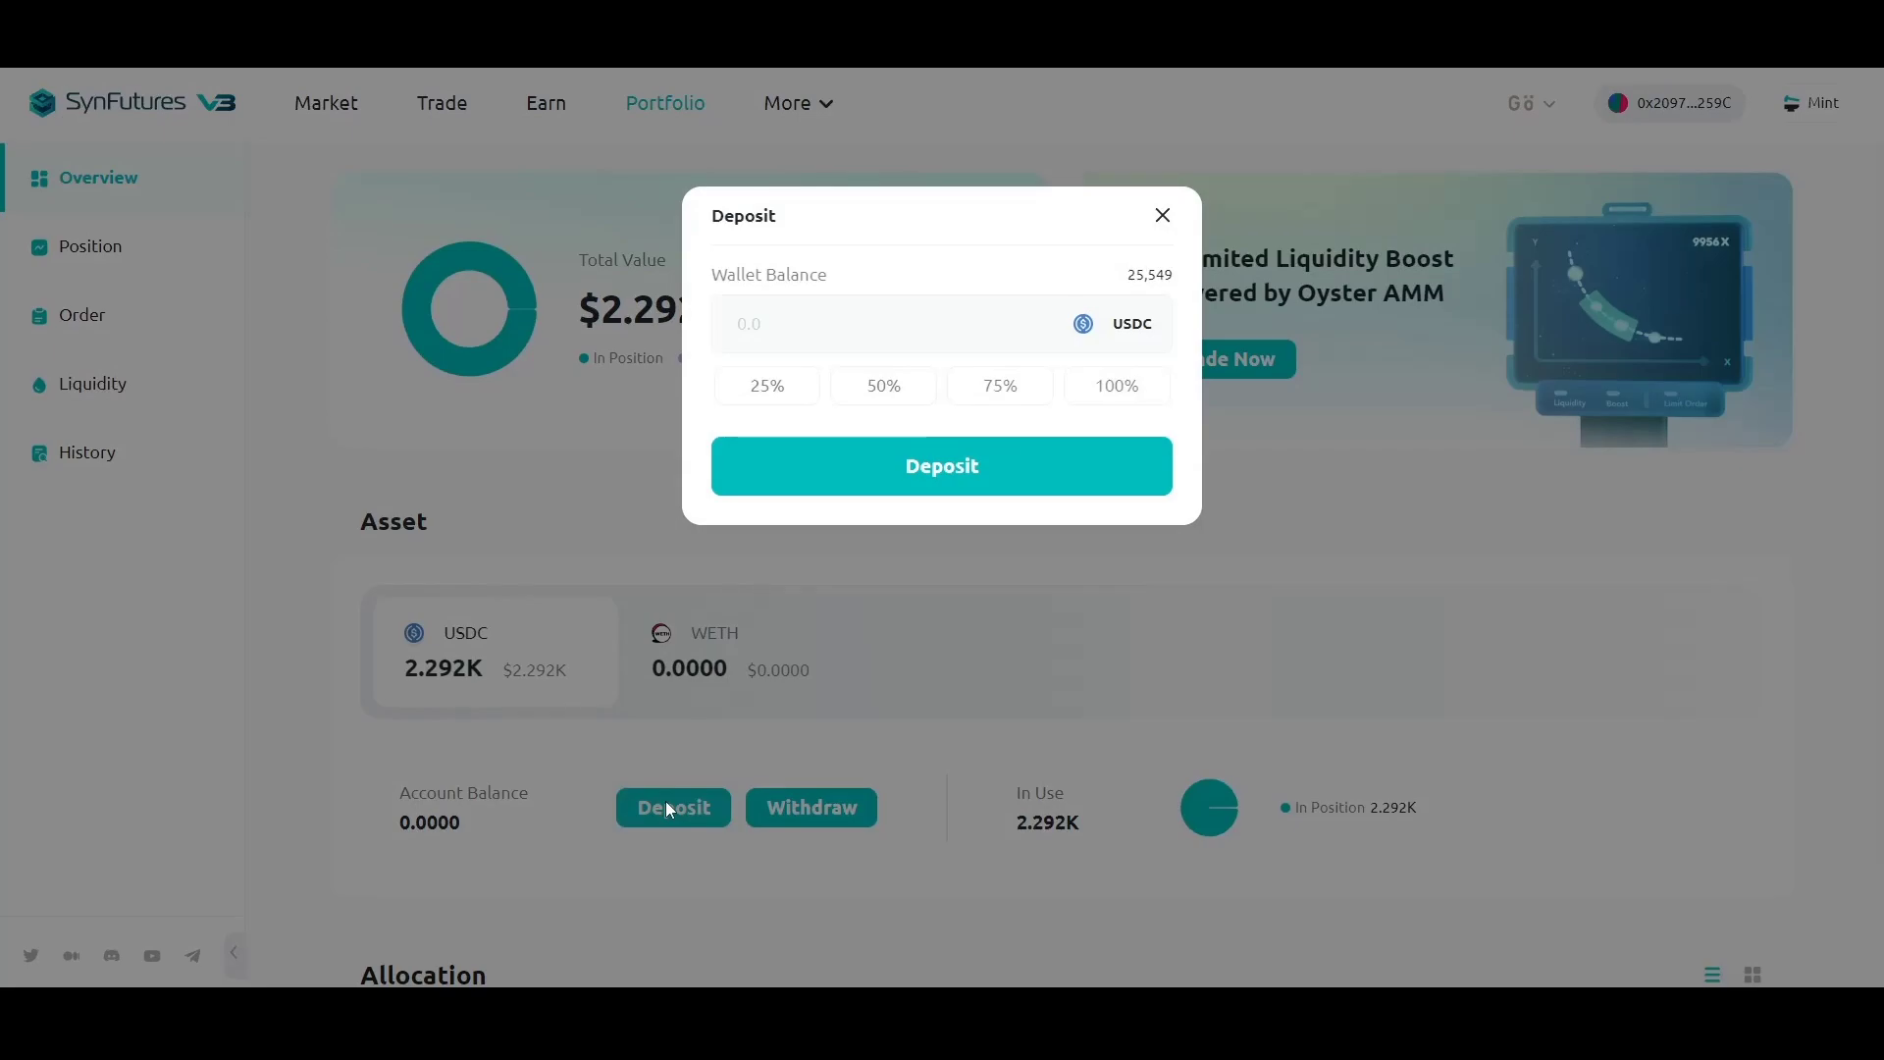
left_click(830, 331)
type("10000")
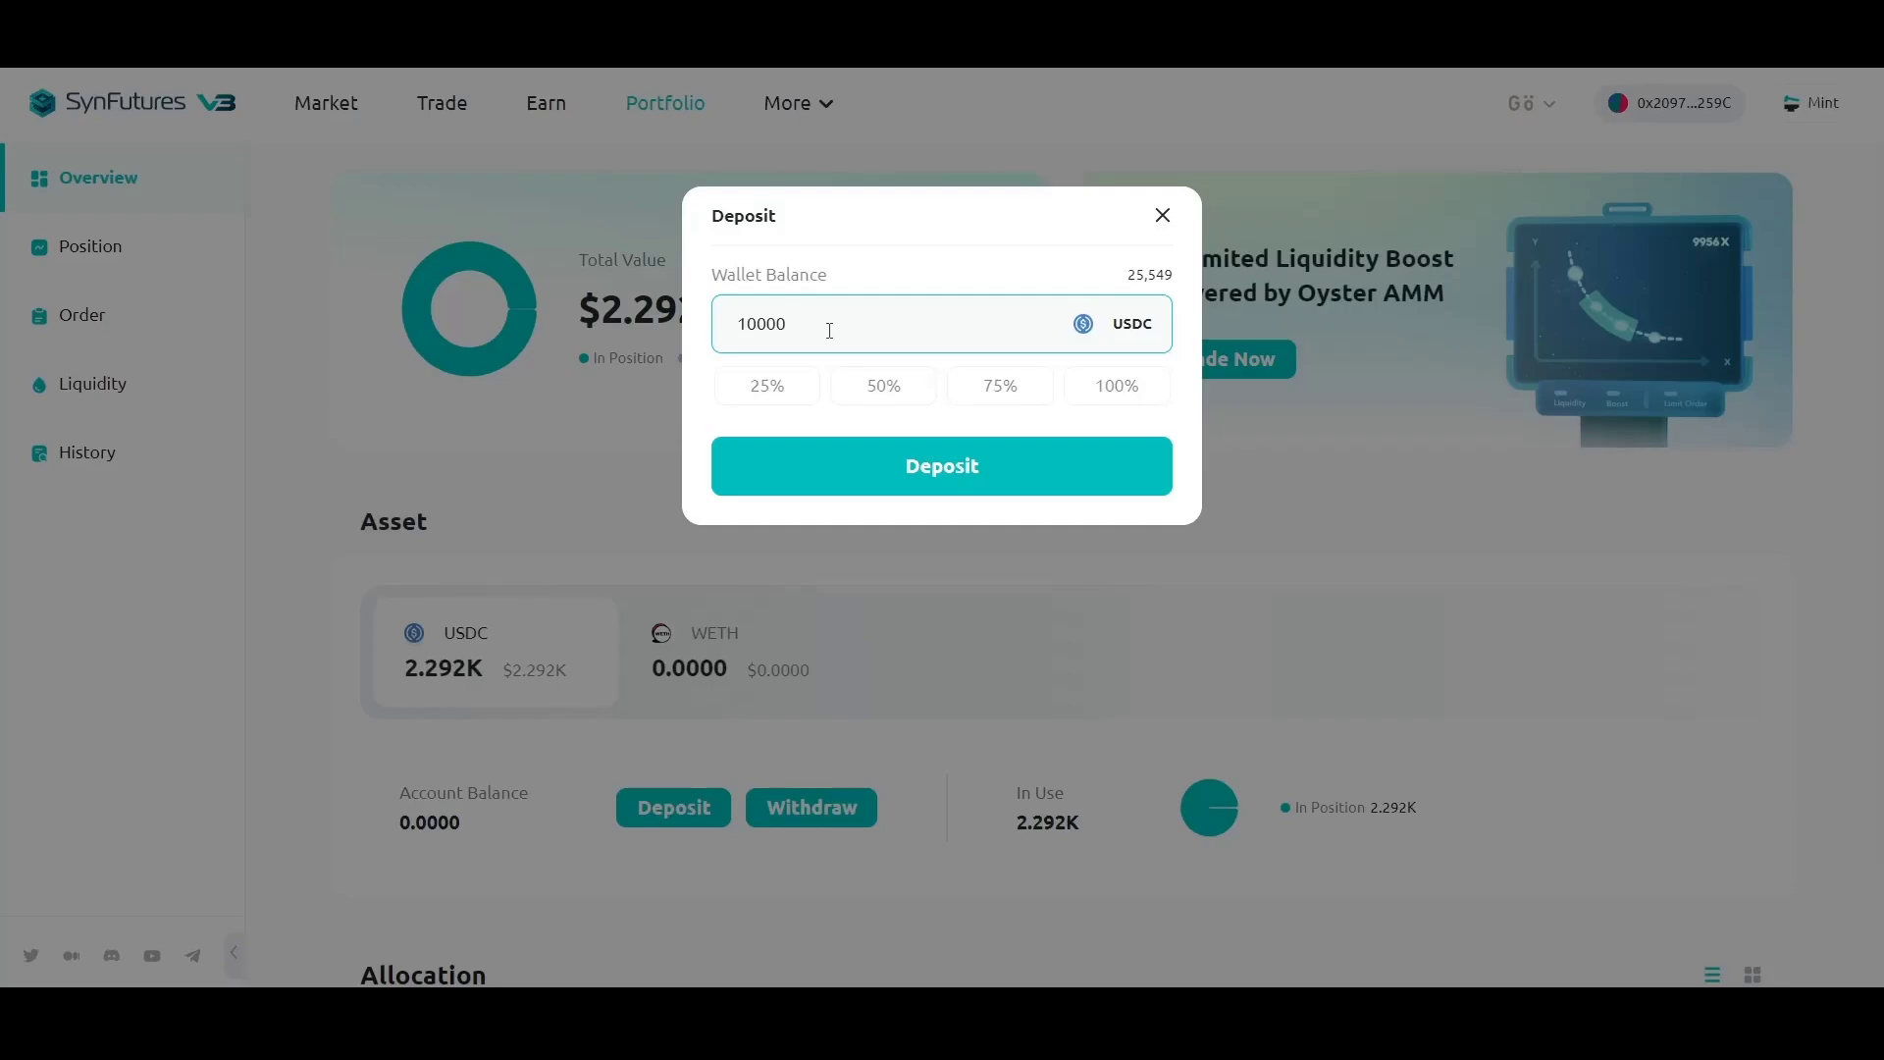
left_click(898, 467)
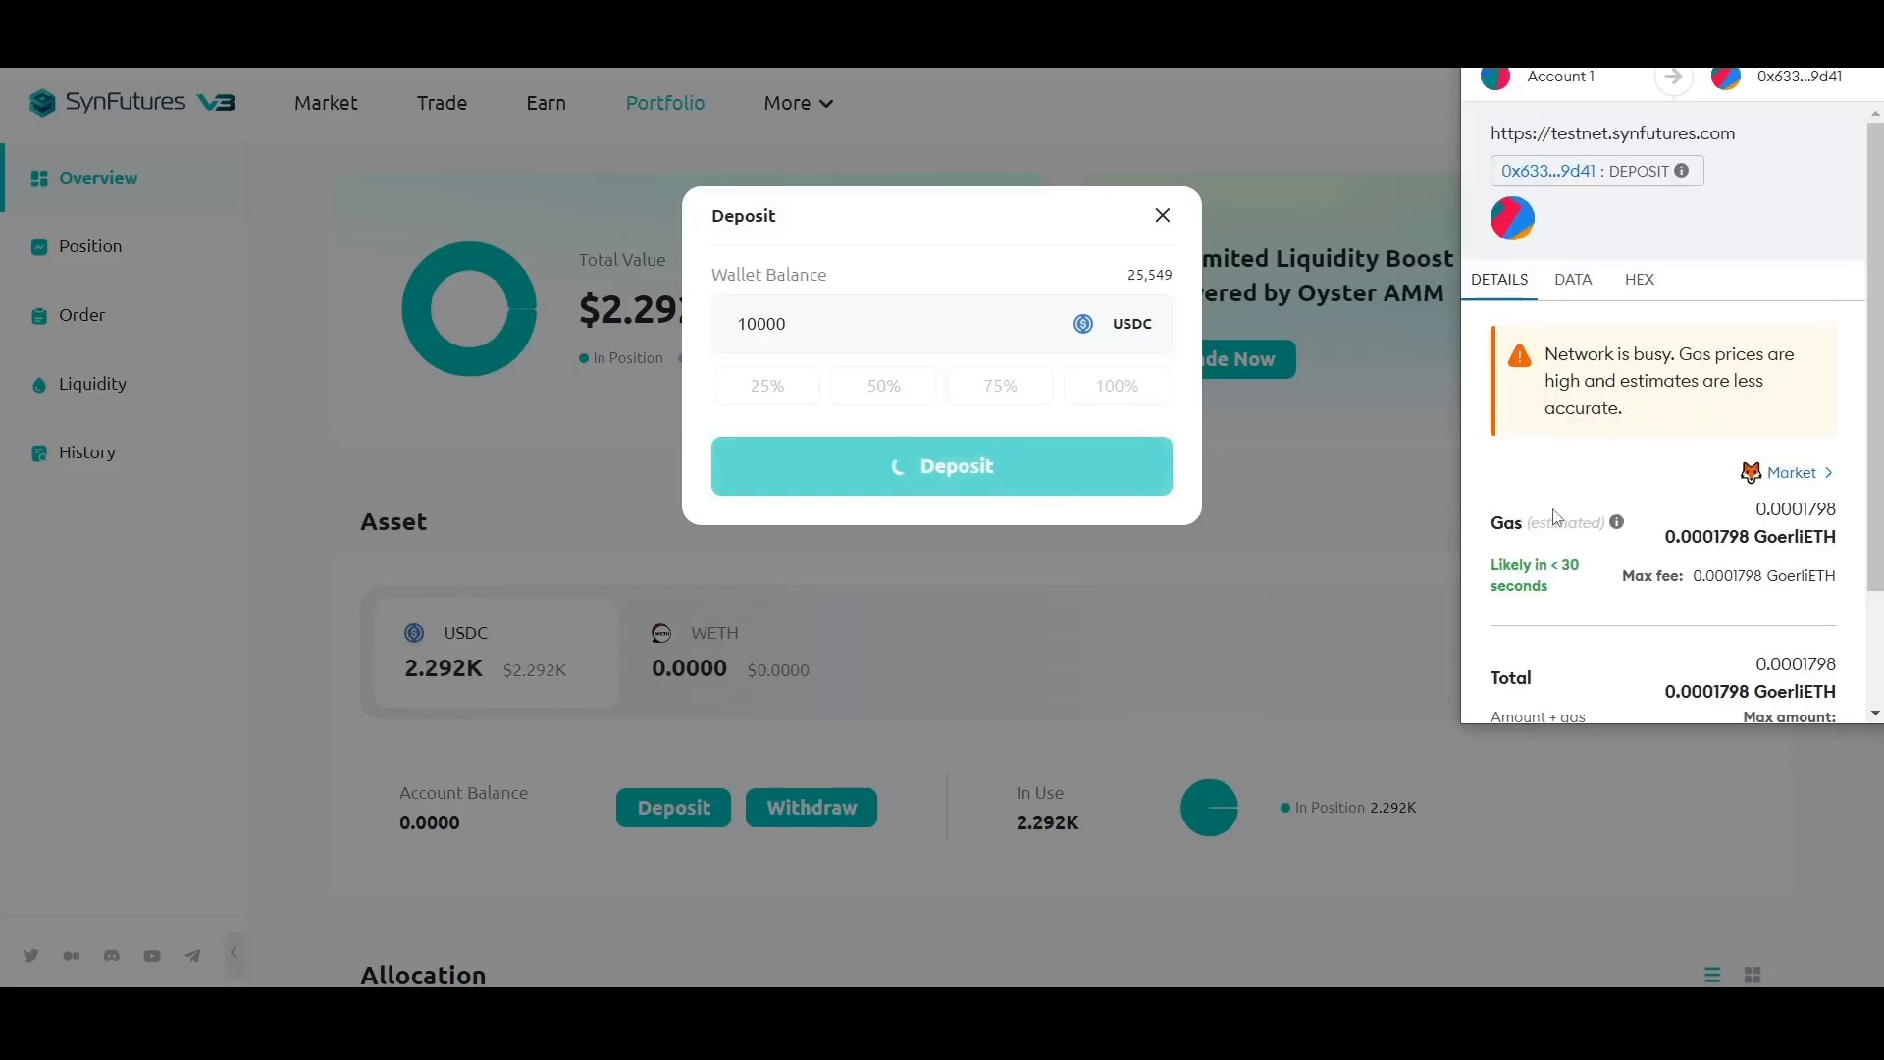
scroll(1555, 520, "down", 3)
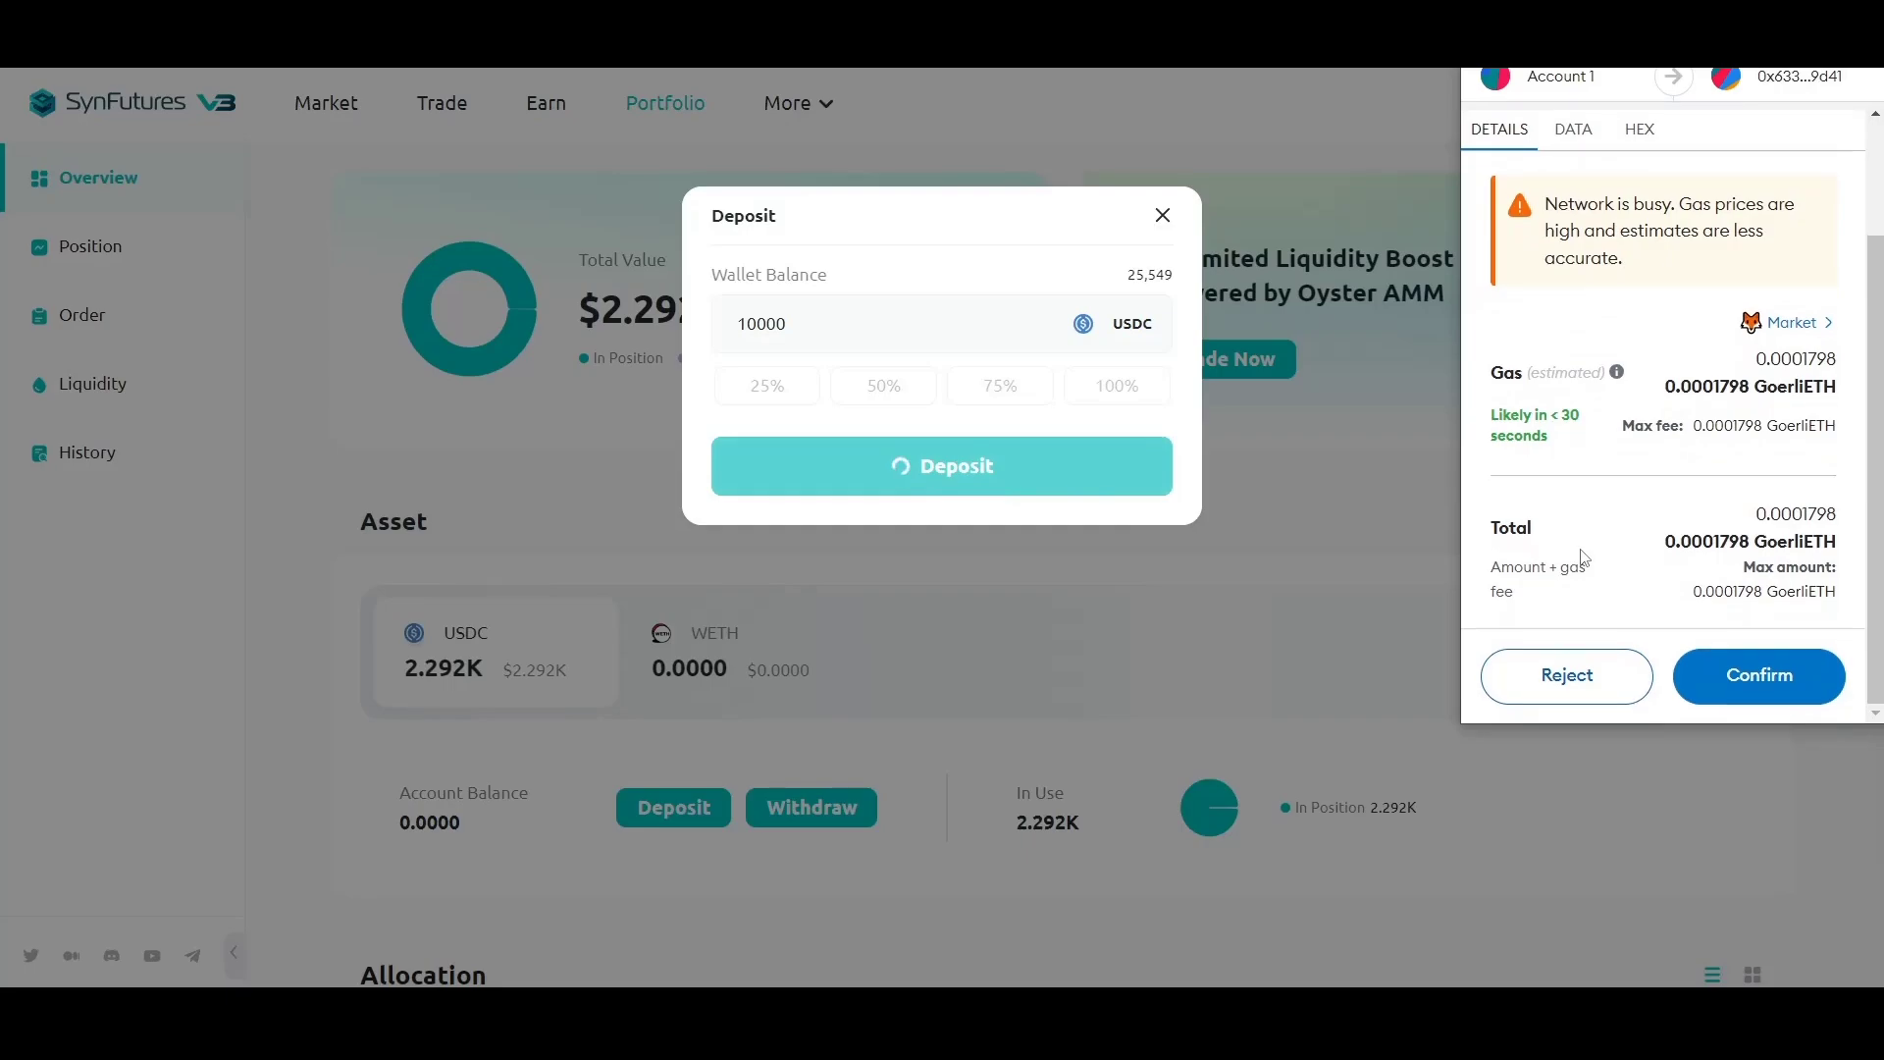
left_click(1784, 700)
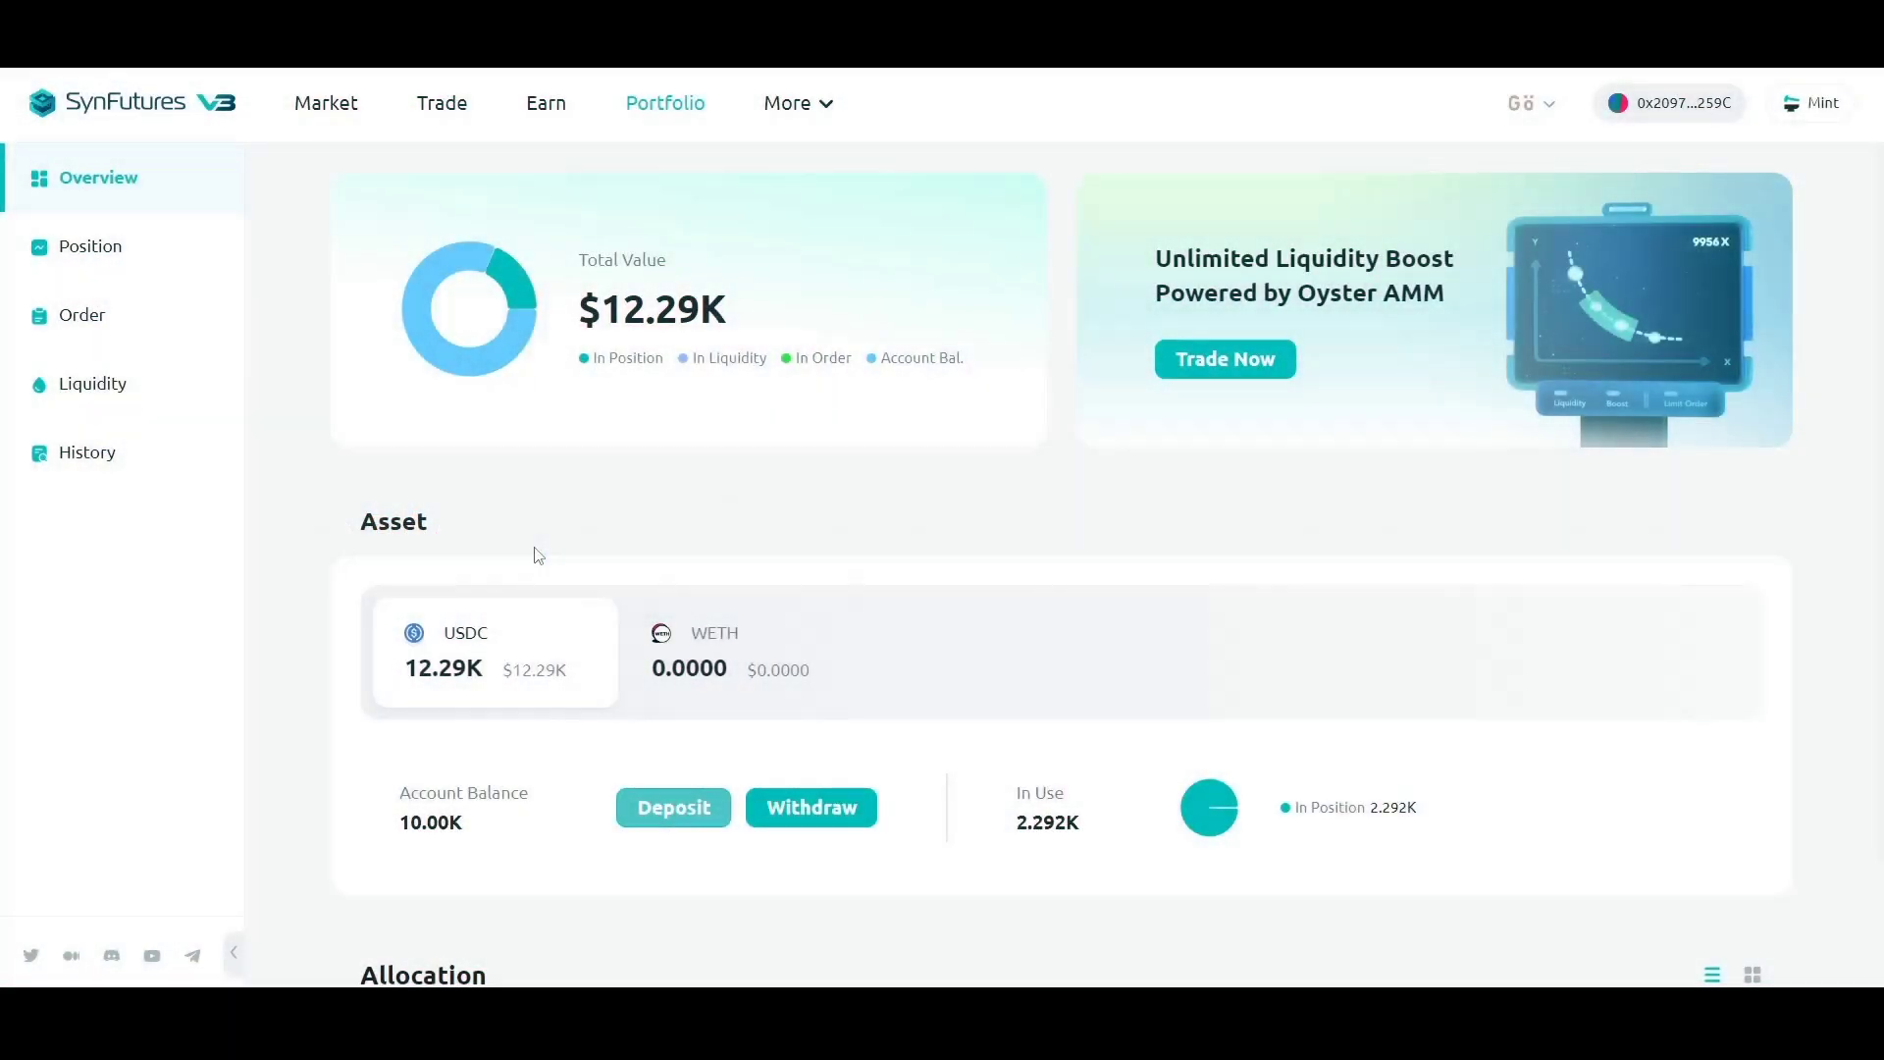
- Go to the Trade page and select the ETH/USDC PERP pair
left_click(458, 109)
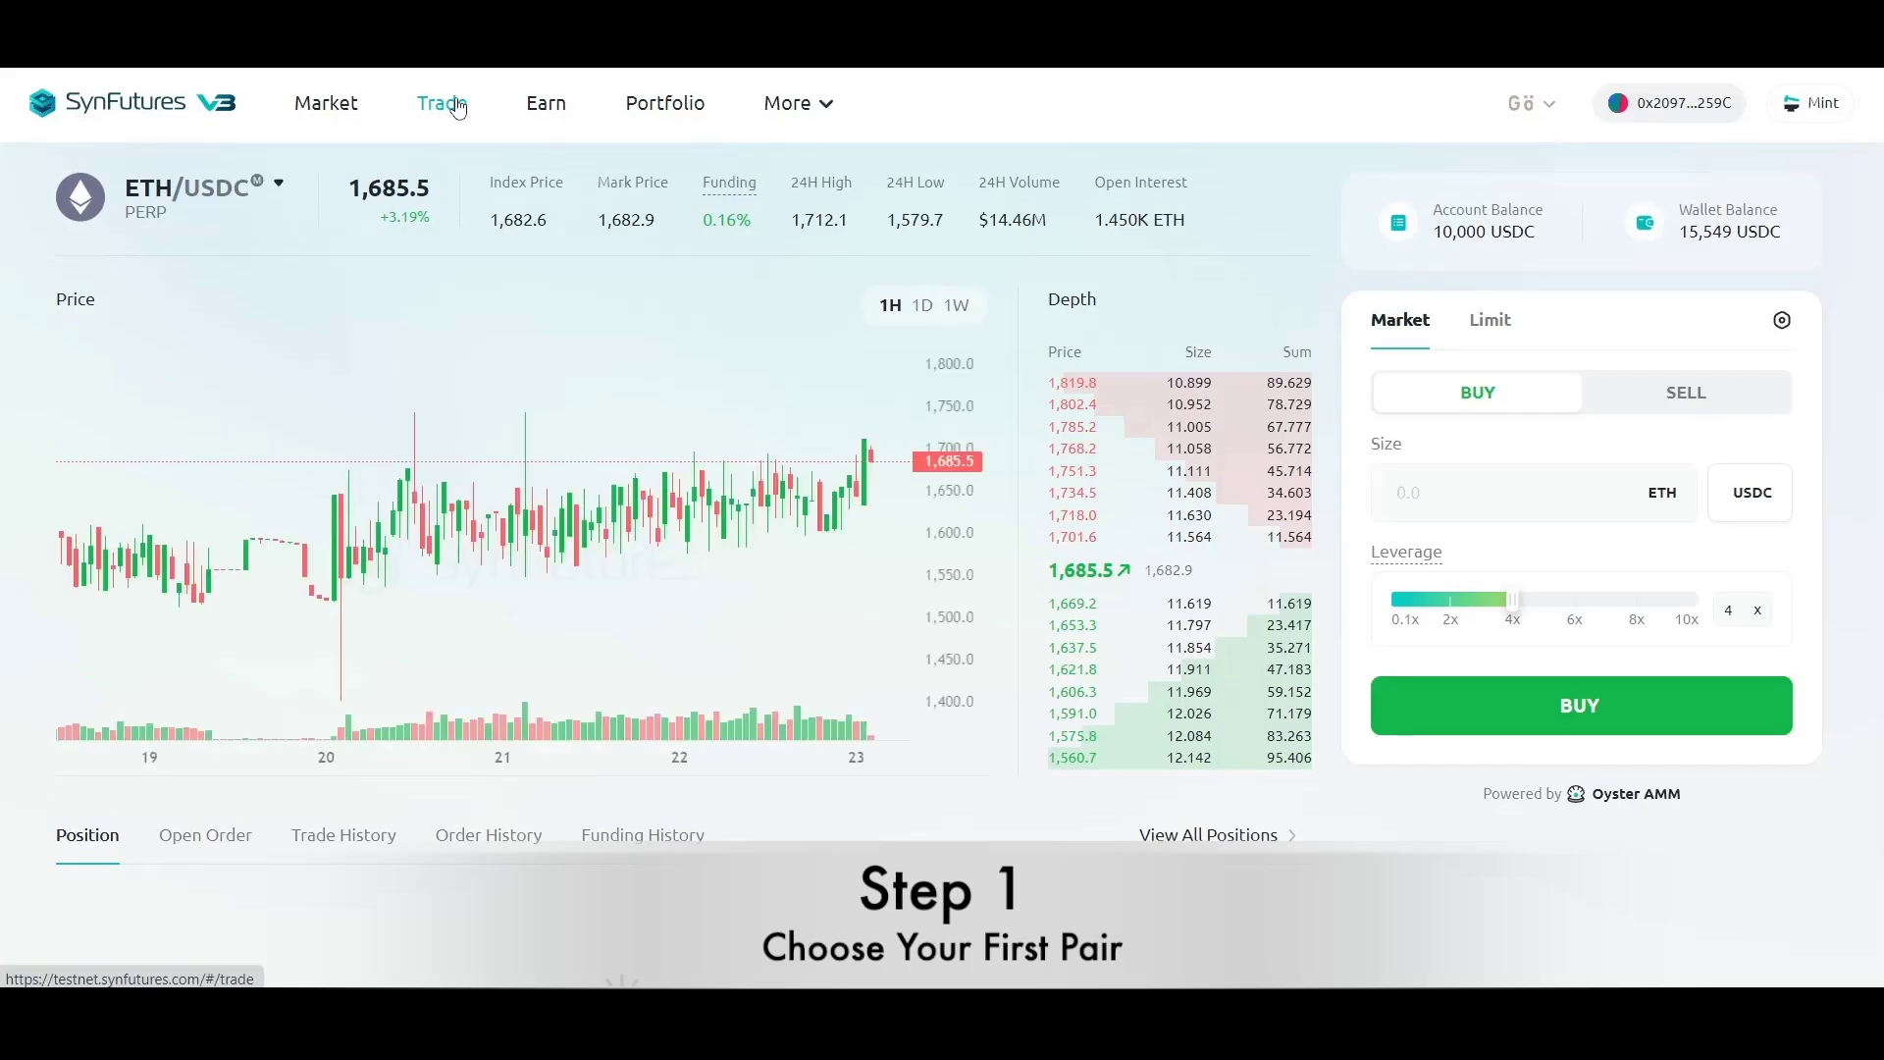
left_click(284, 185)
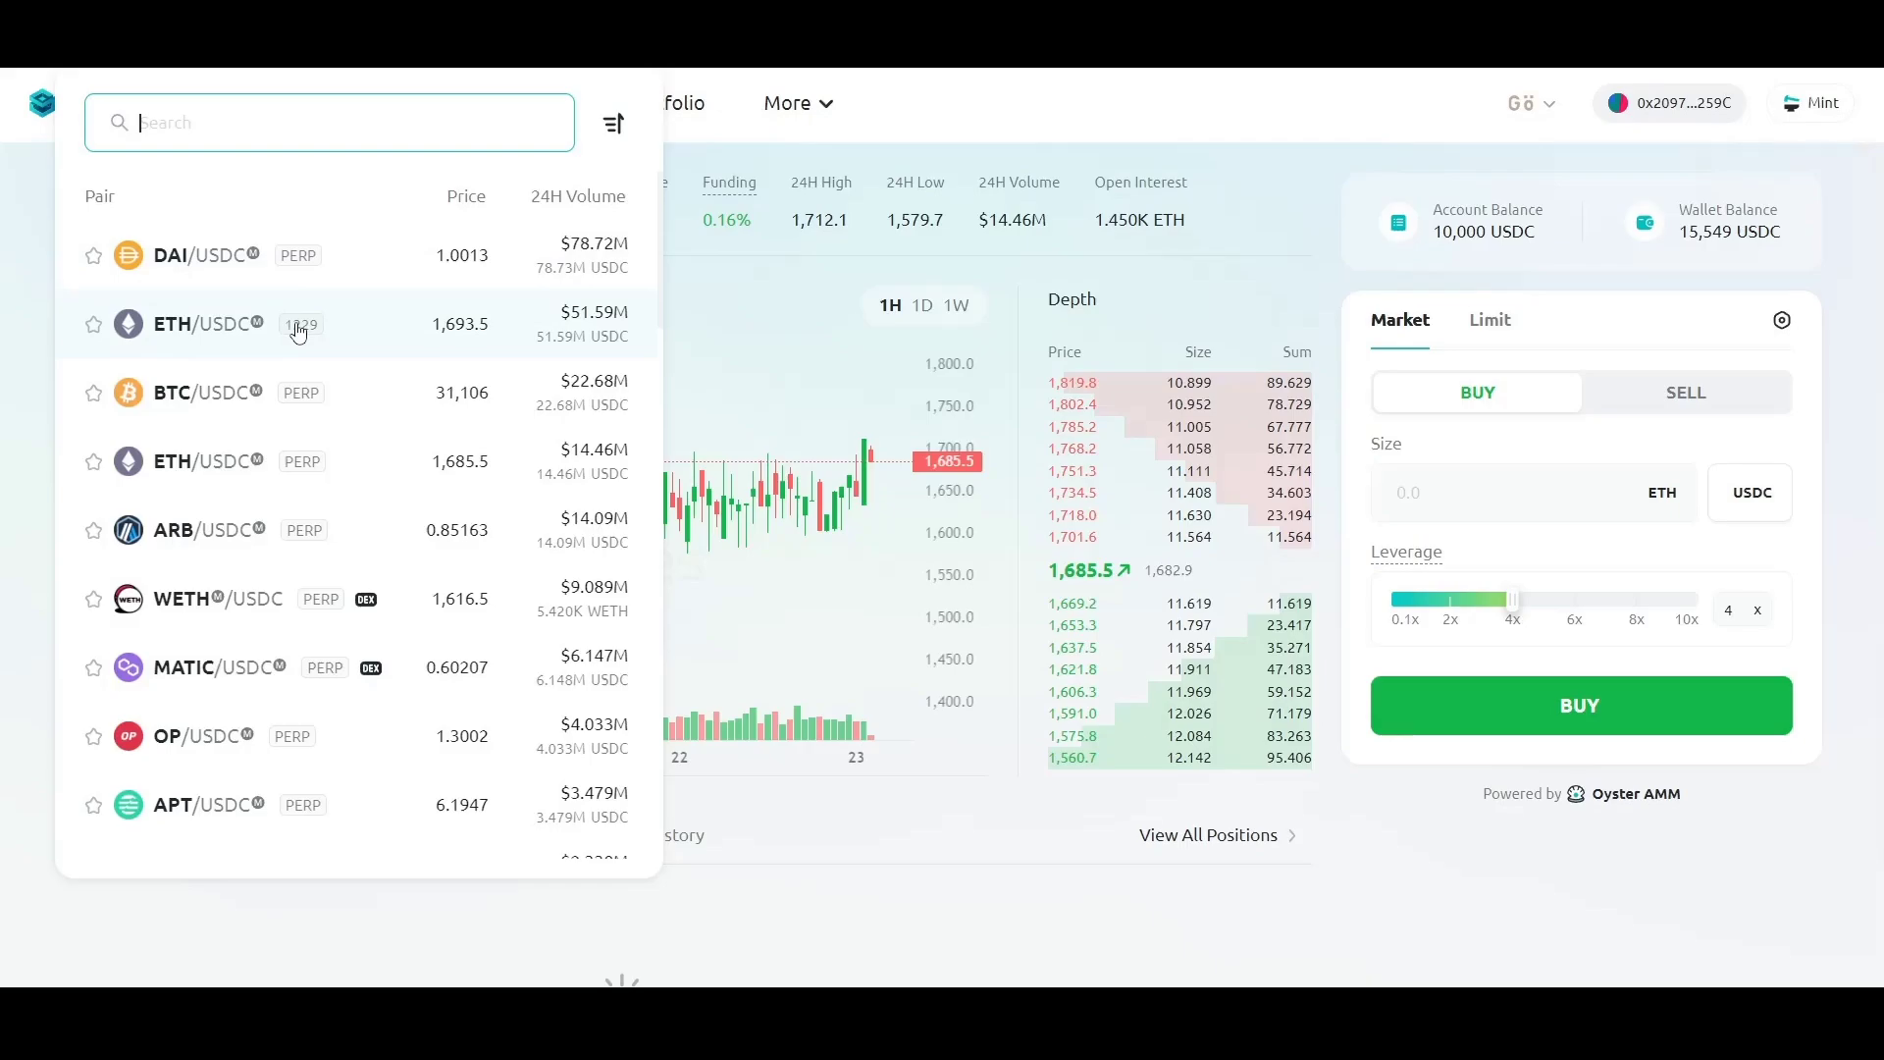
left_click(196, 474)
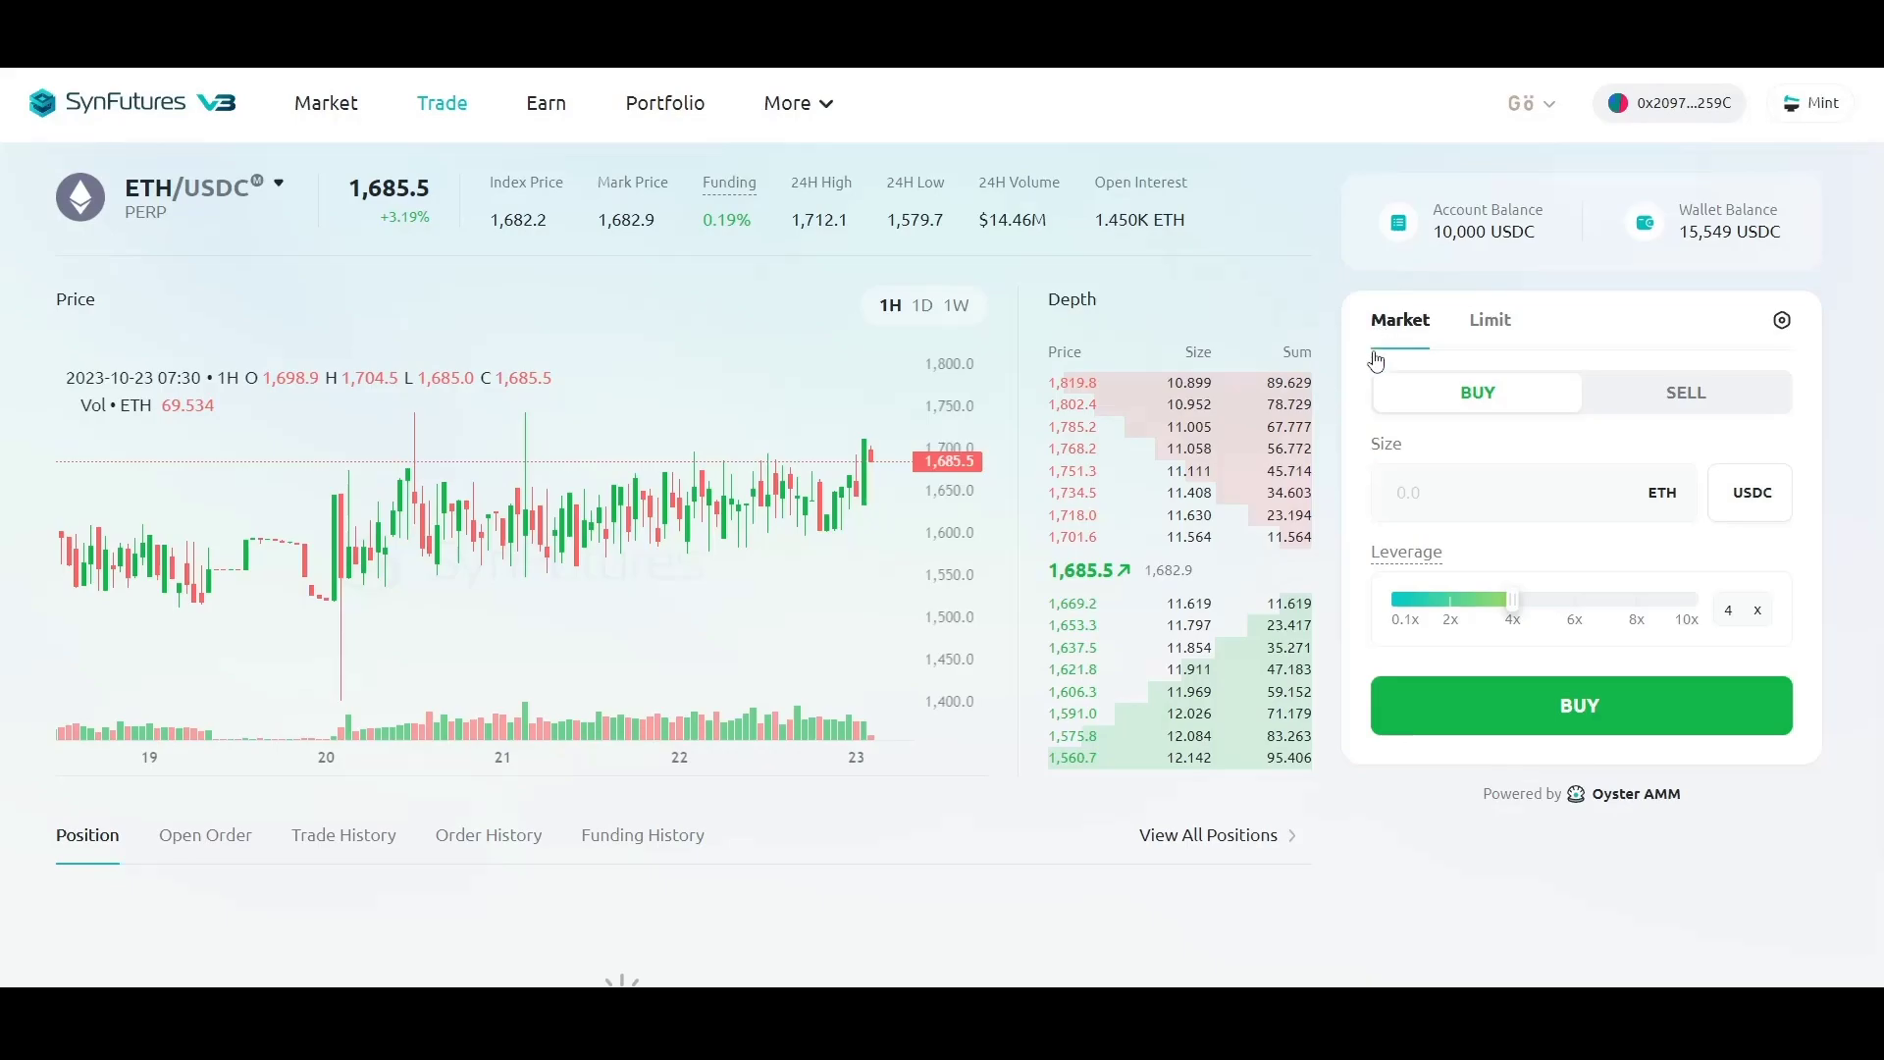
- Enter a 1 ETH order size and set the leverage to 5x
left_click(1452, 496)
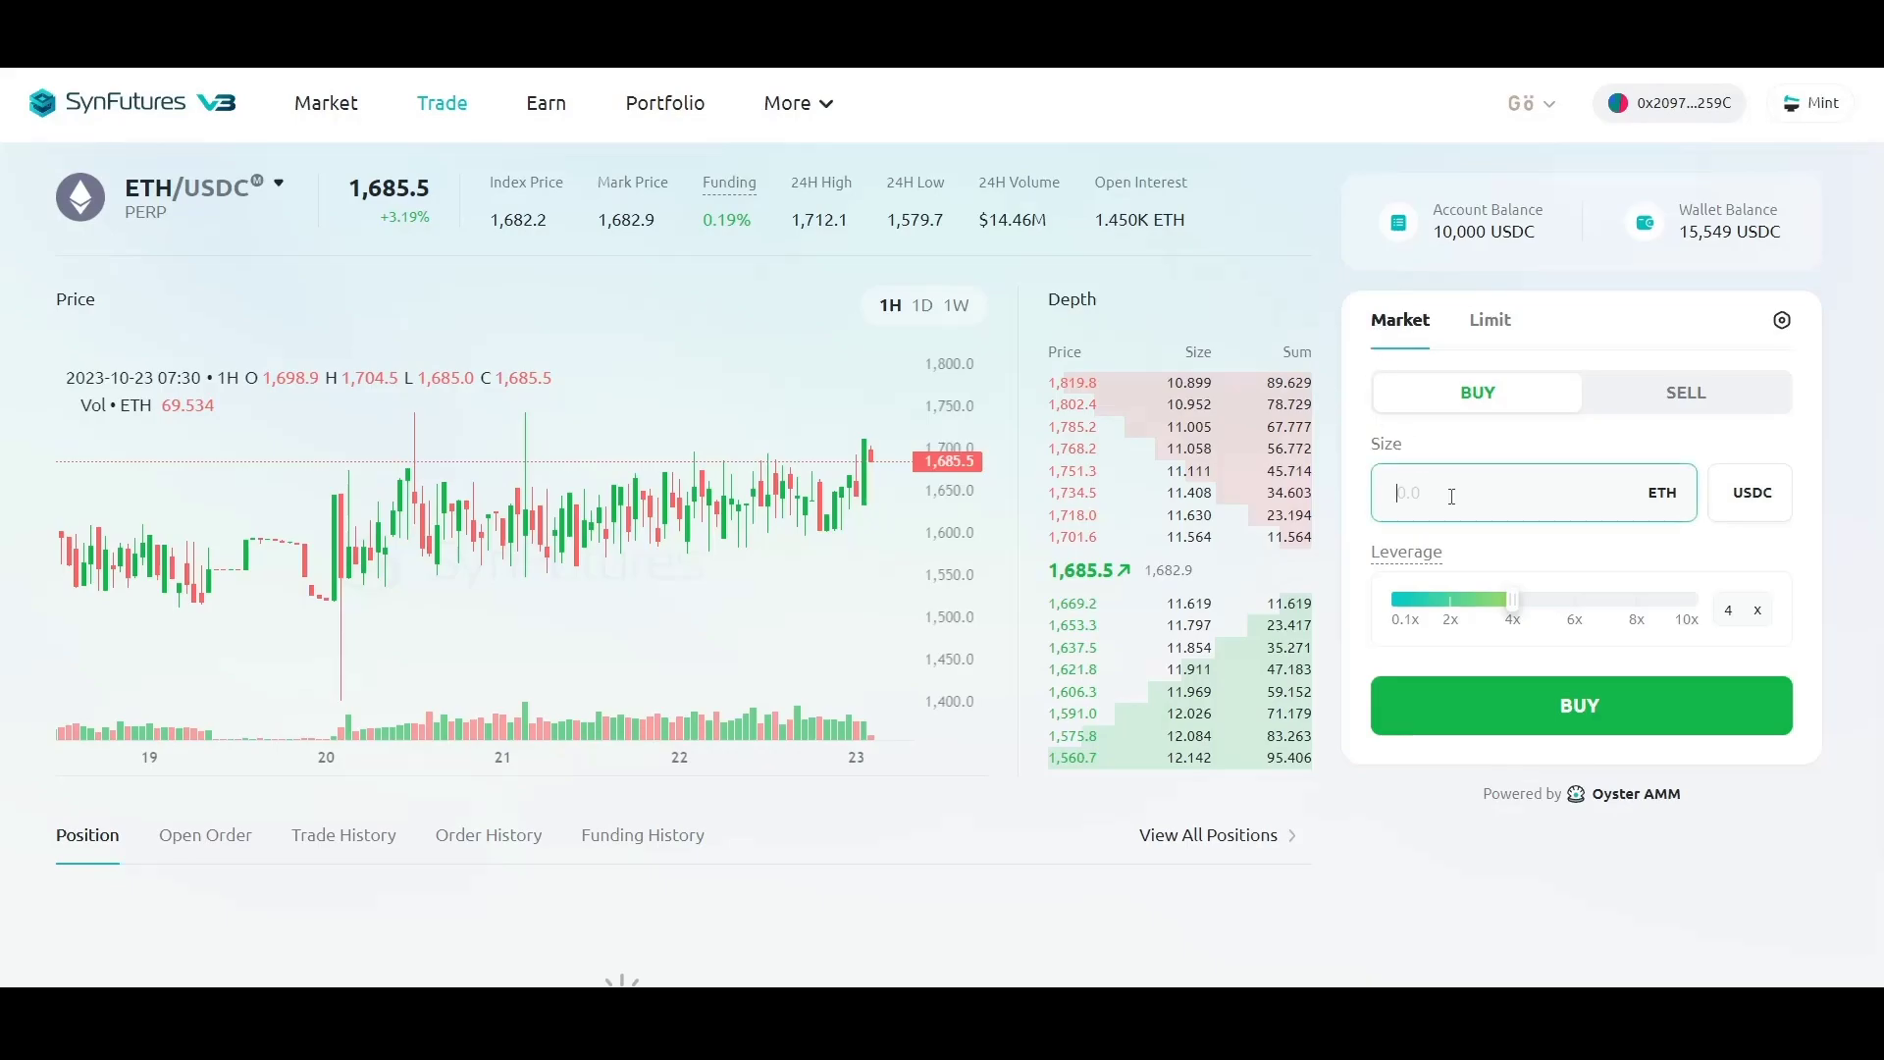
type("1")
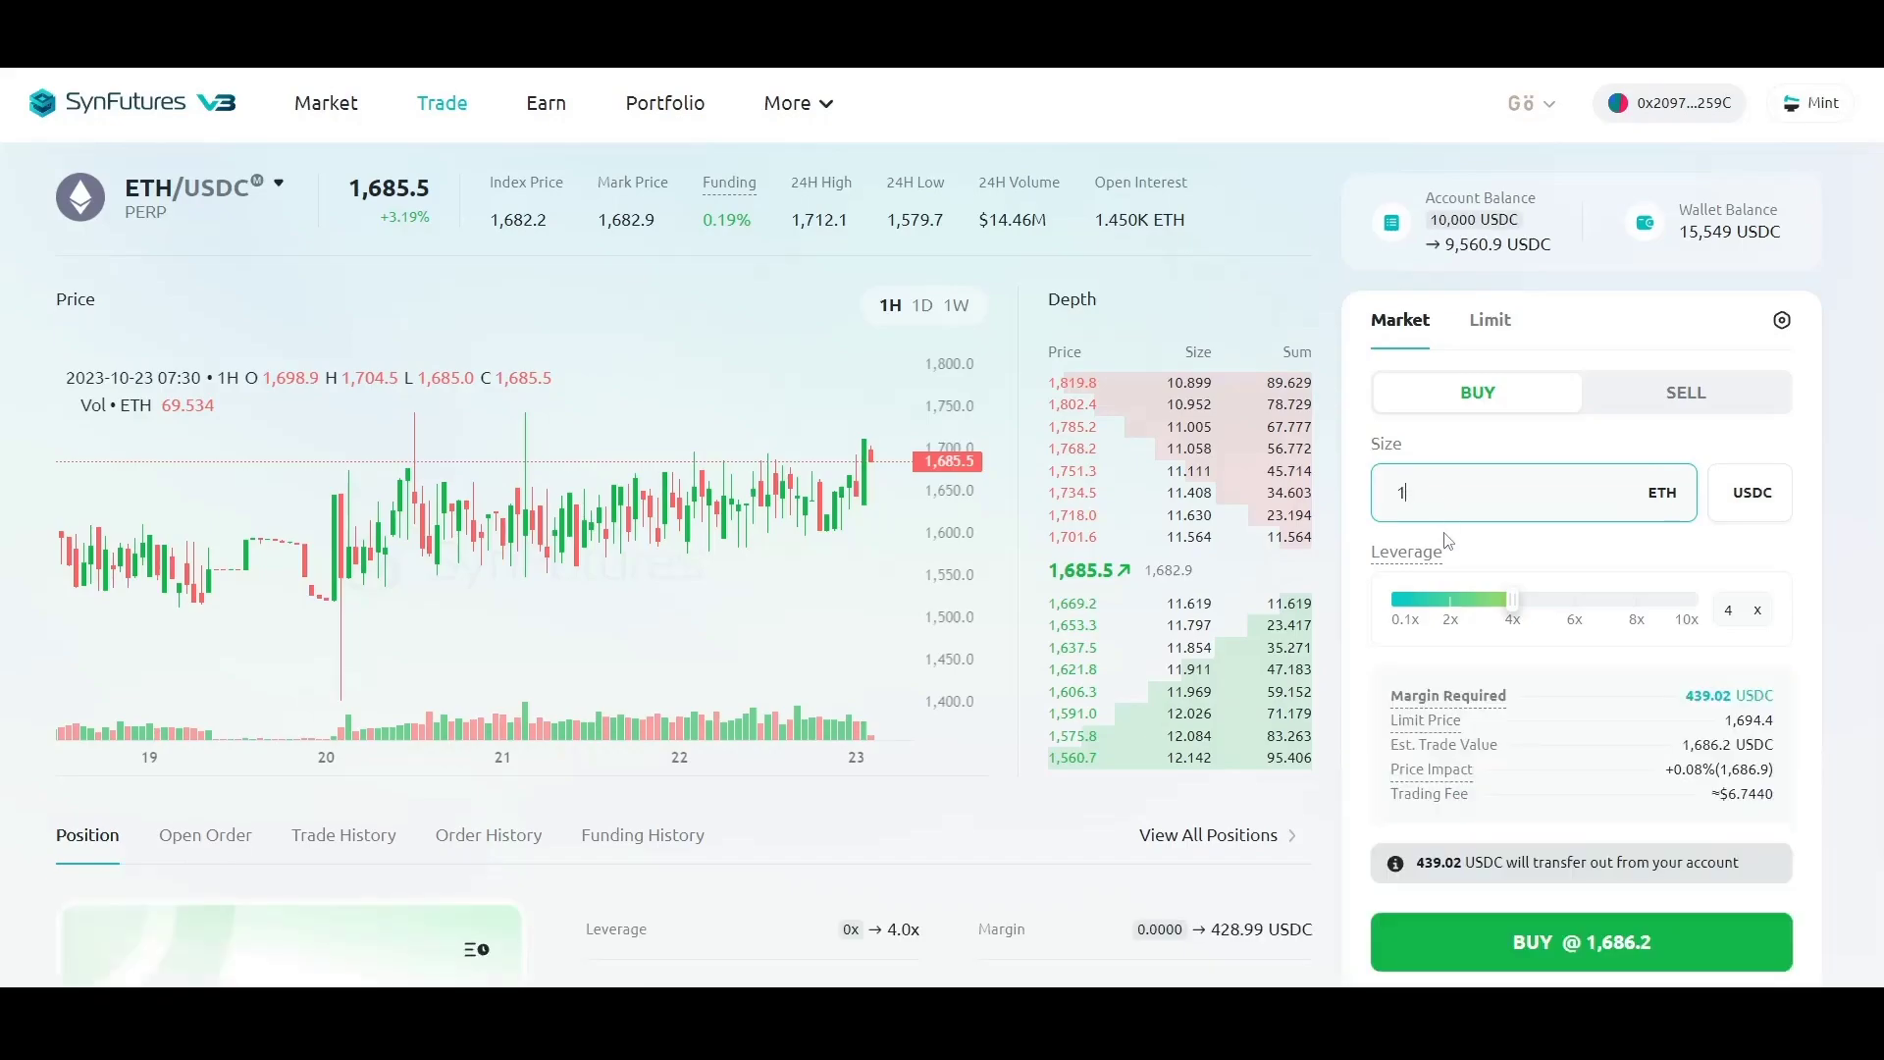
left_click_drag(1509, 608, 1564, 612)
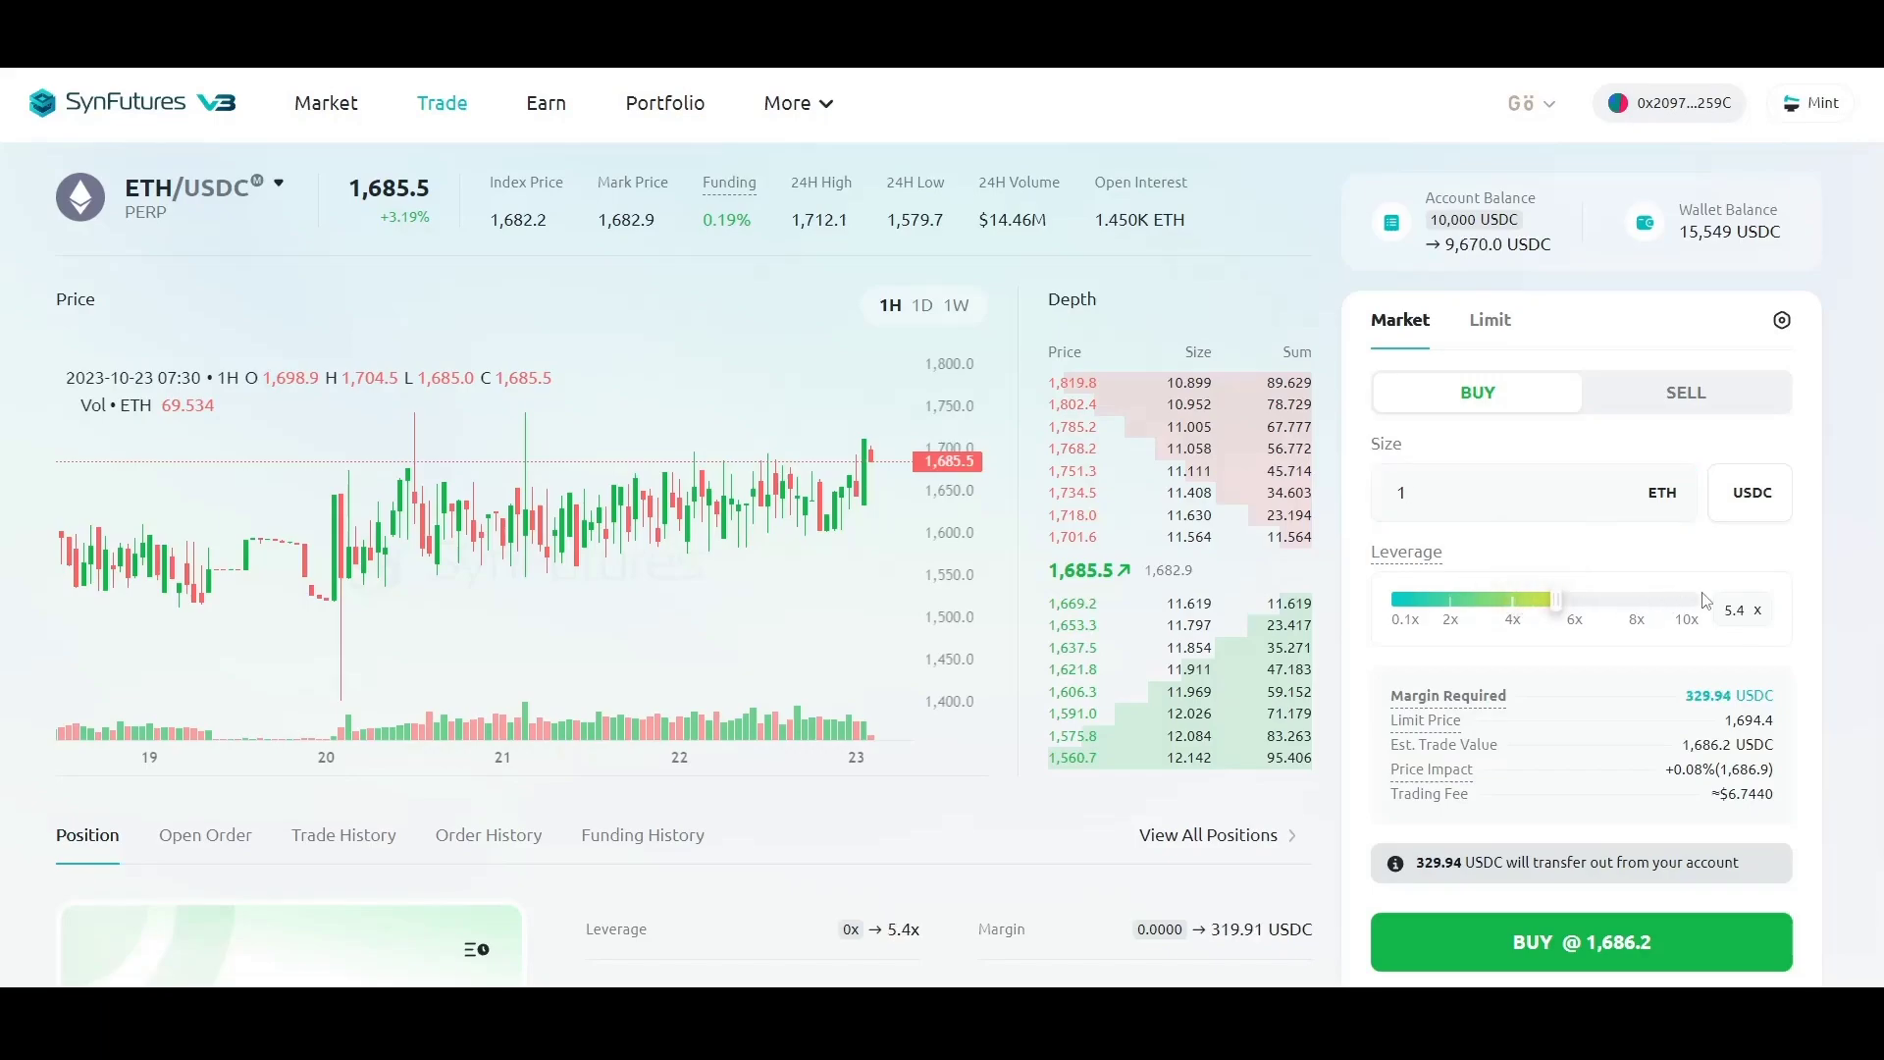
left_click(1739, 610)
left_click(1810, 761)
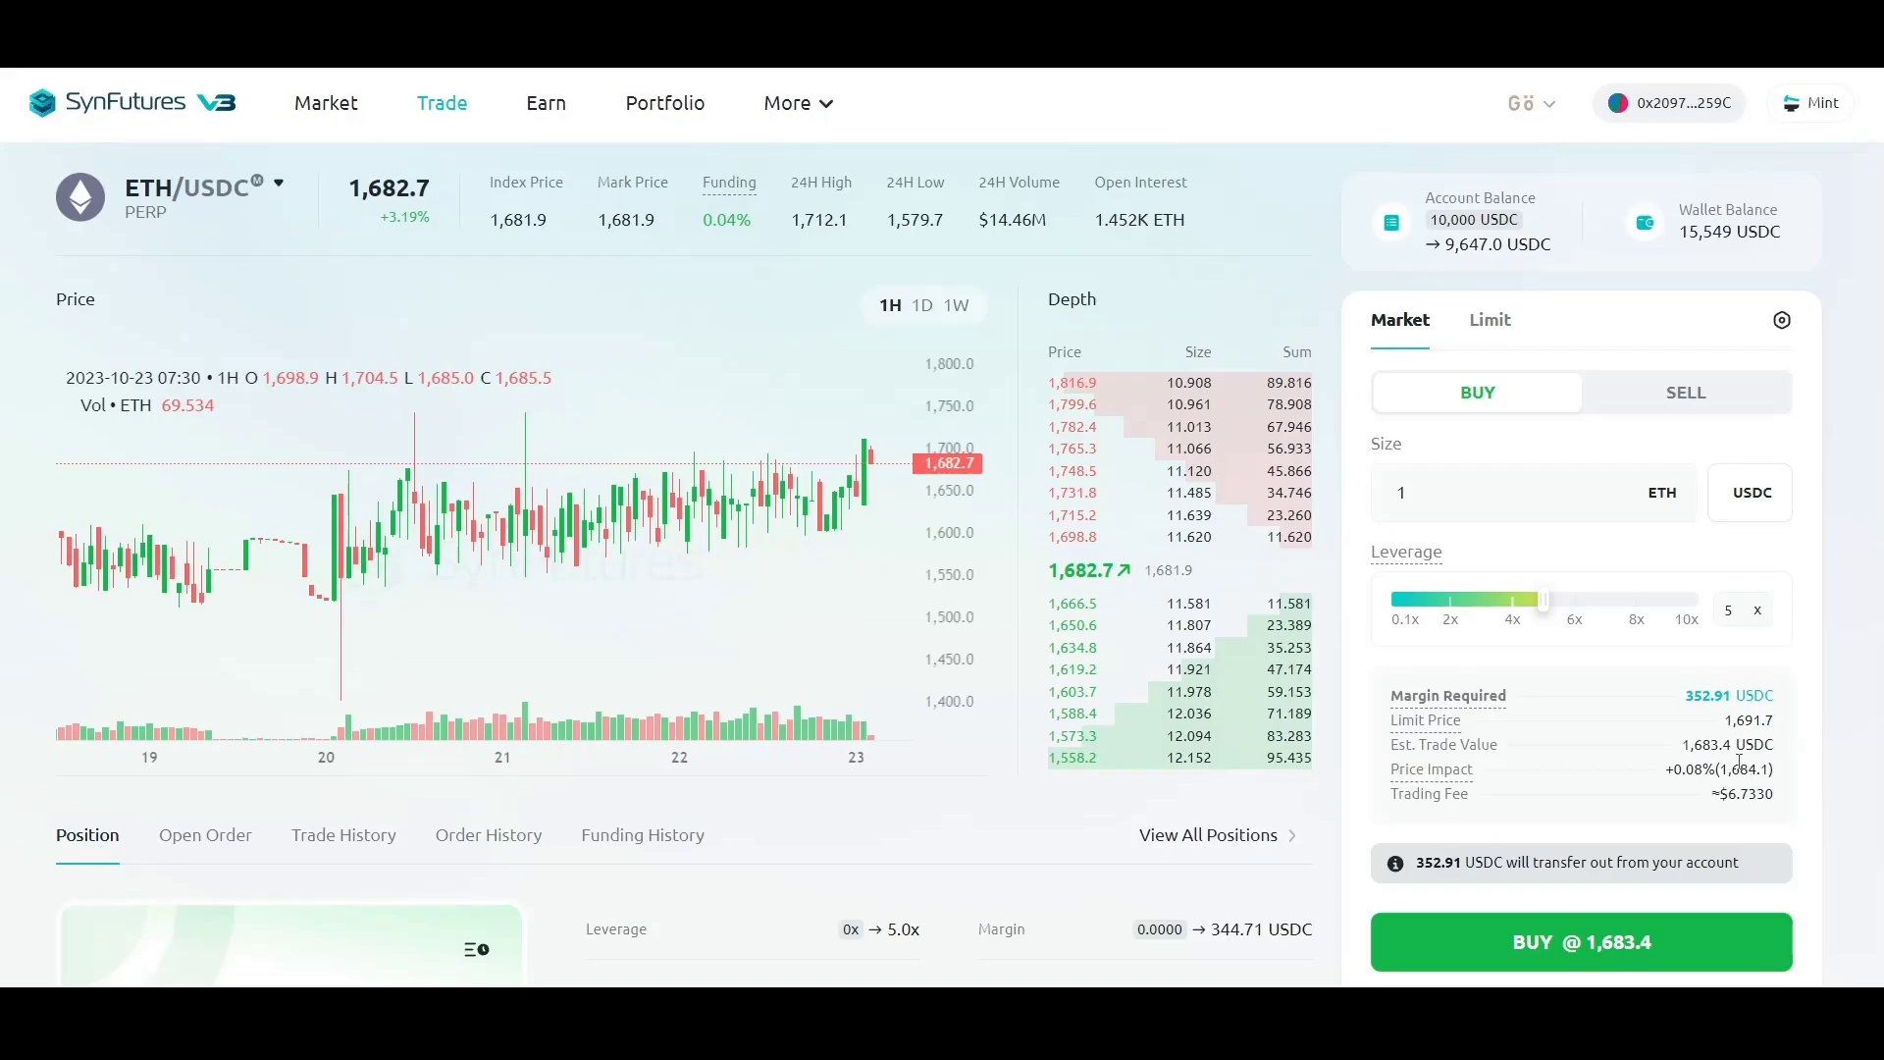
- Buy 1 ETH at market (1,683.4) and approve the transaction in MetaMask until the trade confirms
left_click(1631, 952)
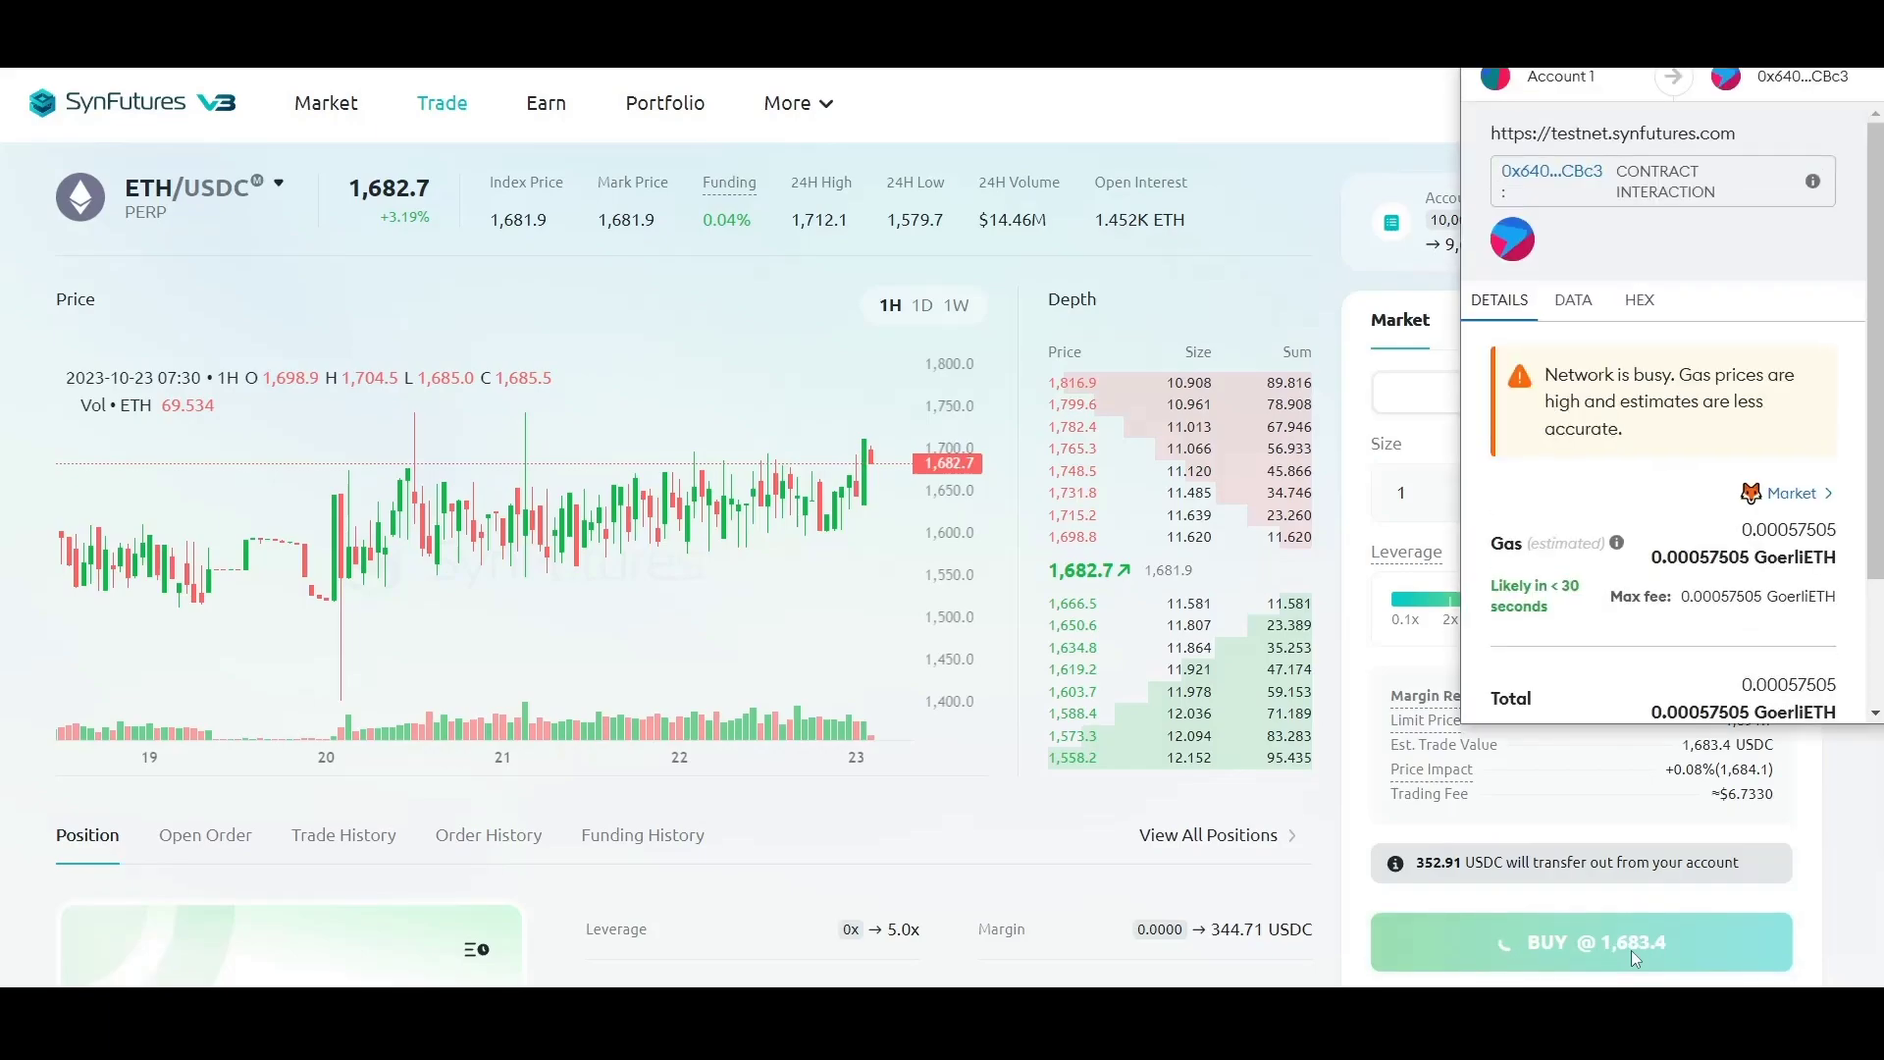
scroll(1707, 589, "down", 3)
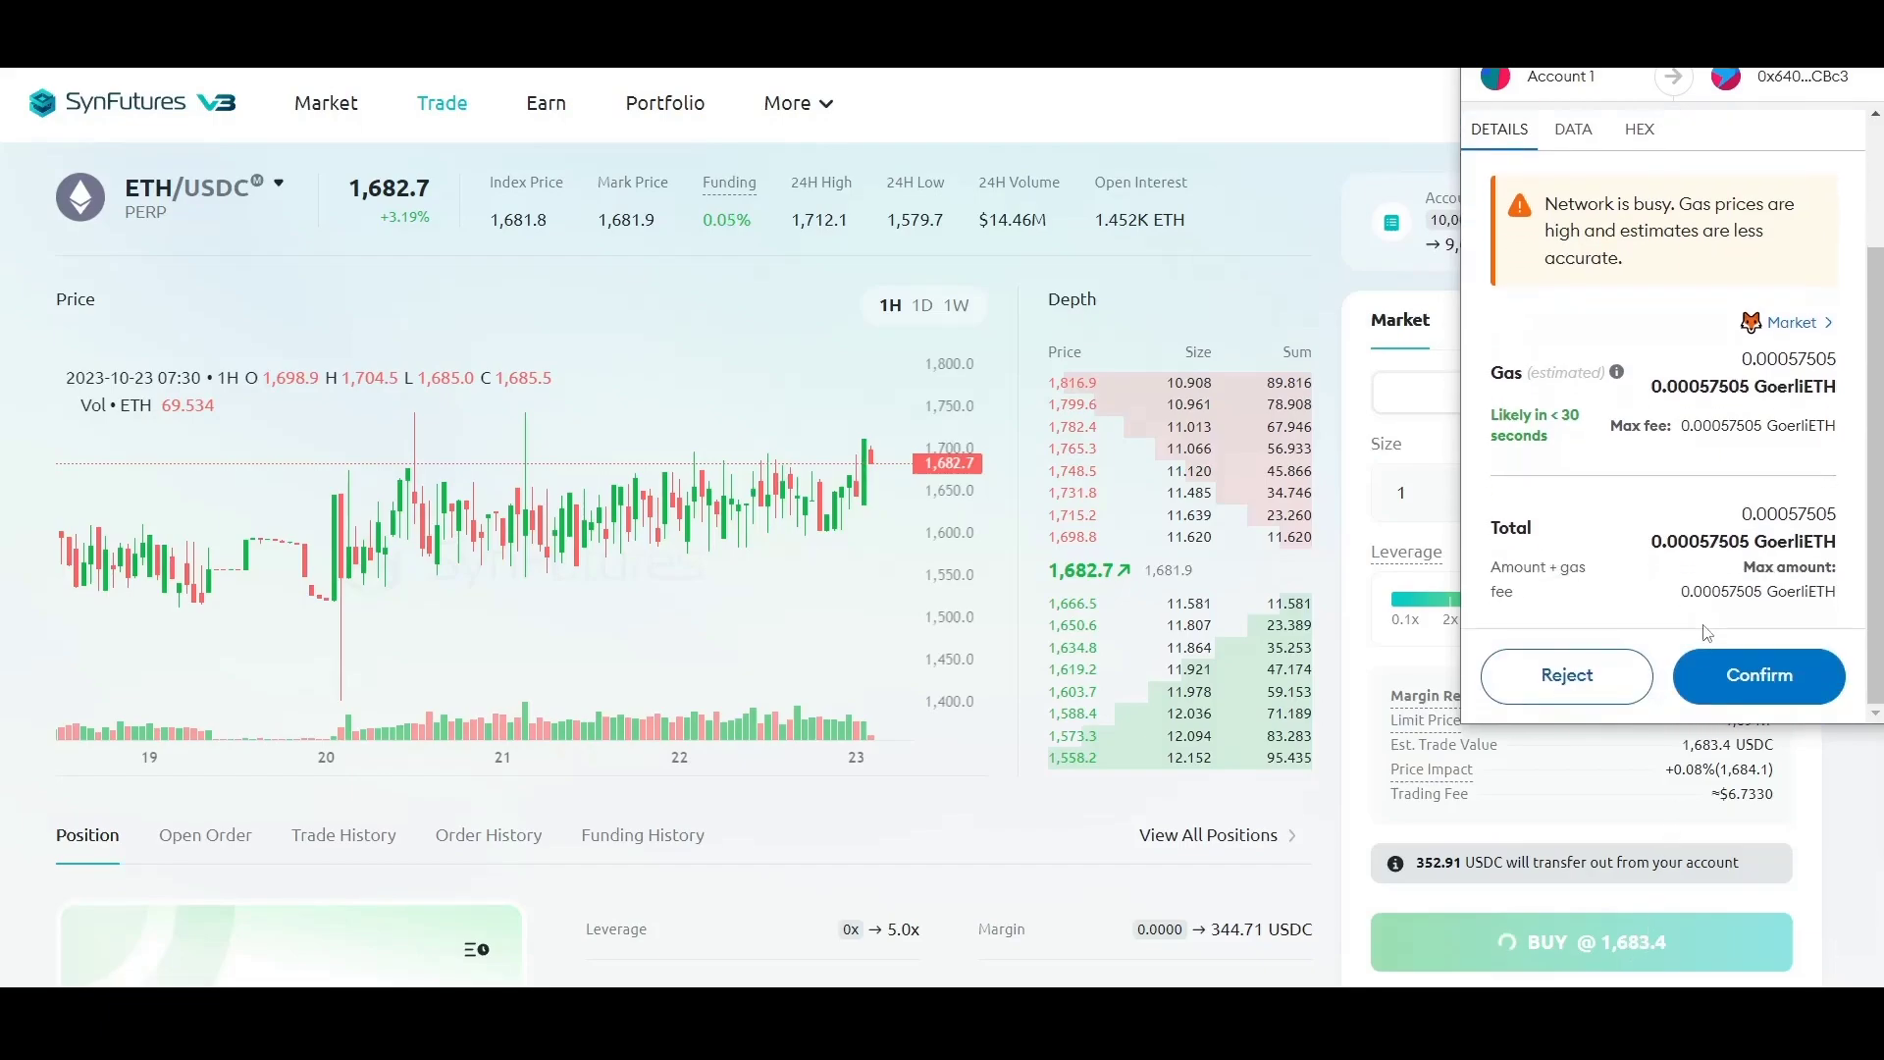
left_click(1727, 681)
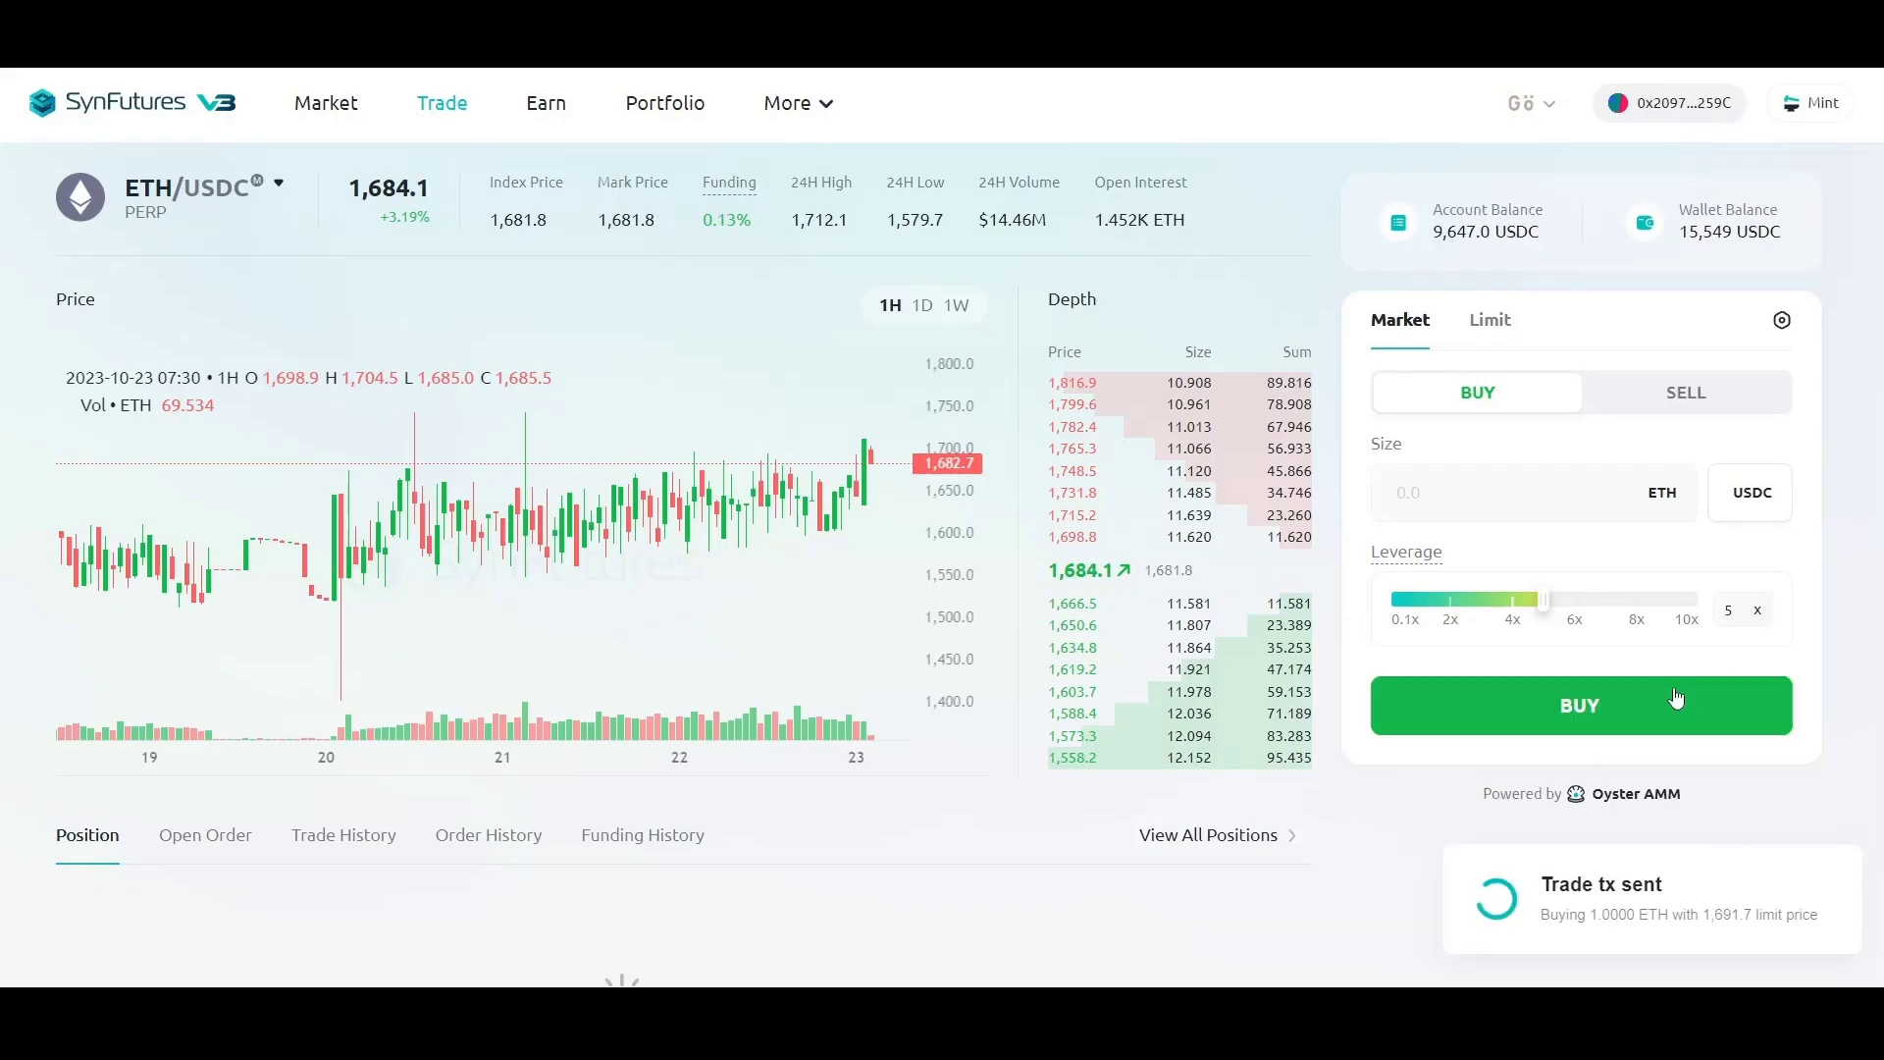
scroll(1375, 796, "down", 1)
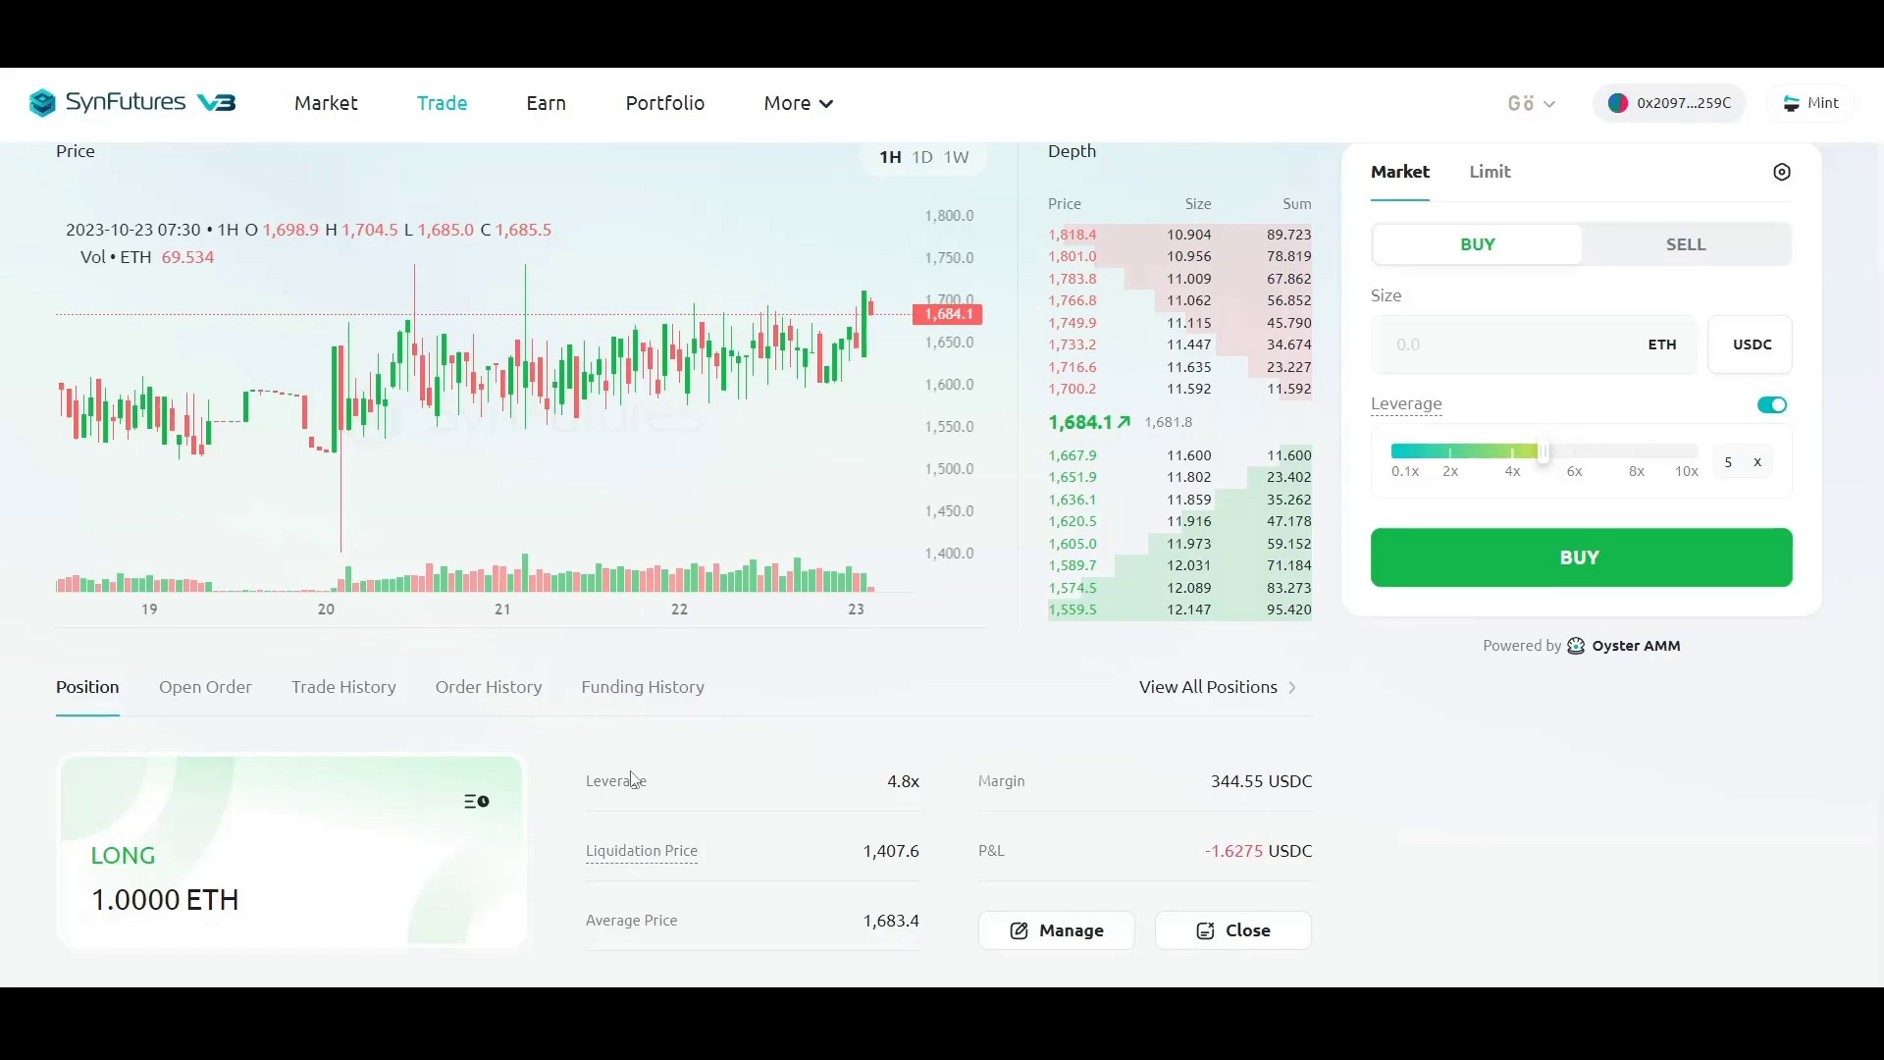
scroll(799, 681, "up", 2)
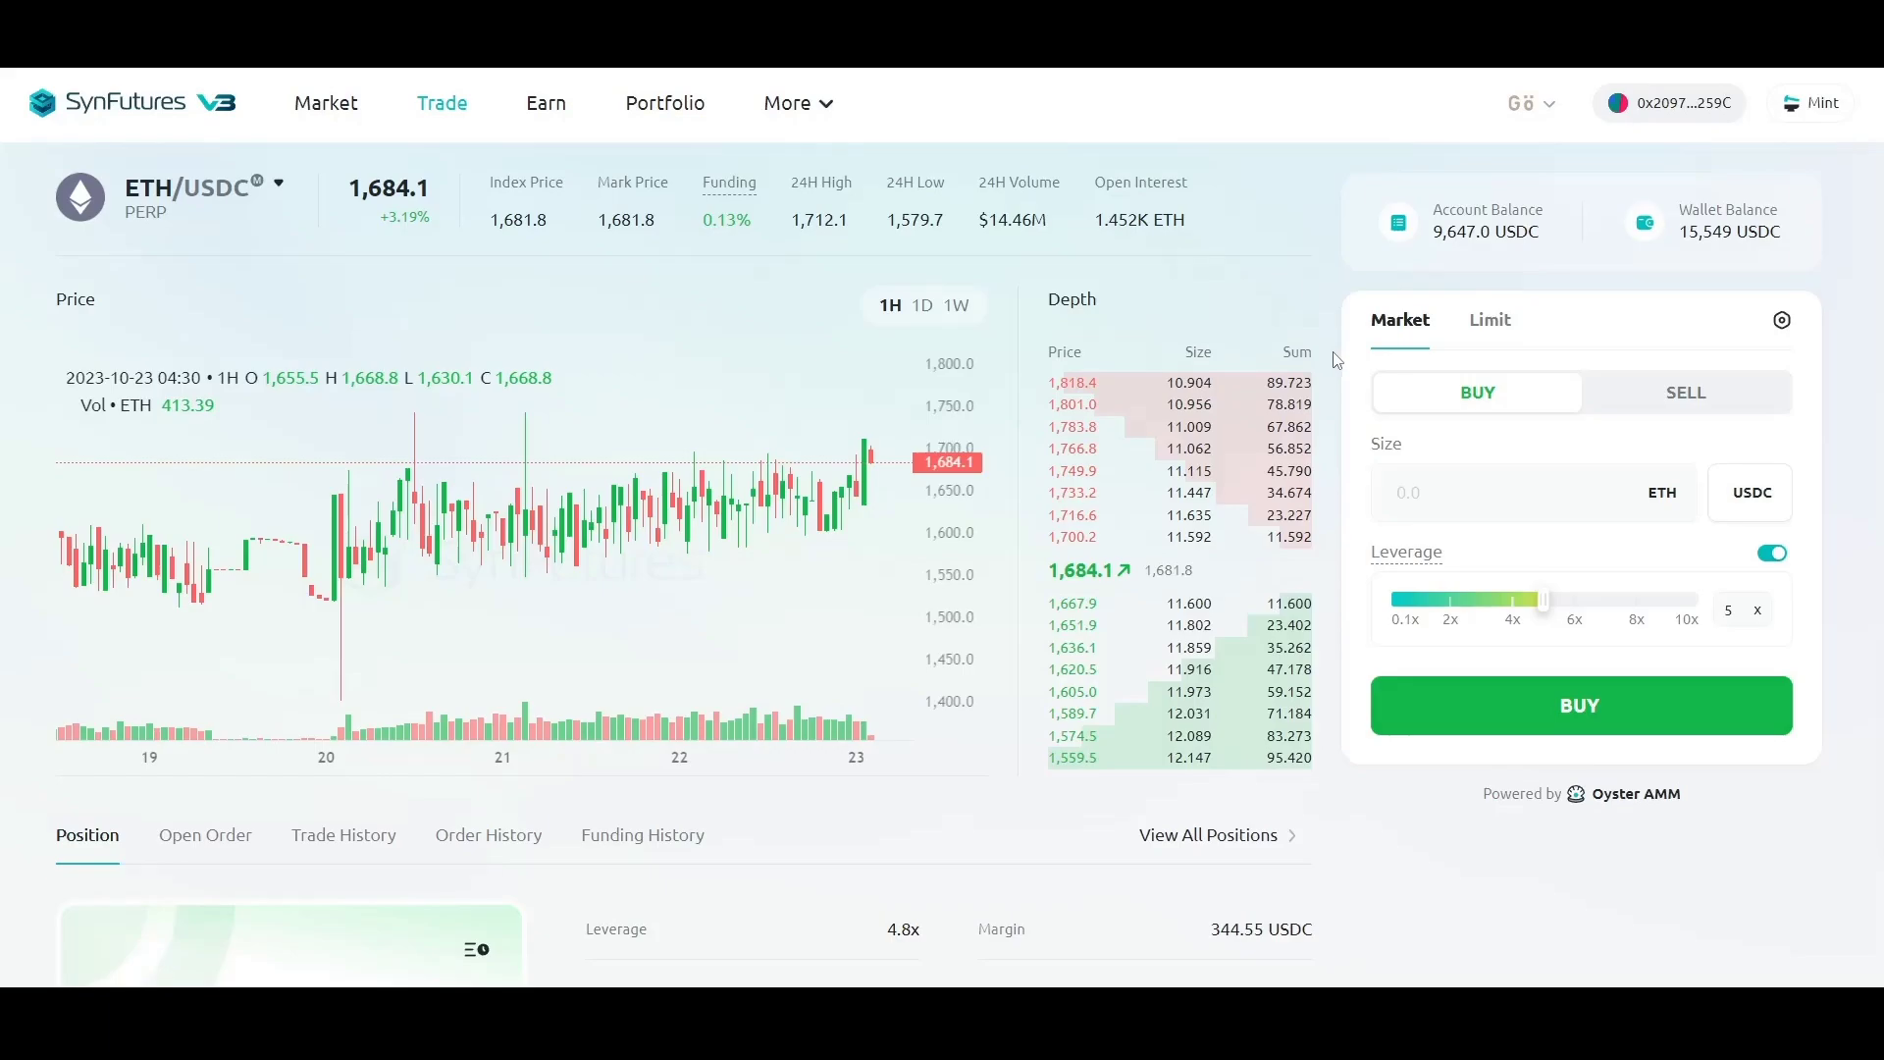
- Switch to a limit order and enter price 1680 with size 1 ETH
left_click(1490, 323)
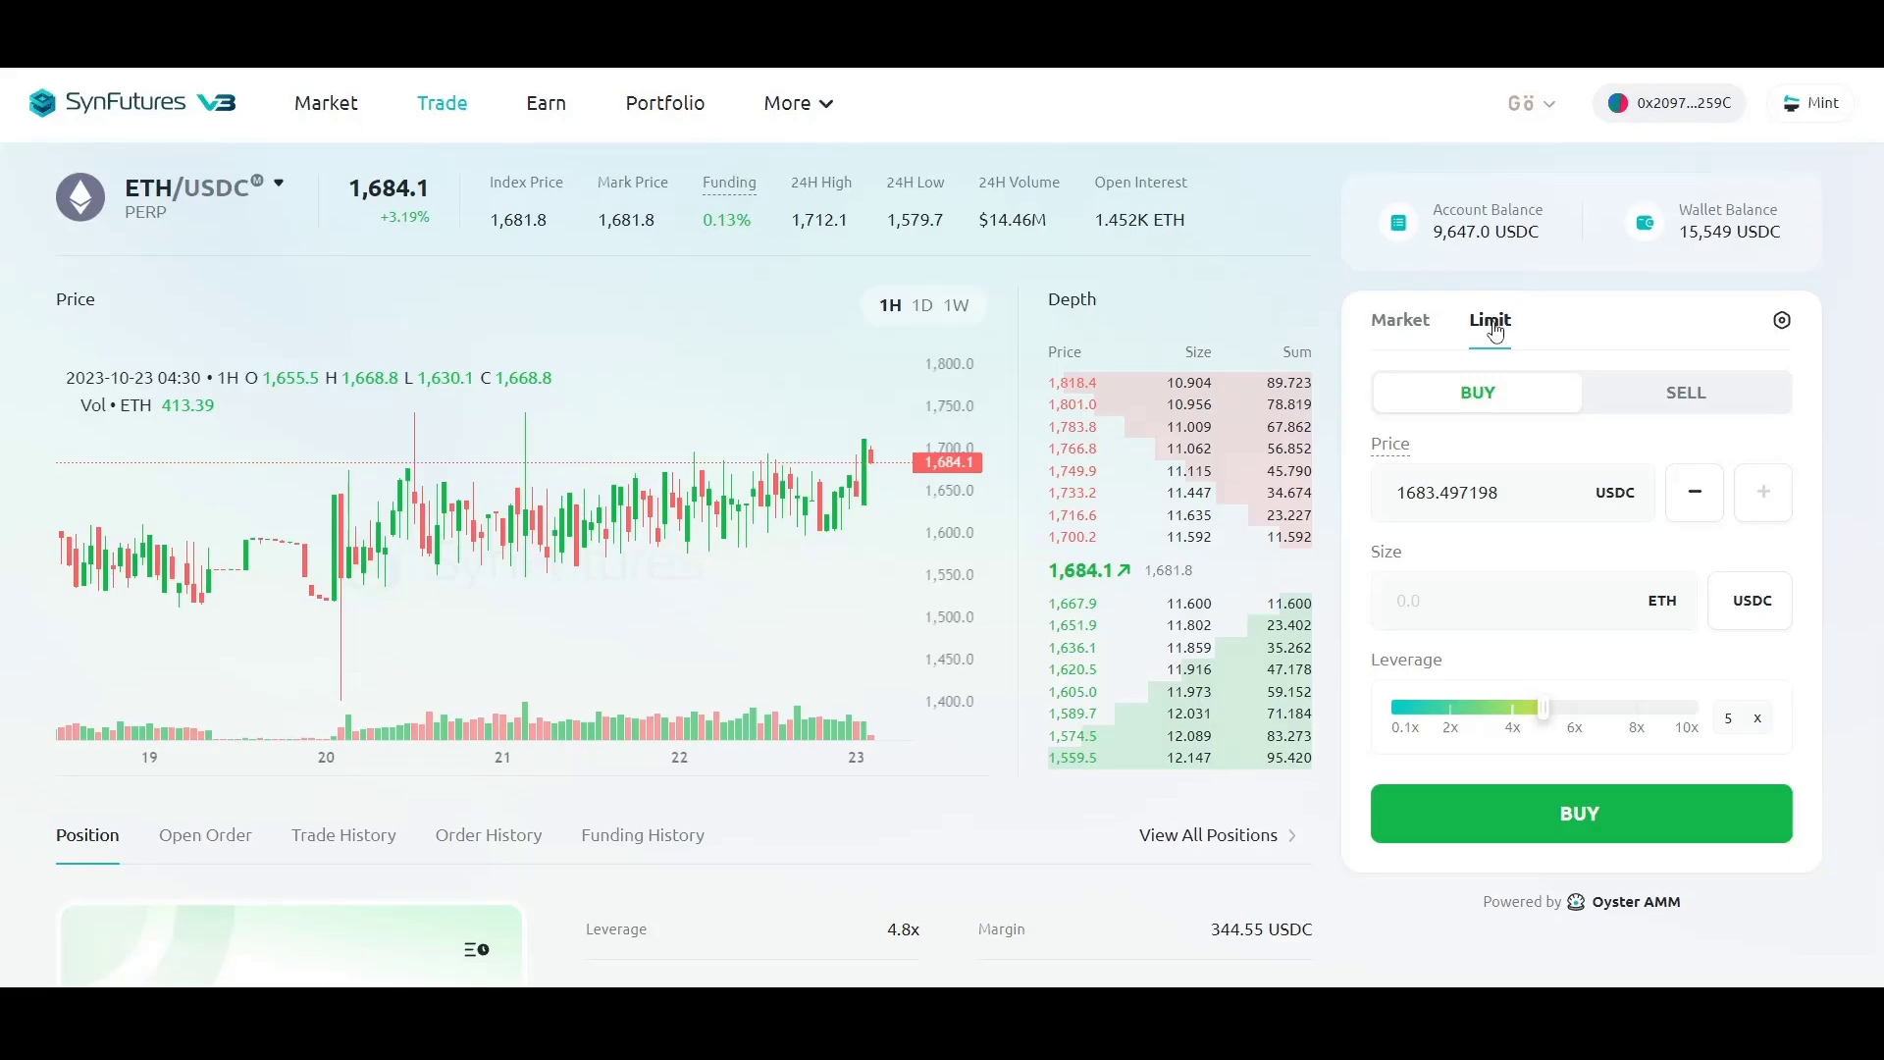
left_click(1443, 496)
left_click_drag(1429, 501, 1530, 503)
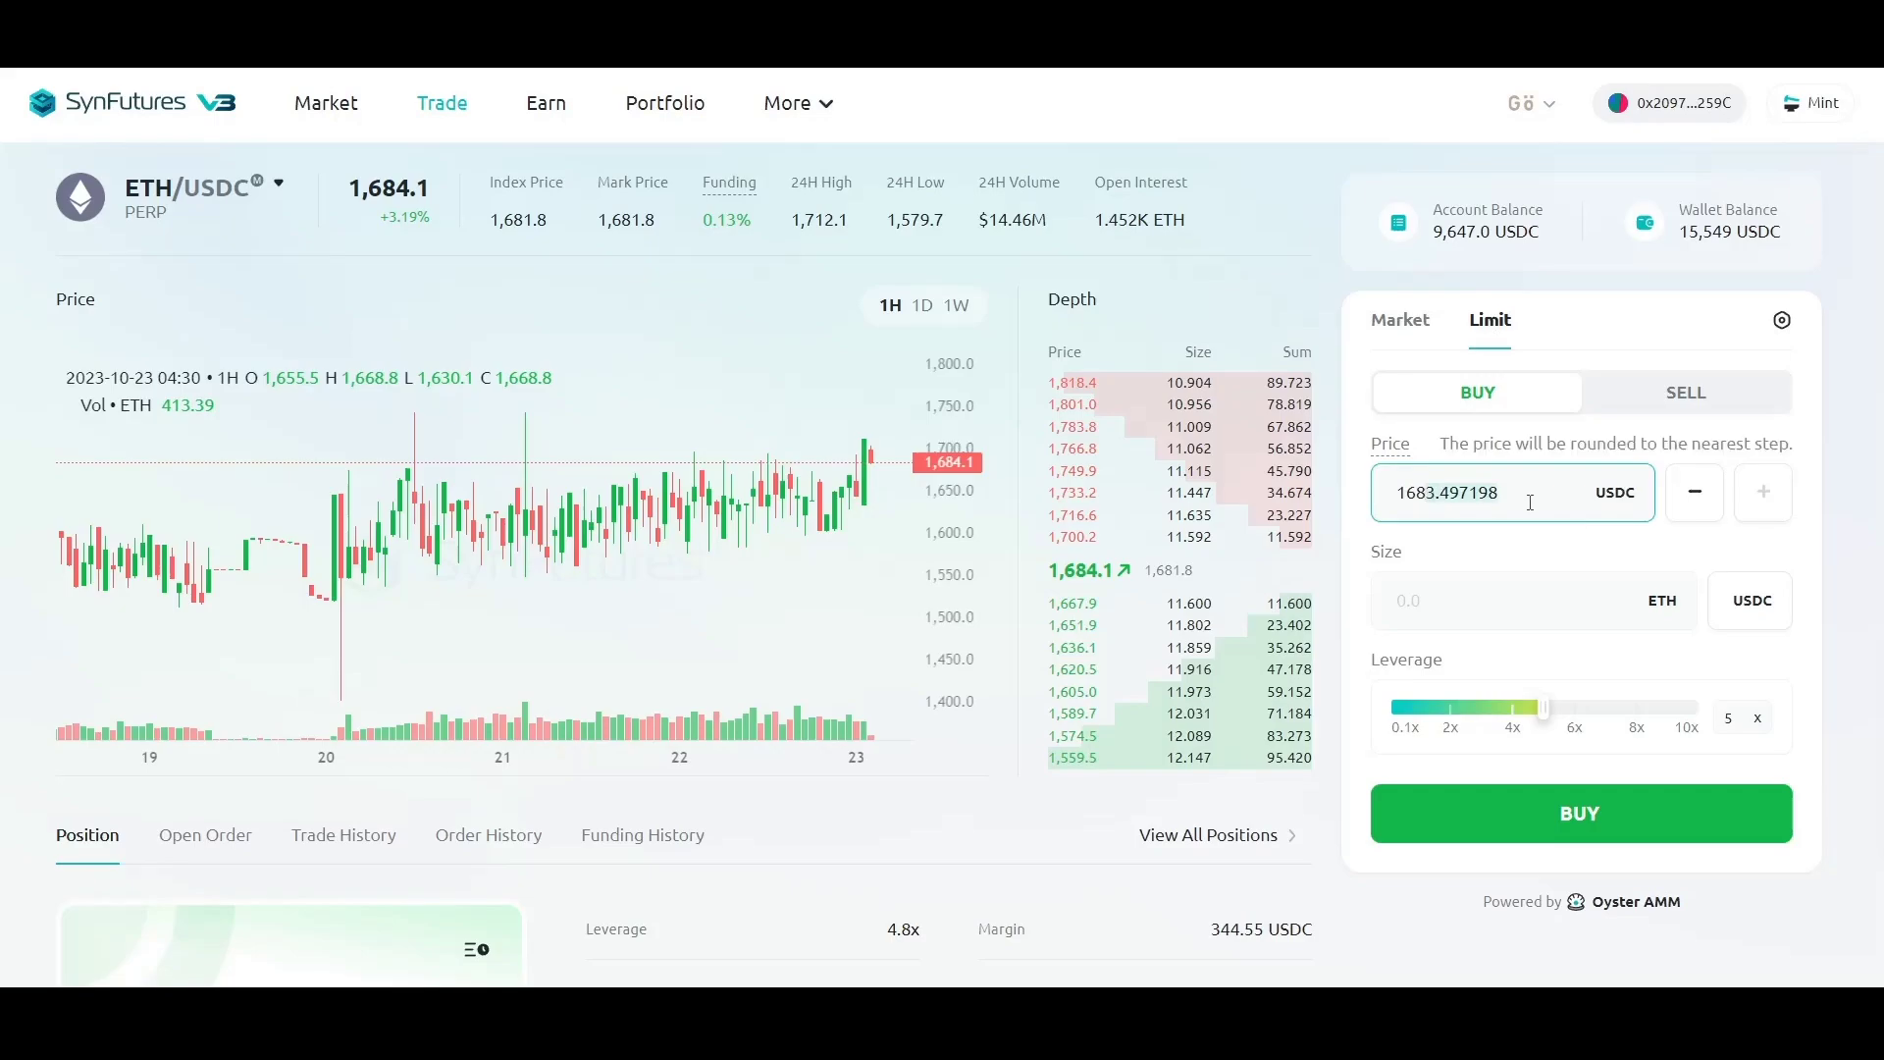
type("0")
left_click(1476, 600)
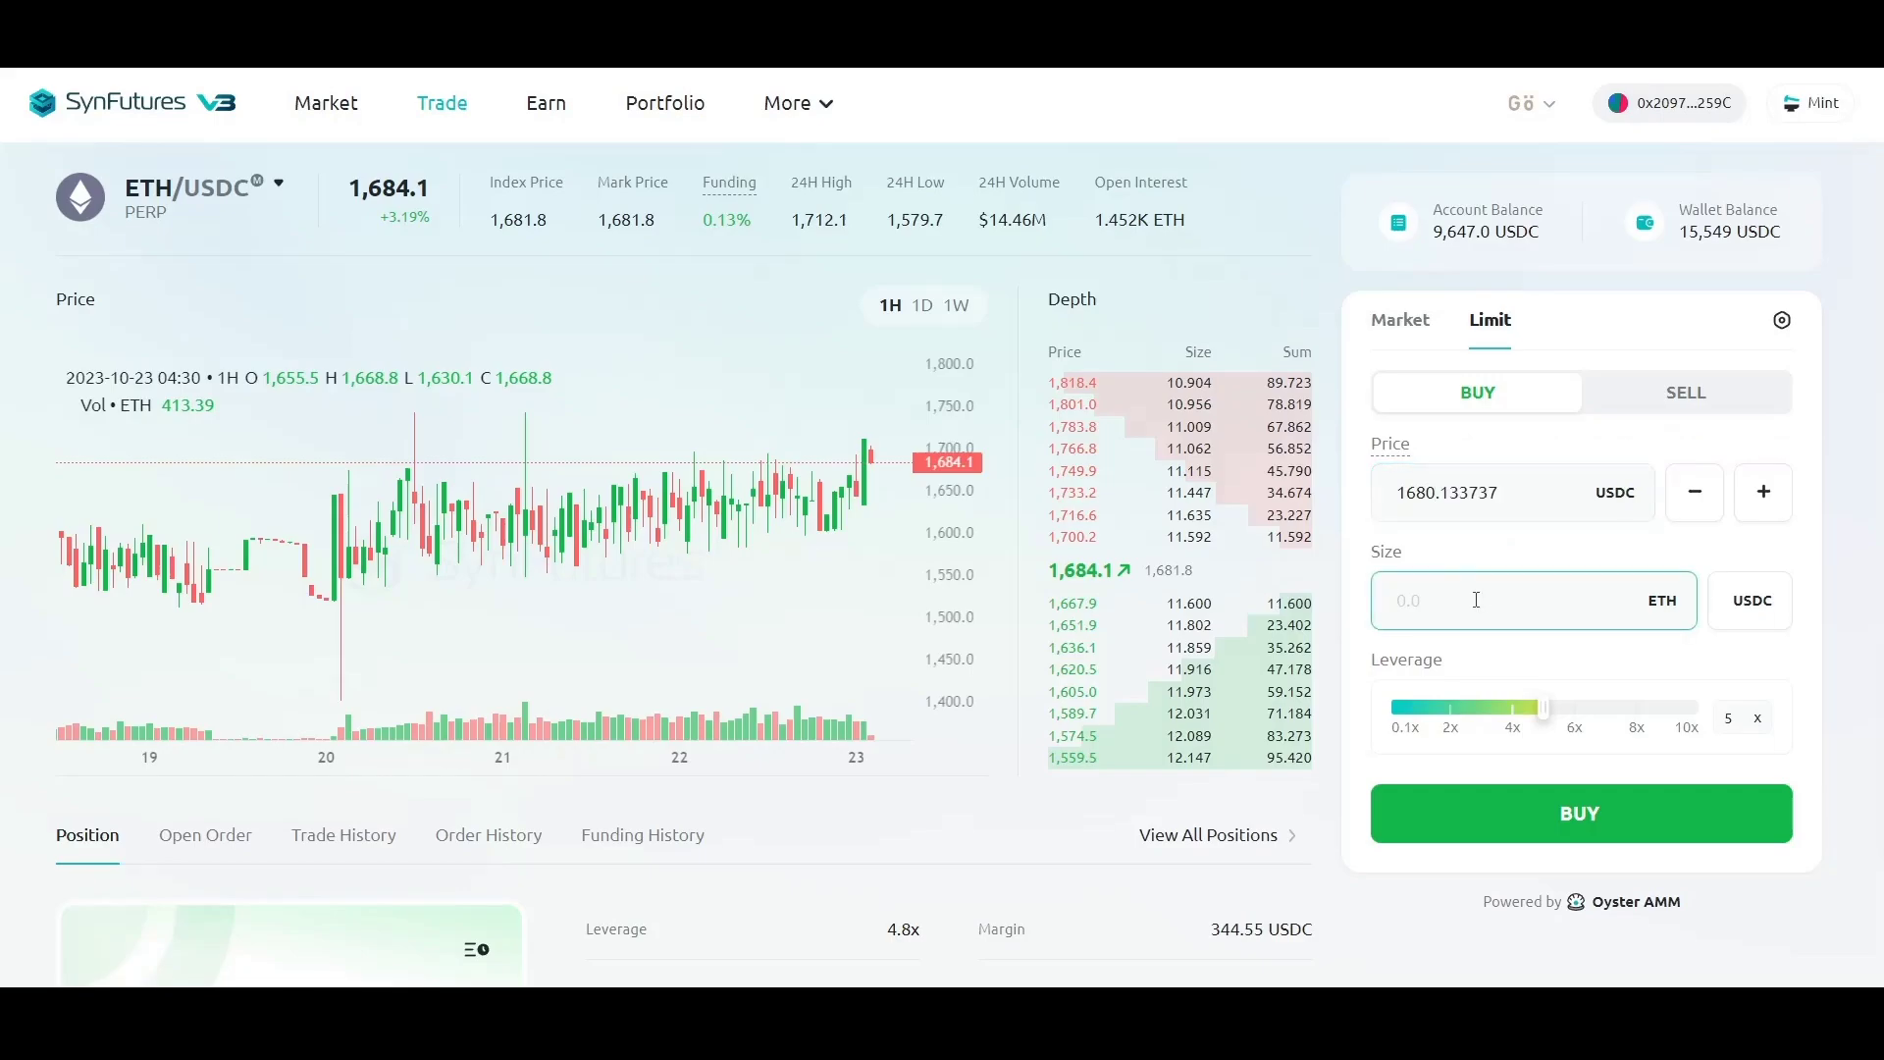
type("1")
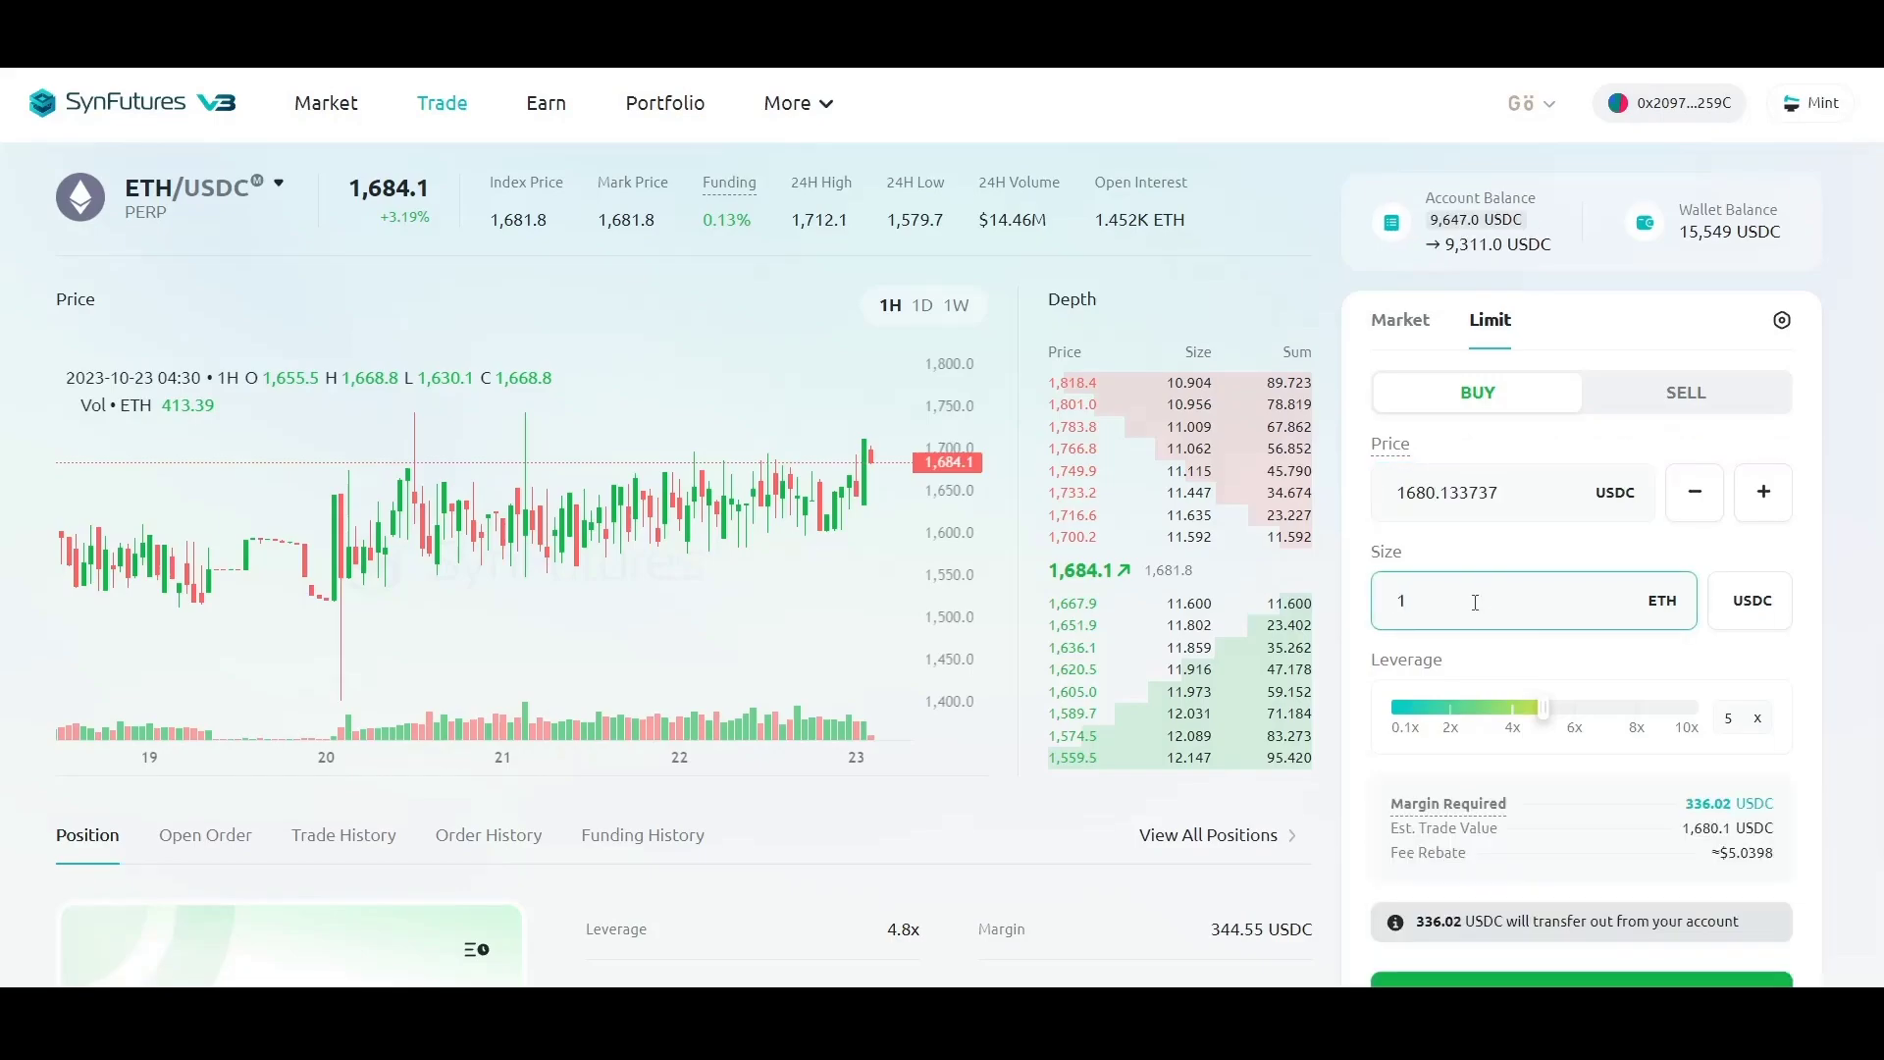
scroll(1473, 604, "down", 2)
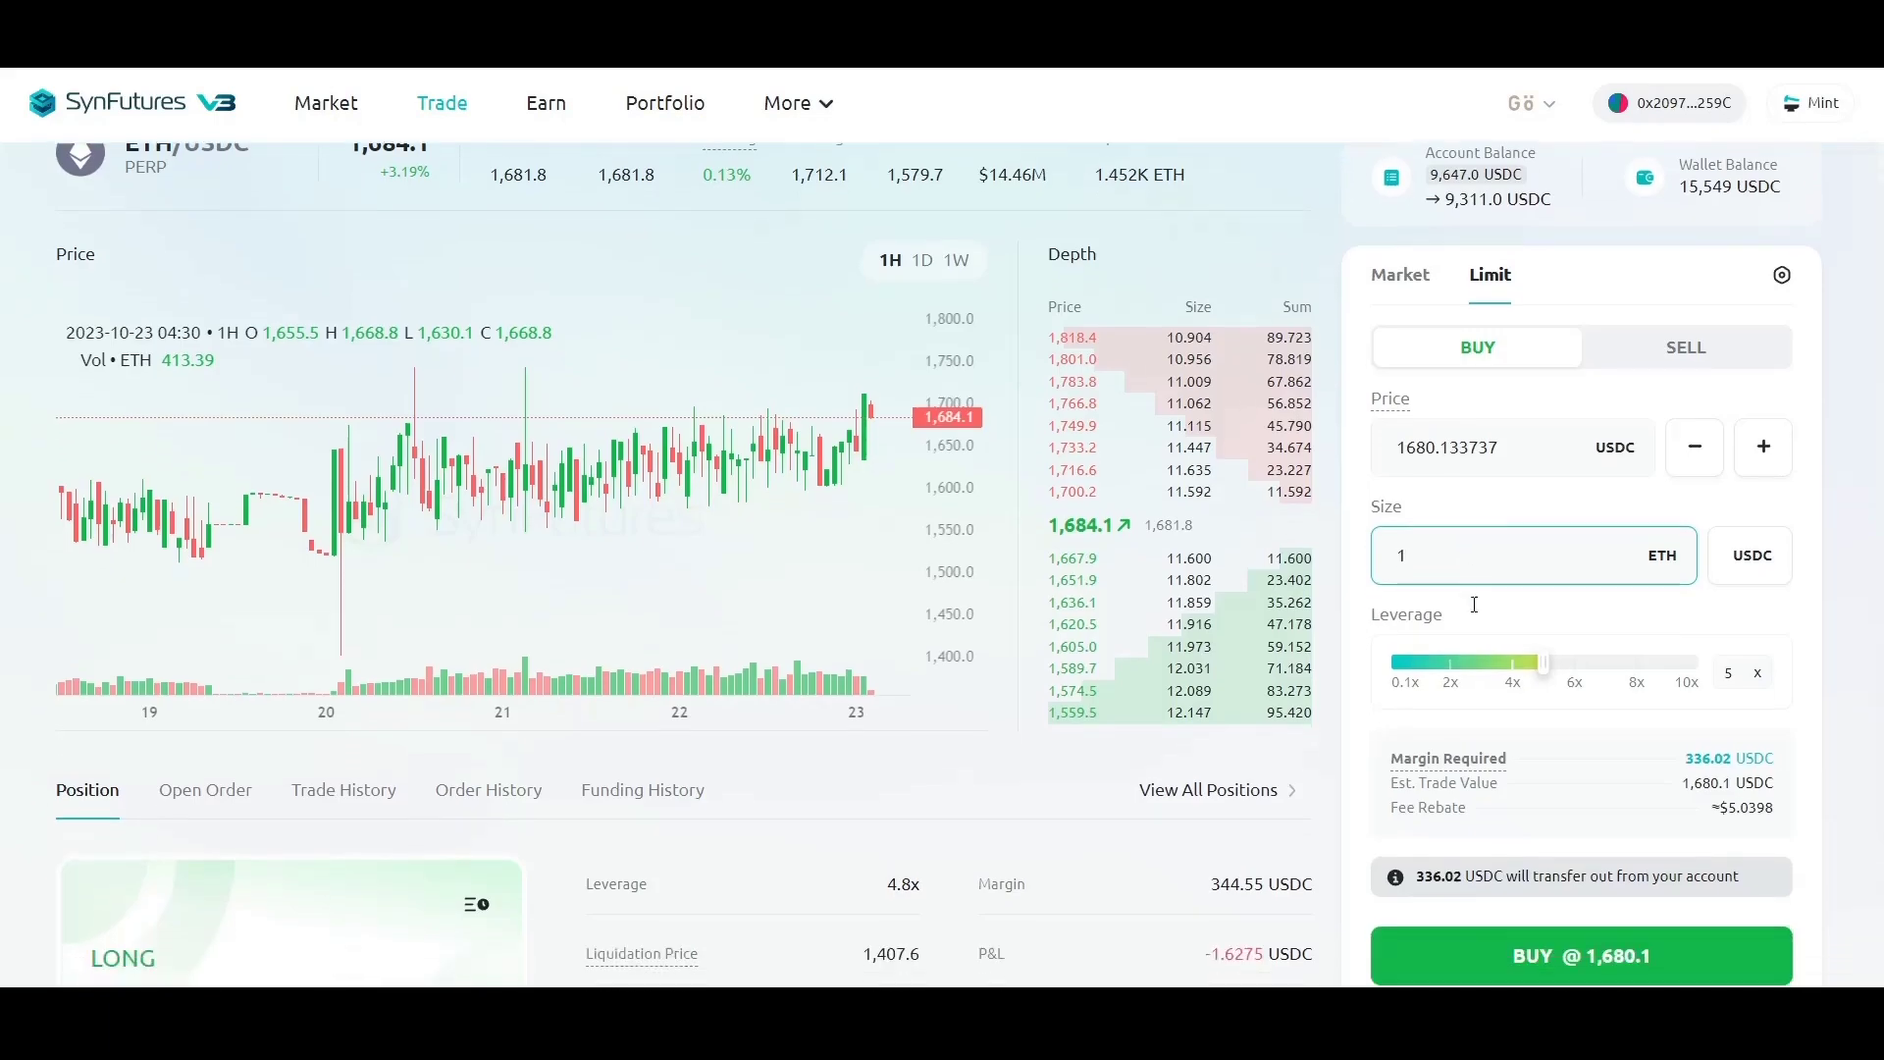
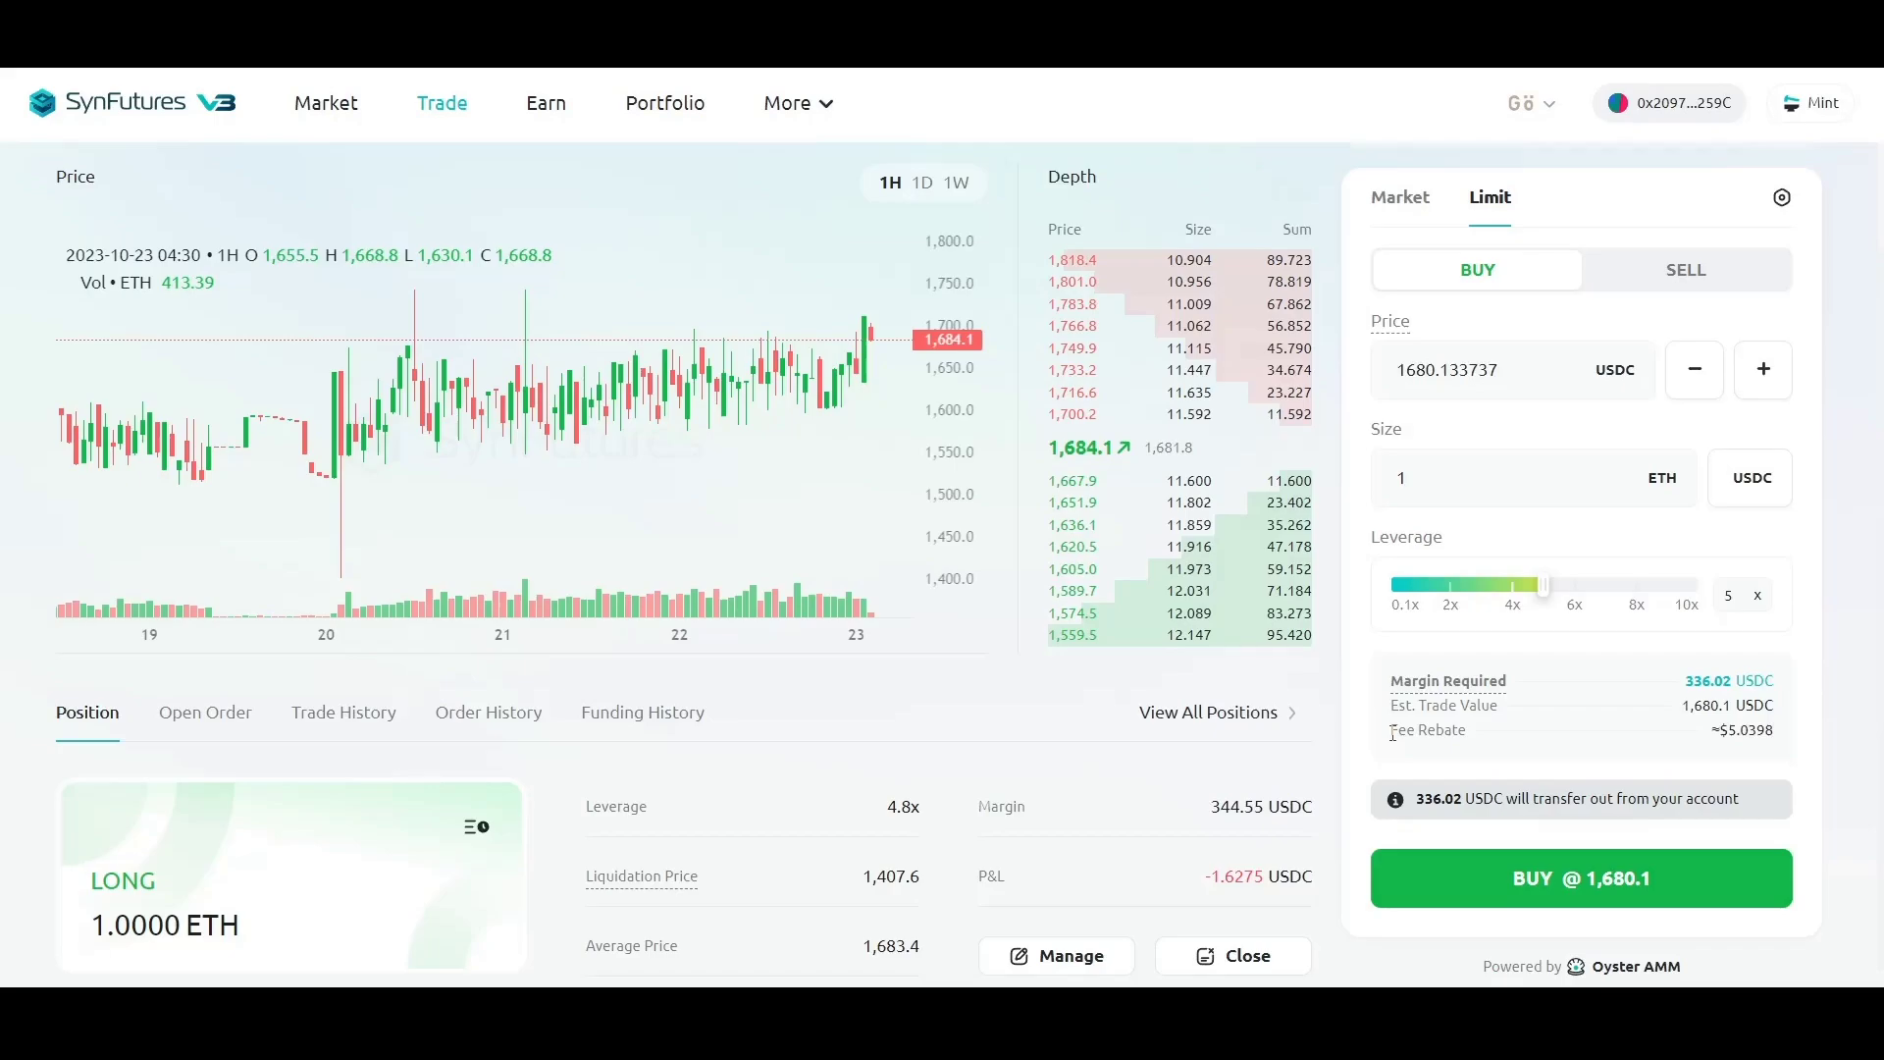
- Submit the 1 ETH limit buy at 1,680.1 and confirm it in MetaMask
left_click(1461, 907)
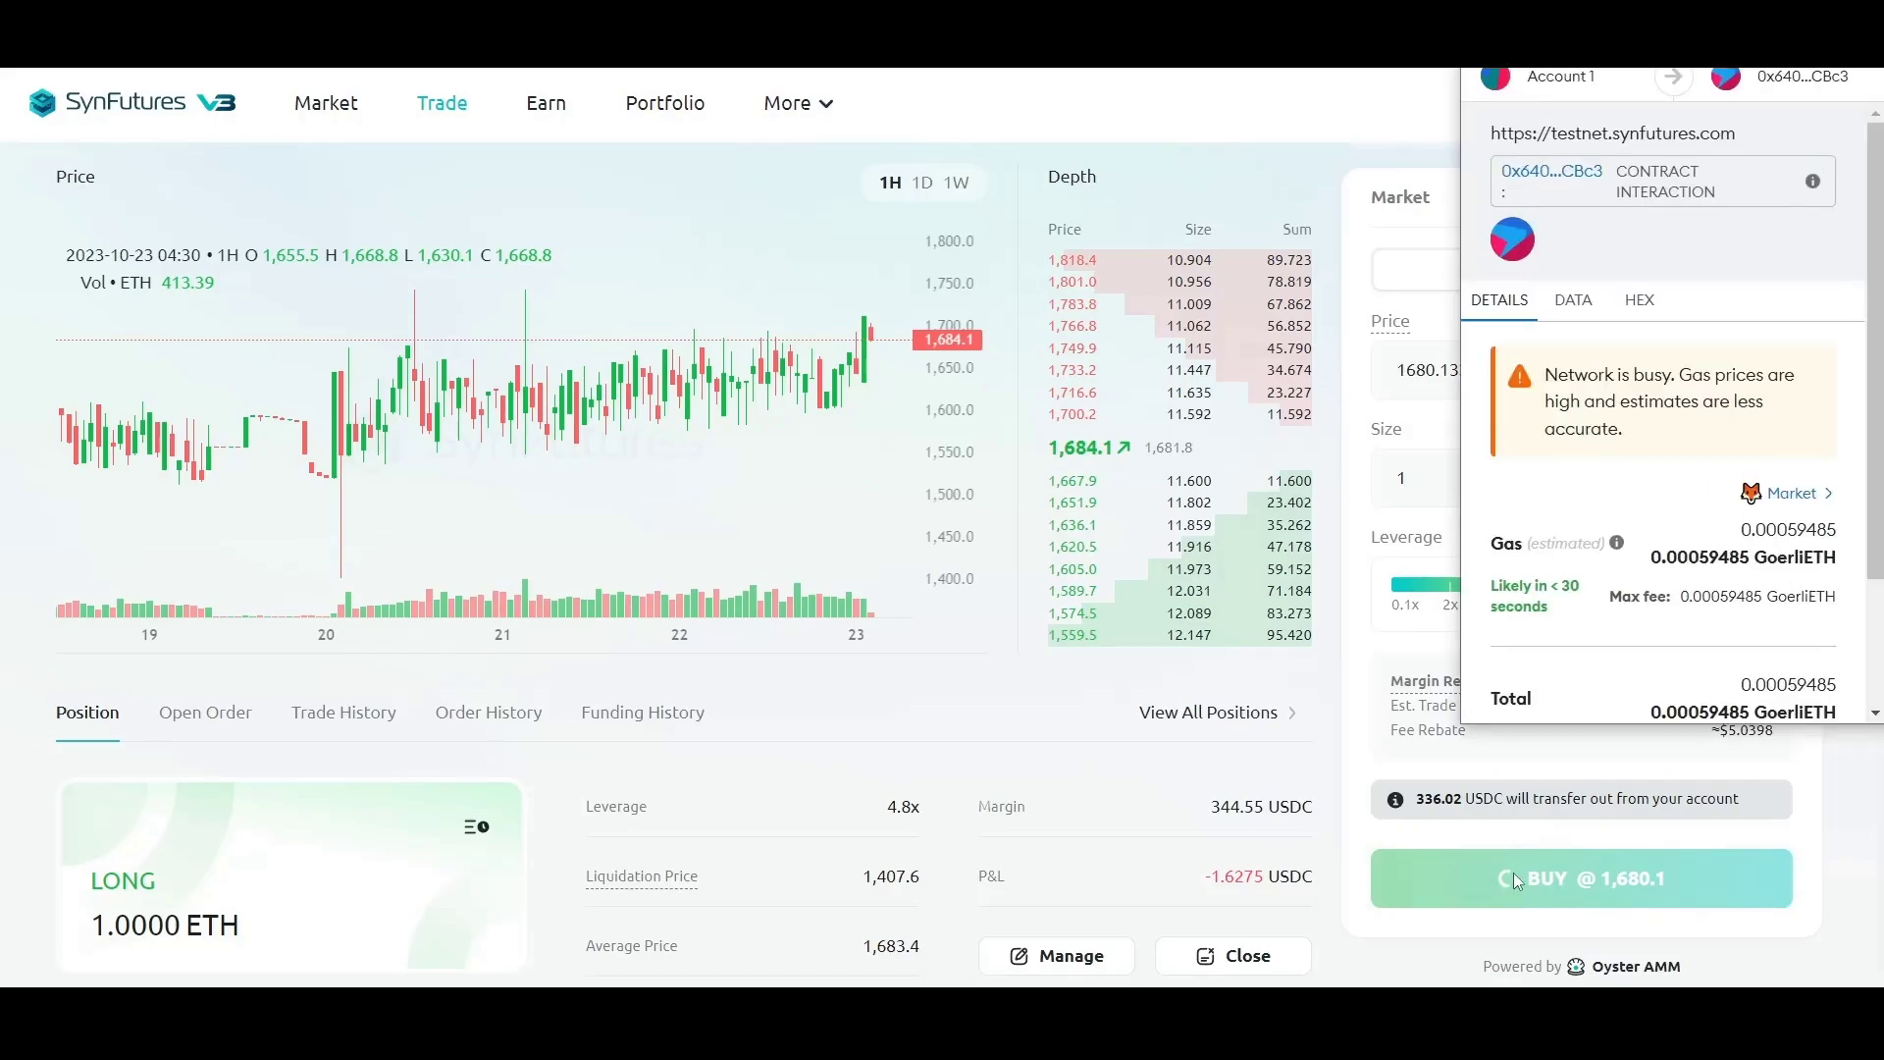
scroll(1699, 653, "down", 2)
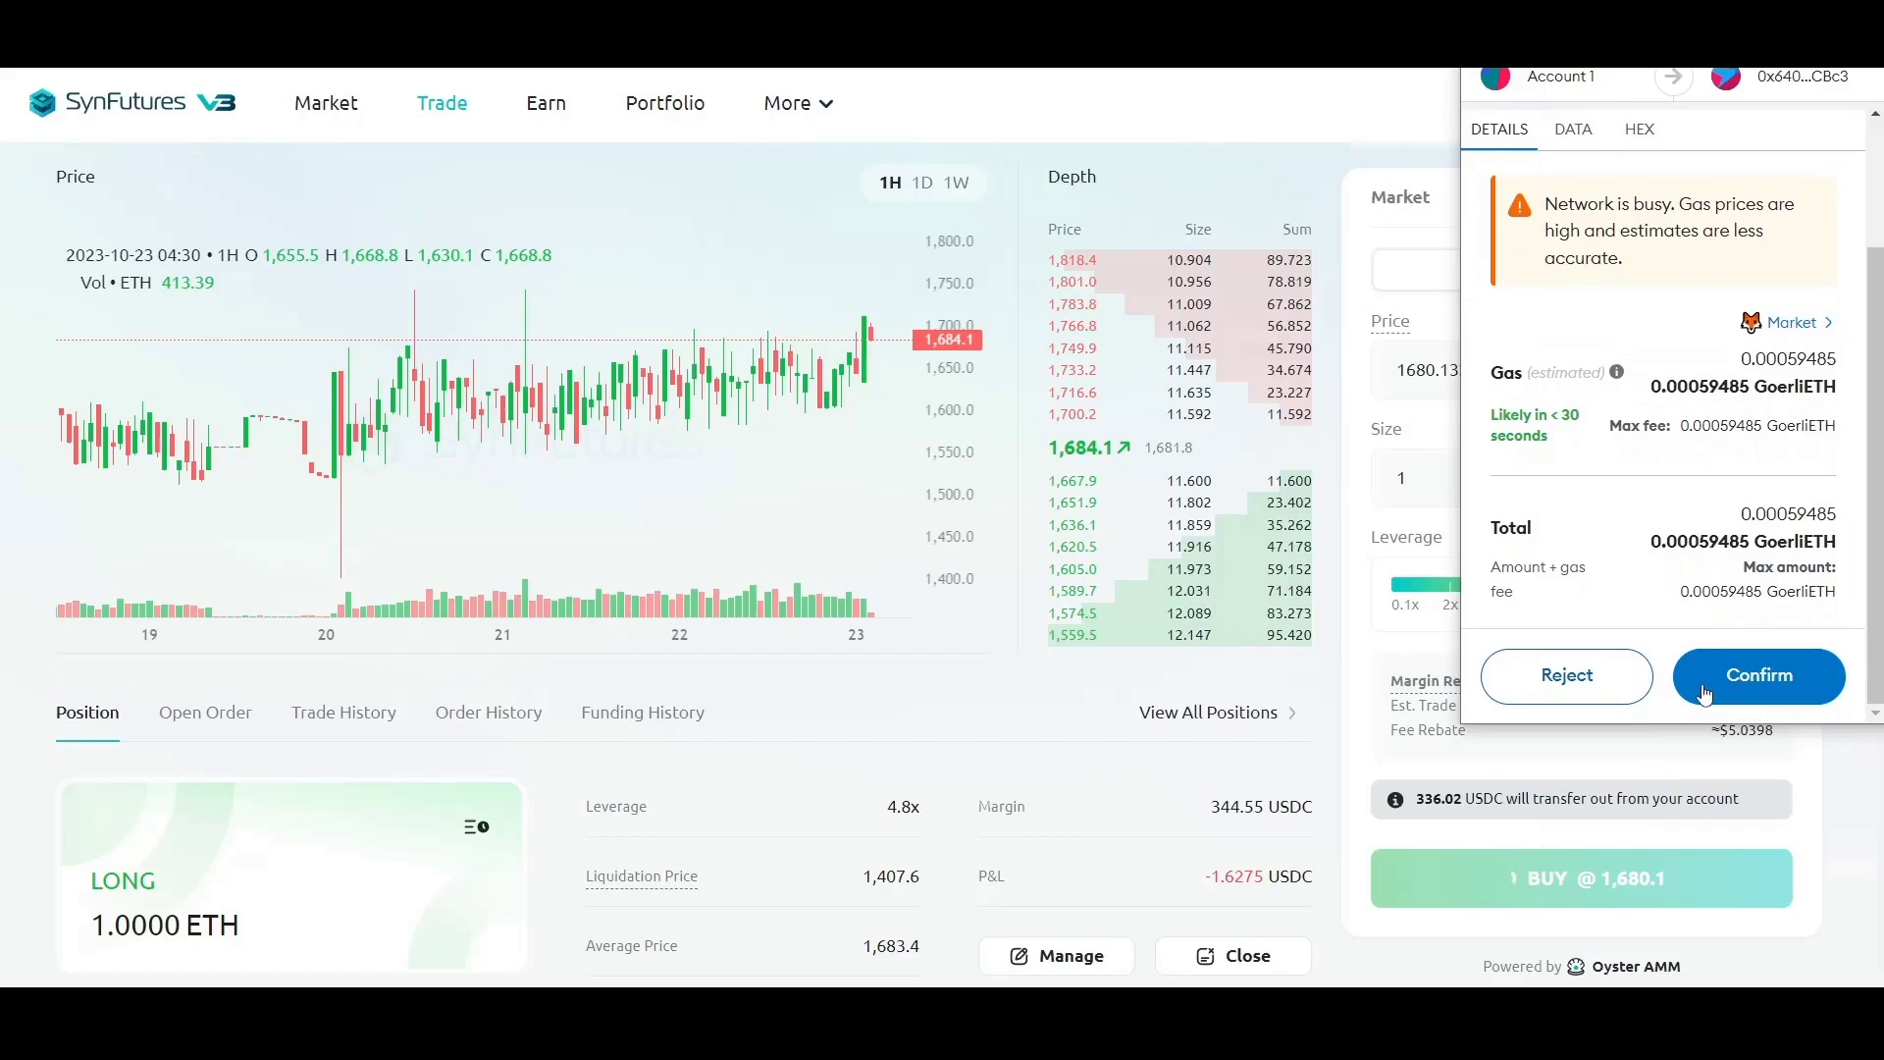
left_click(1703, 677)
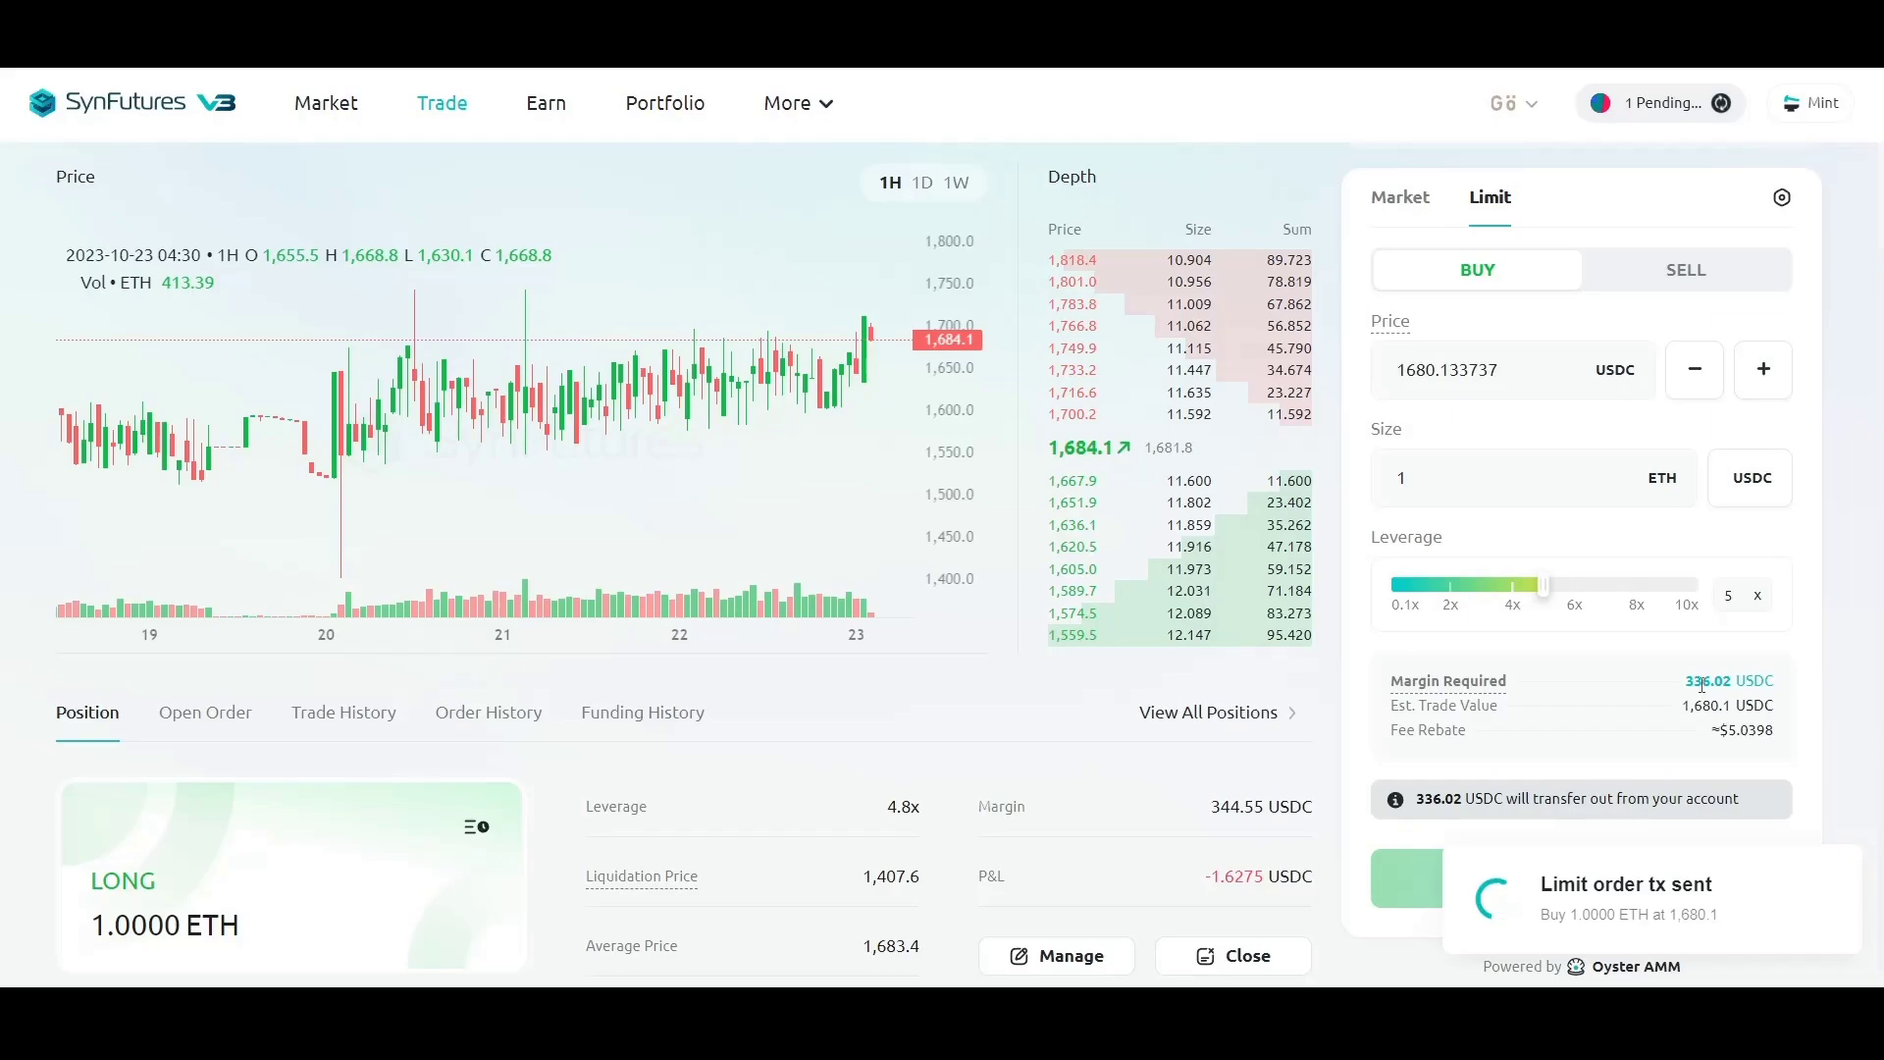
- Check the 1,680.1 limit buy under Open Orders, then return to the Position tab
scroll(1704, 686, "down", 1)
scroll(1703, 685, "down", 1)
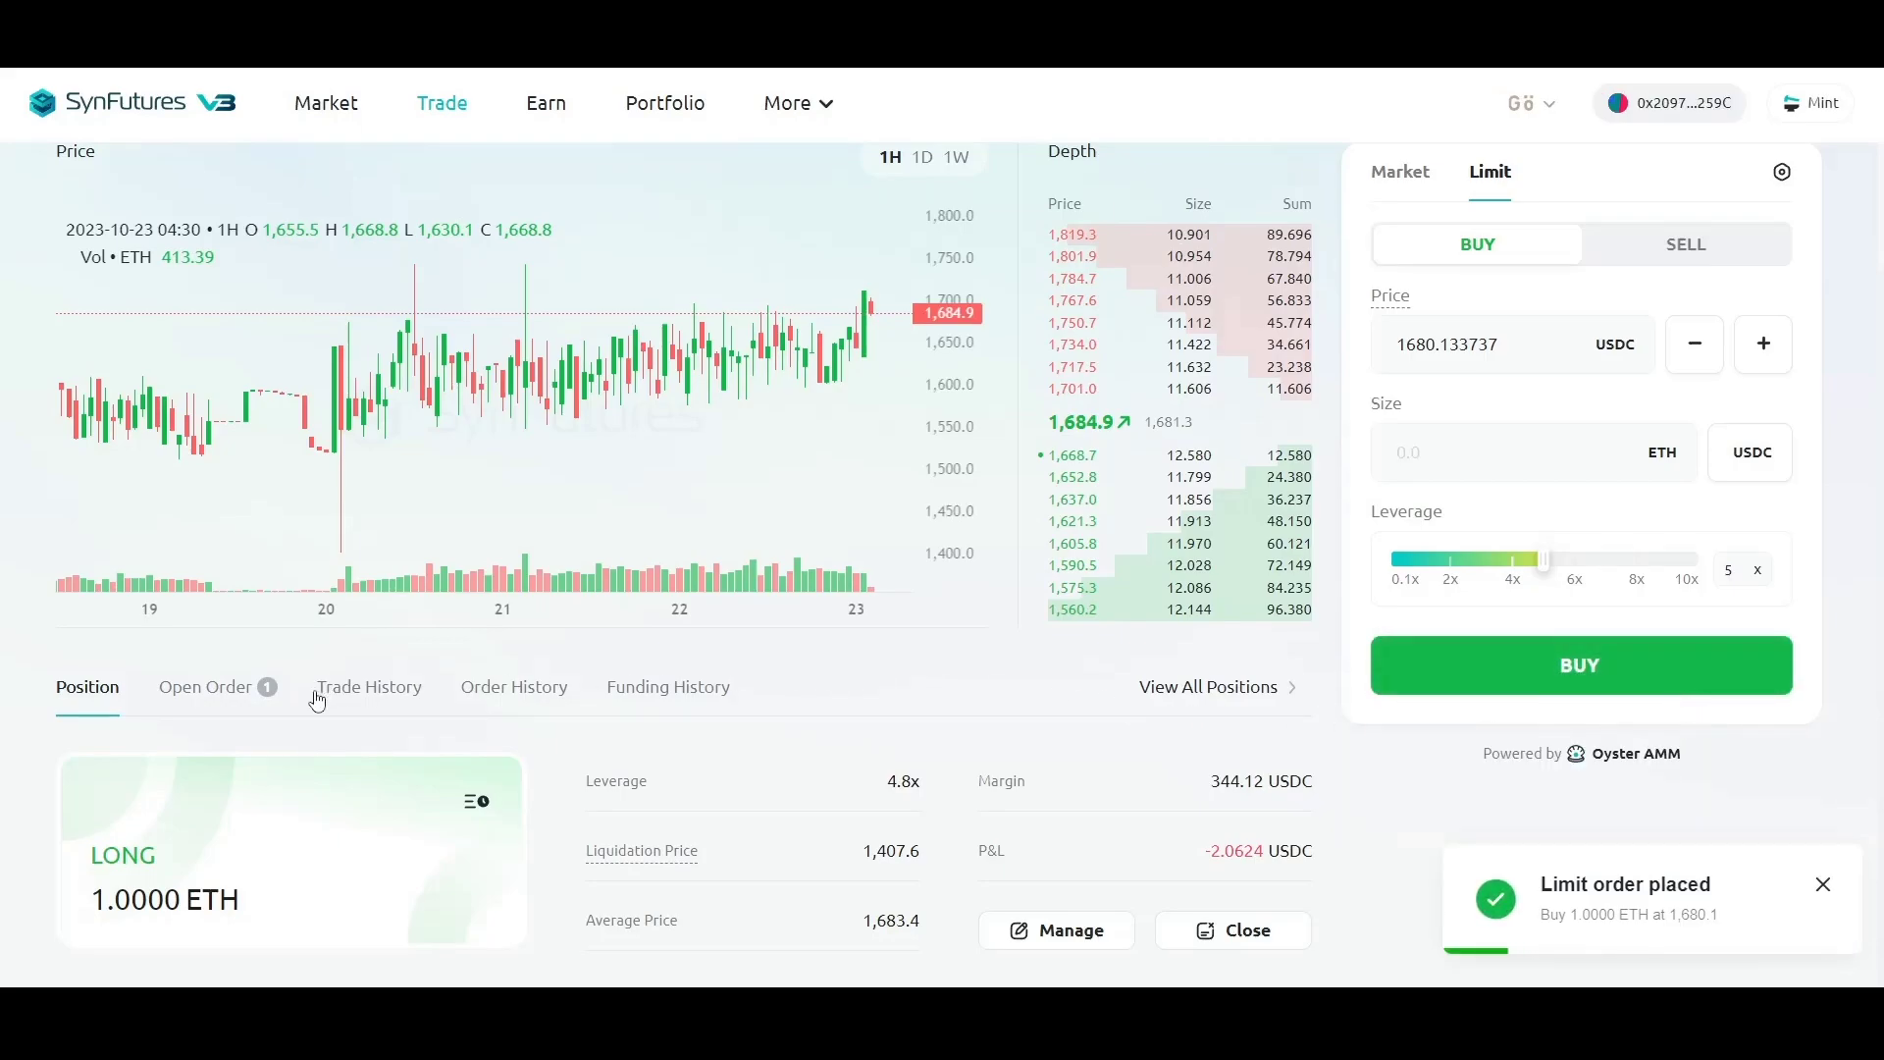
left_click(233, 696)
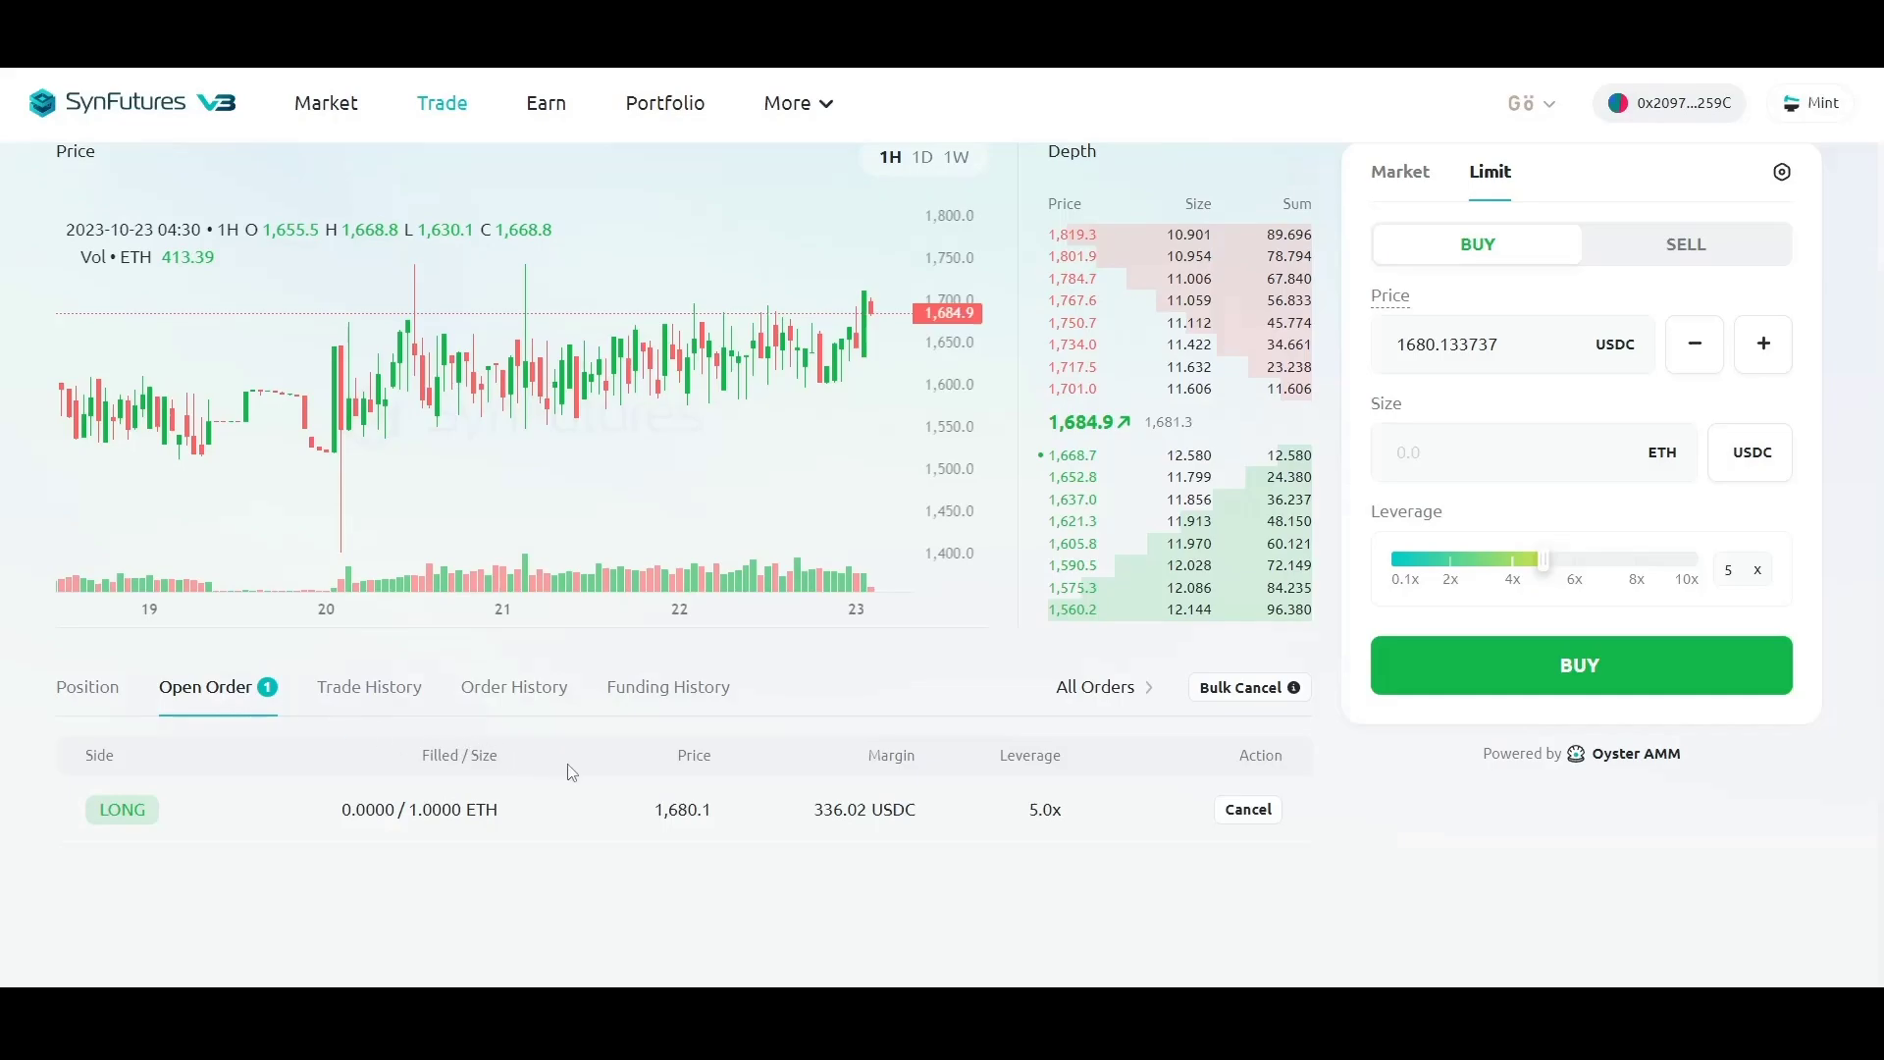
left_click(108, 685)
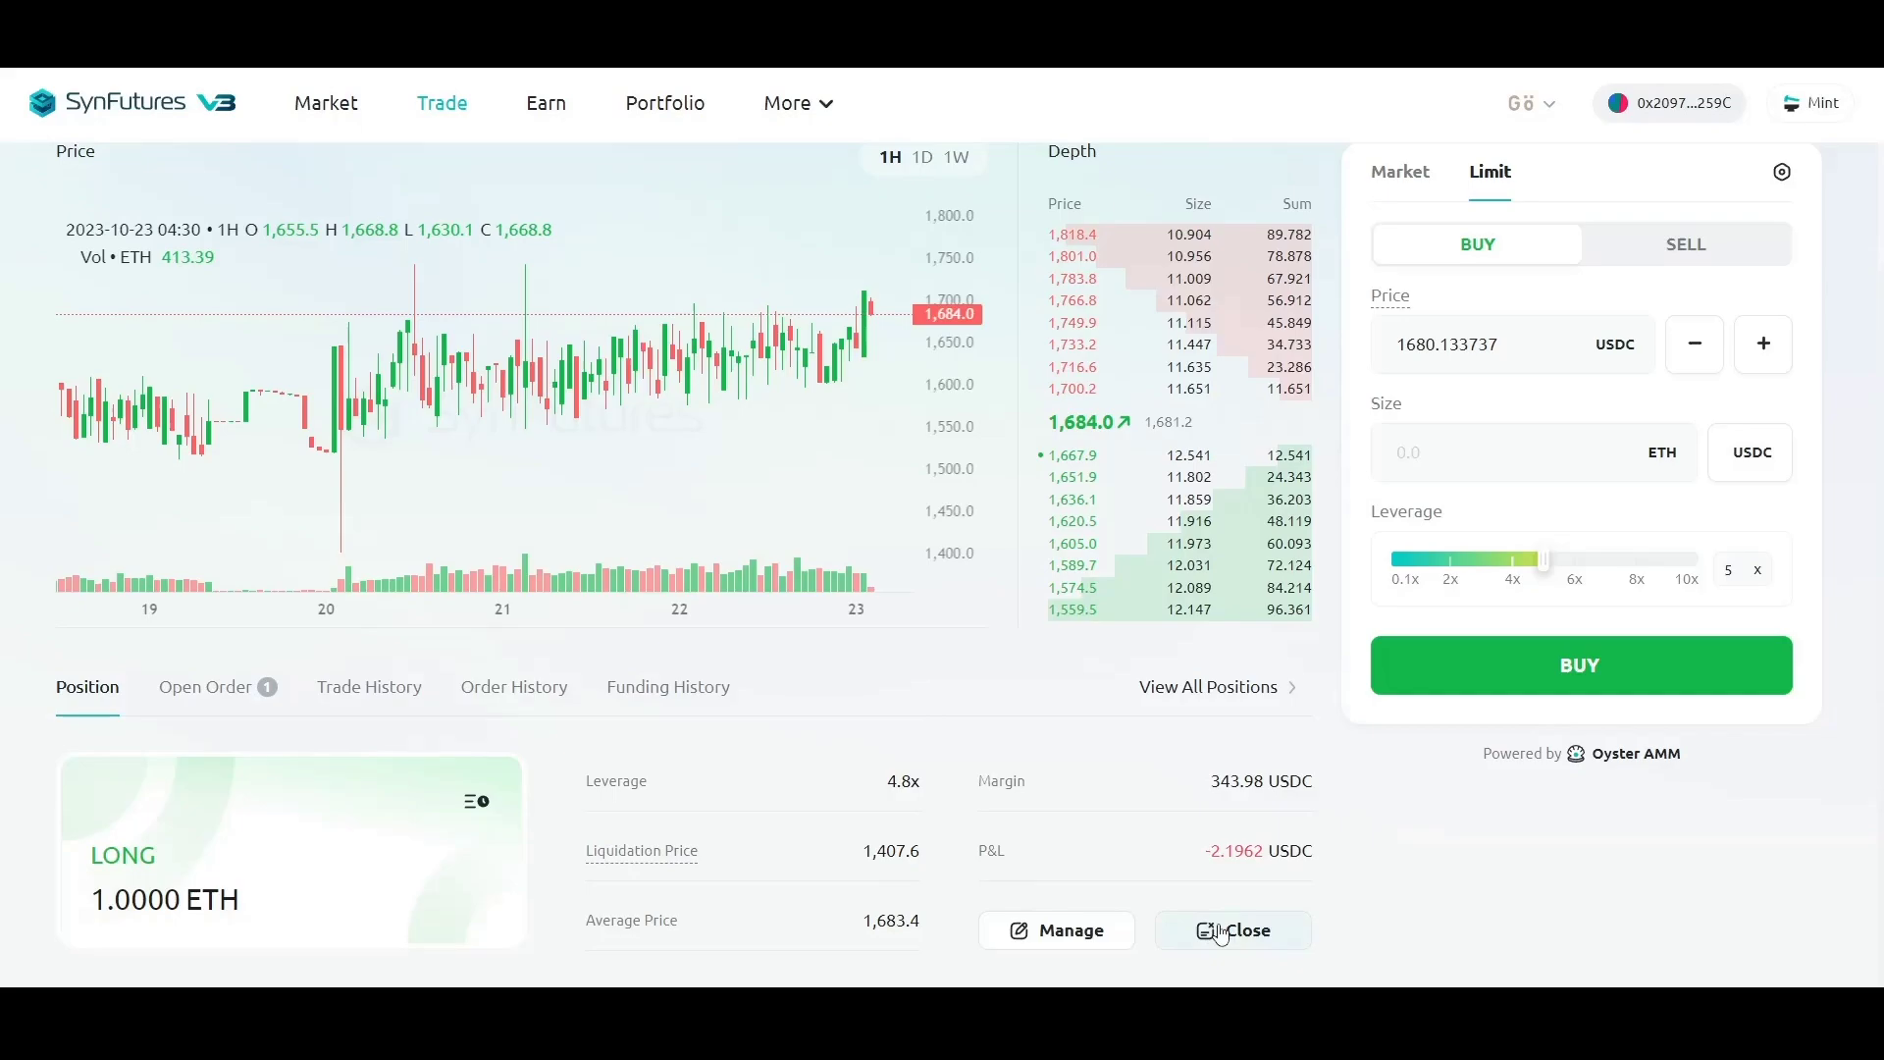
- Close 100% of the 1 ETH long at 1,683.3 and confirm the trade in MetaMask
left_click(1221, 934)
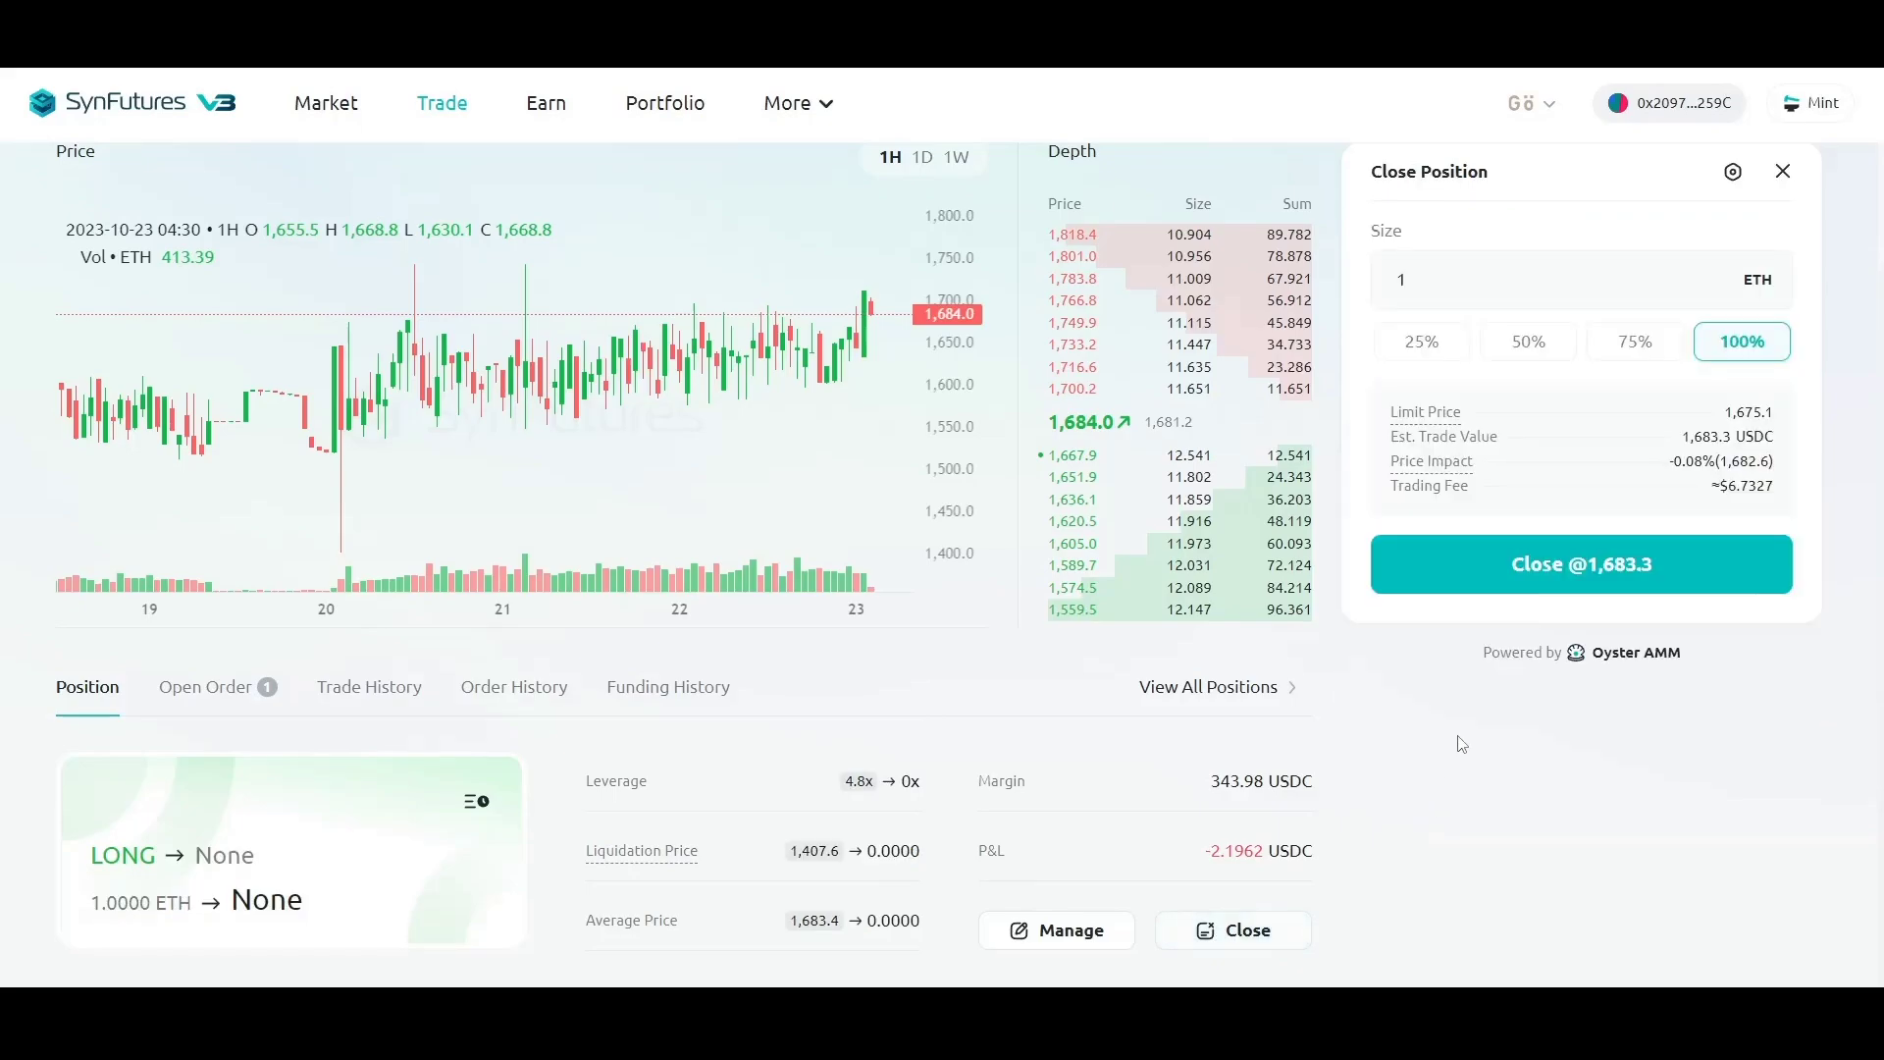
left_click(1526, 561)
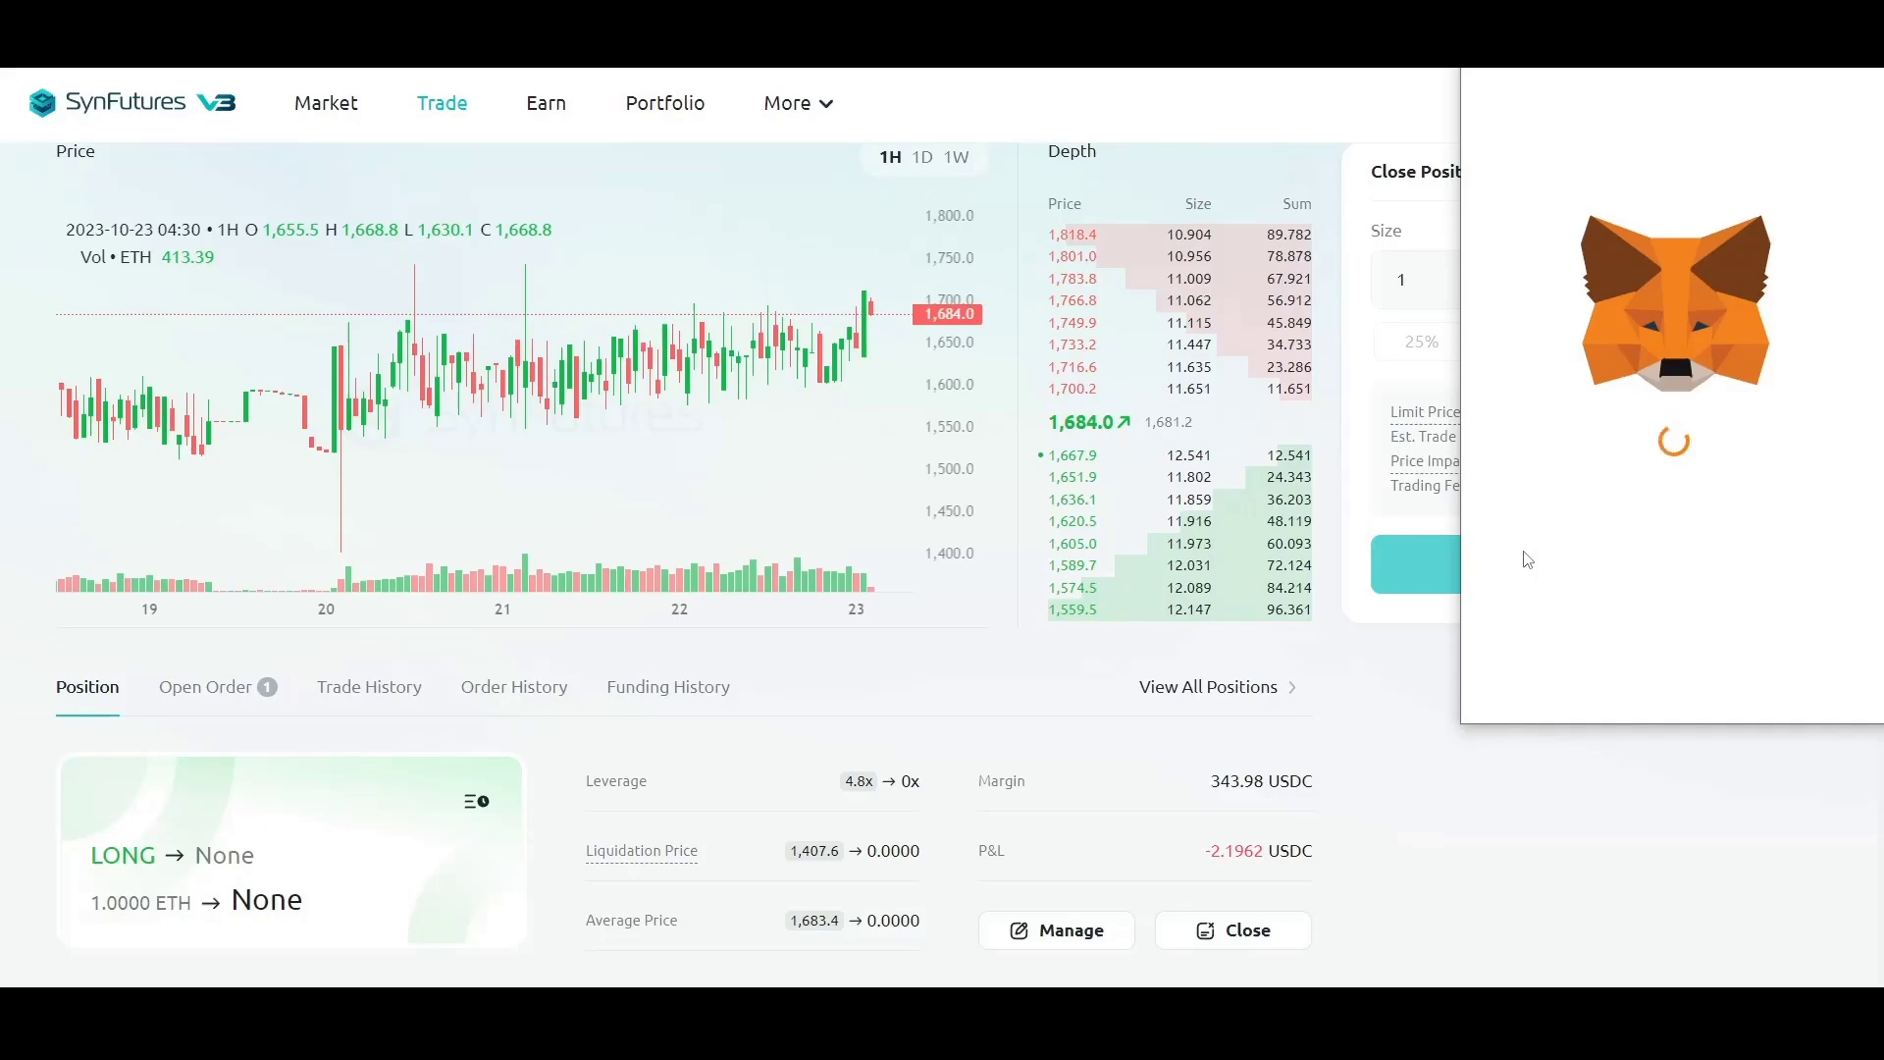
scroll(1526, 561, "down", 3)
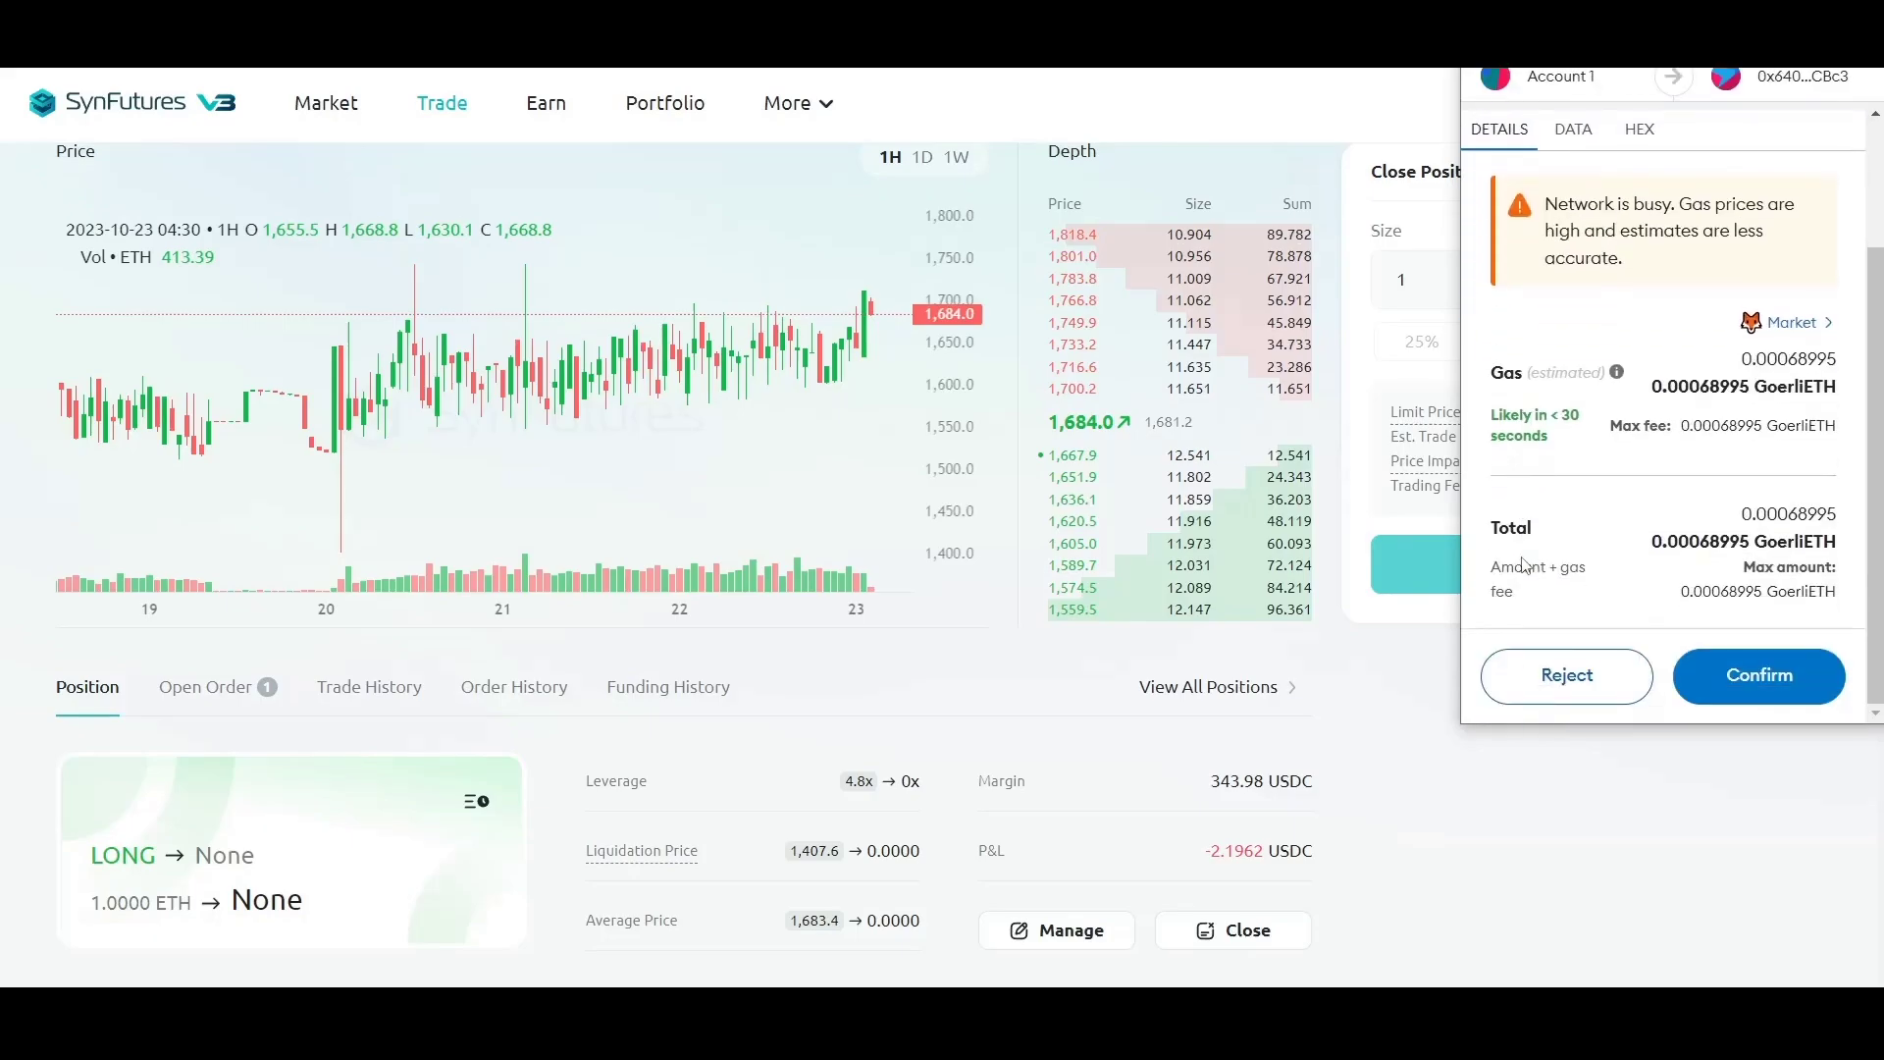
left_click(1738, 677)
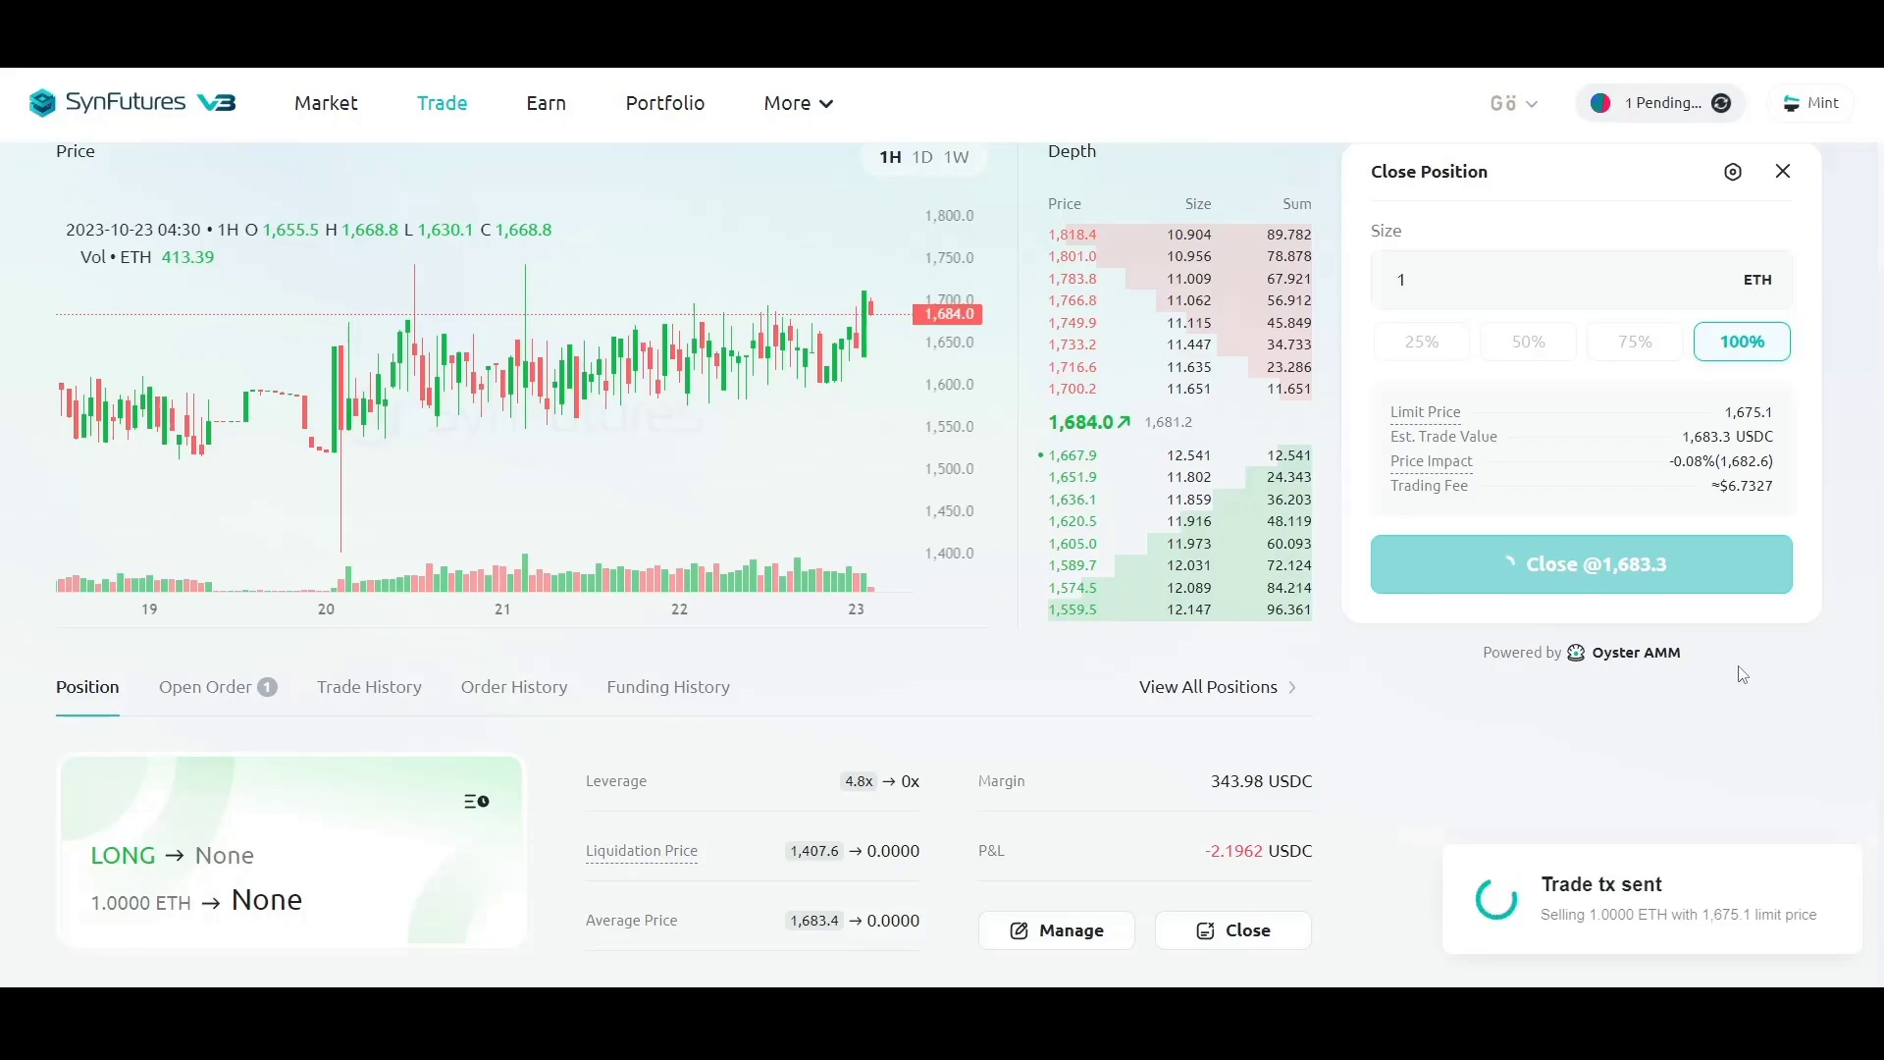
scroll(1743, 675, "up", 2)
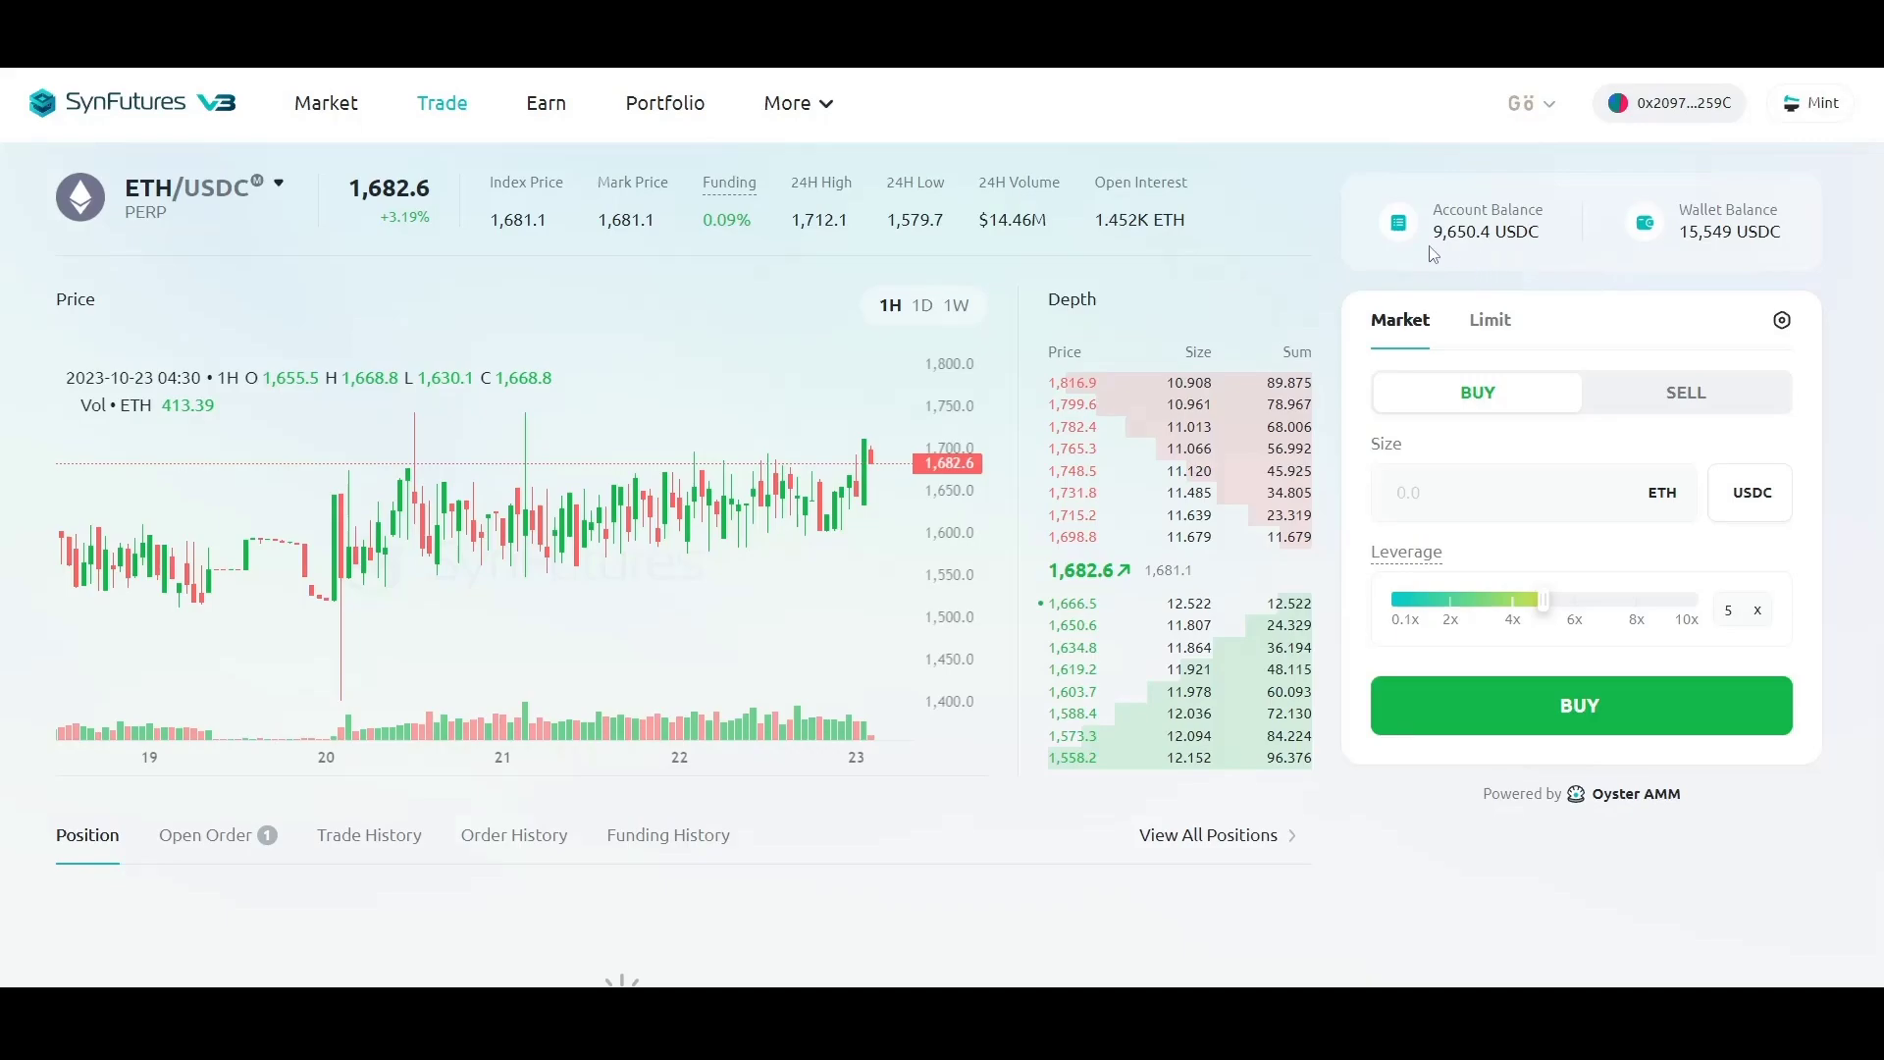
- View Portfolio trade history filtered by 1D, 7D and 1M, then go to the Market page
left_click(652, 106)
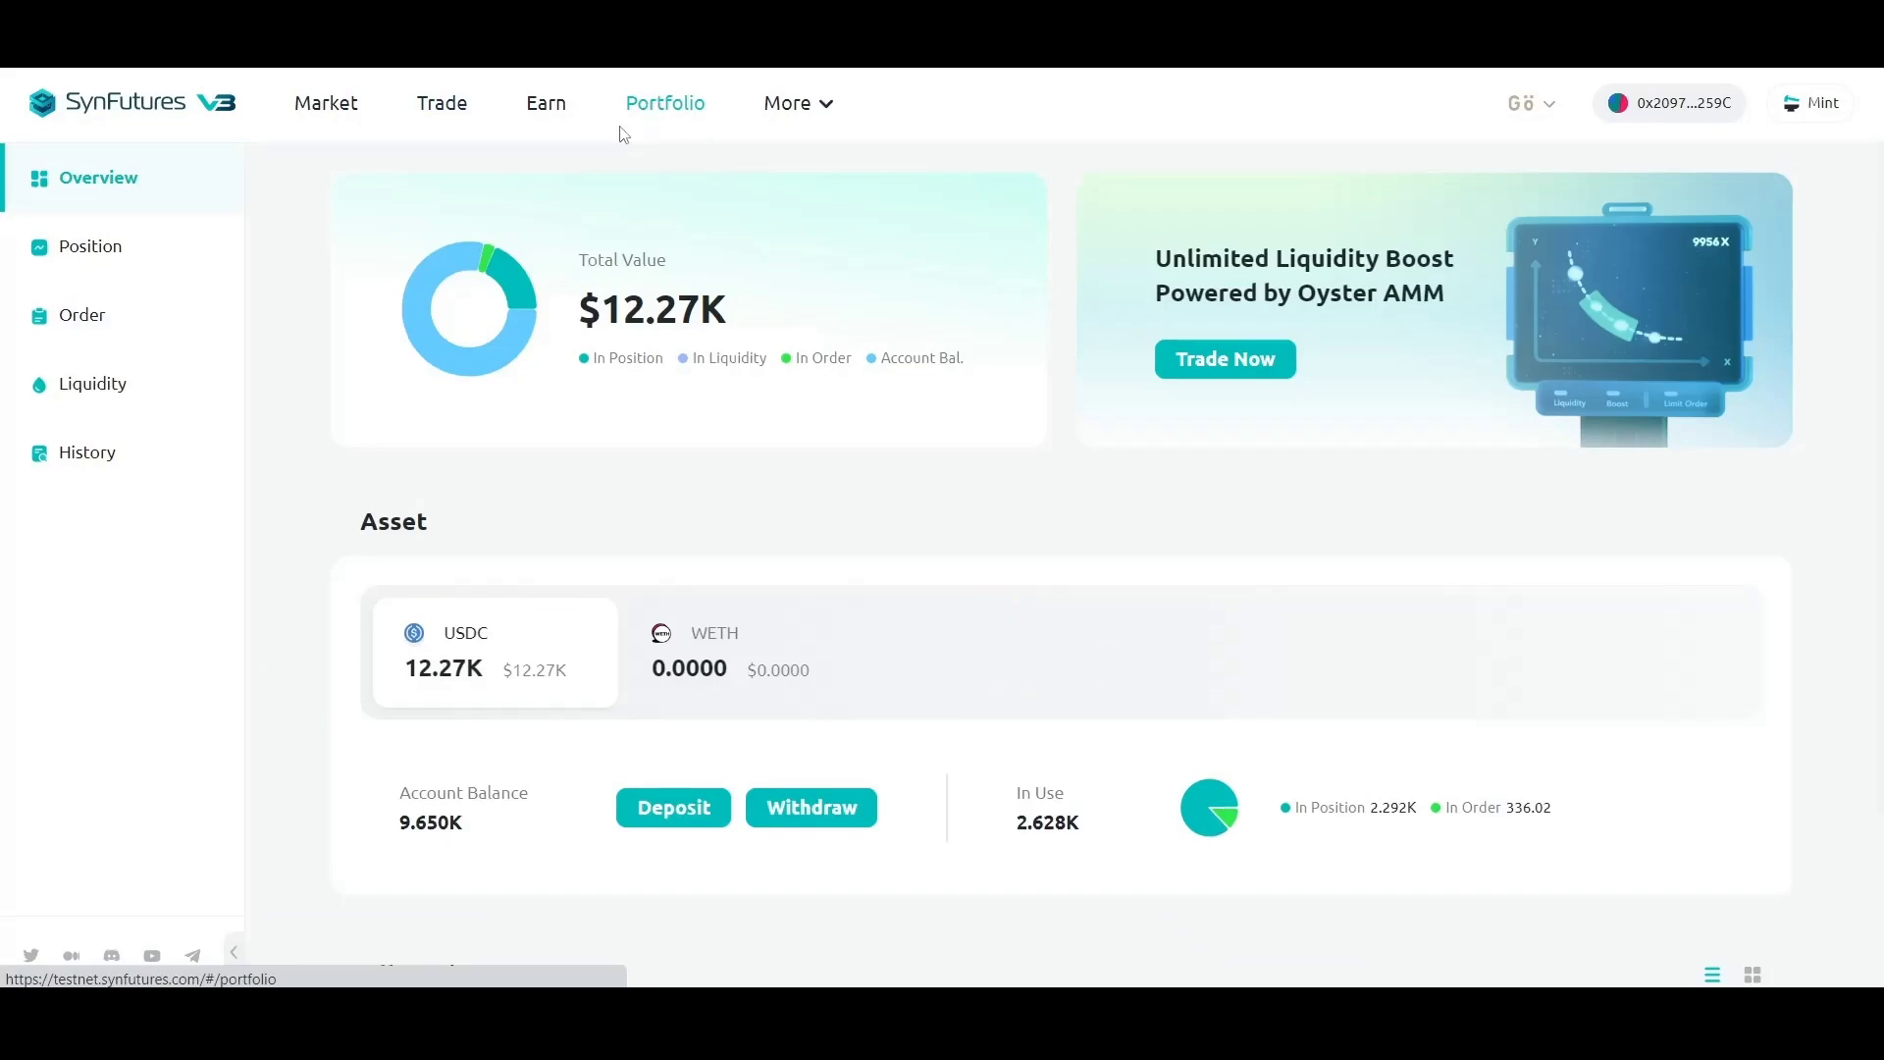
left_click(101, 468)
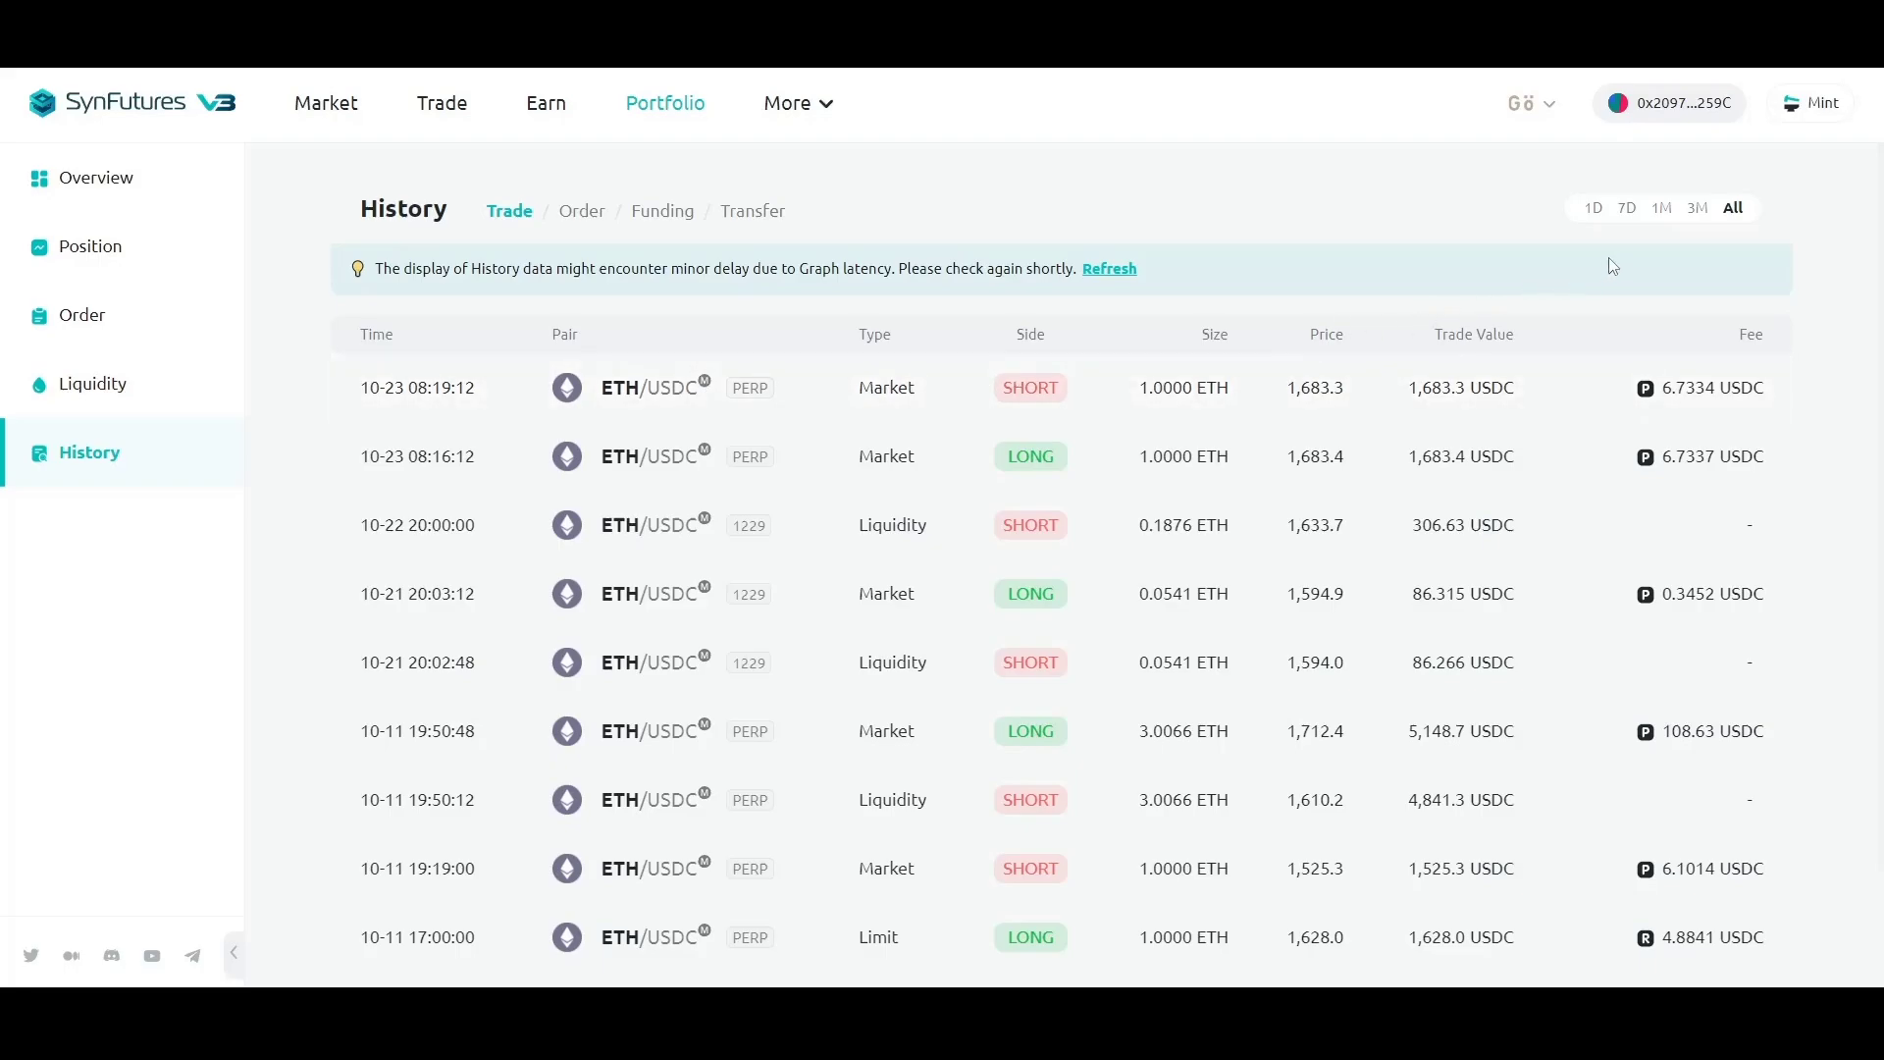
left_click(1593, 208)
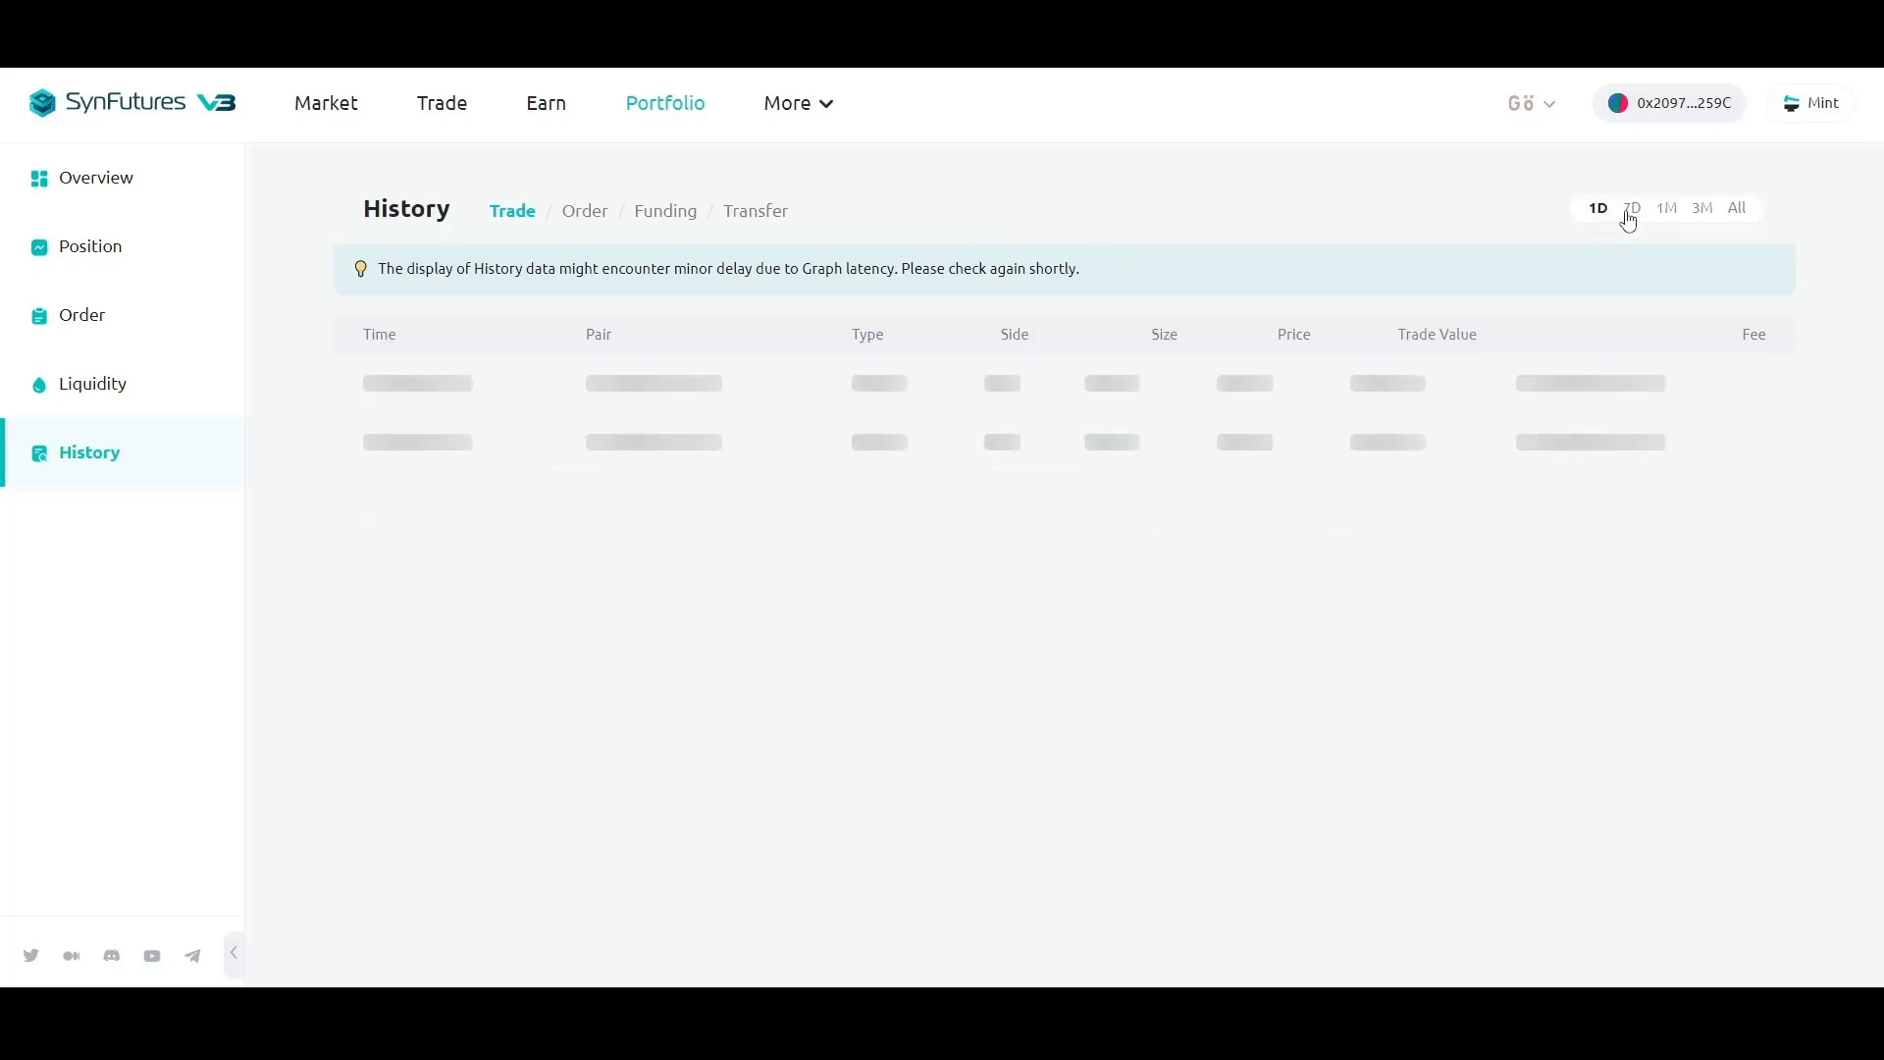
left_click(1630, 210)
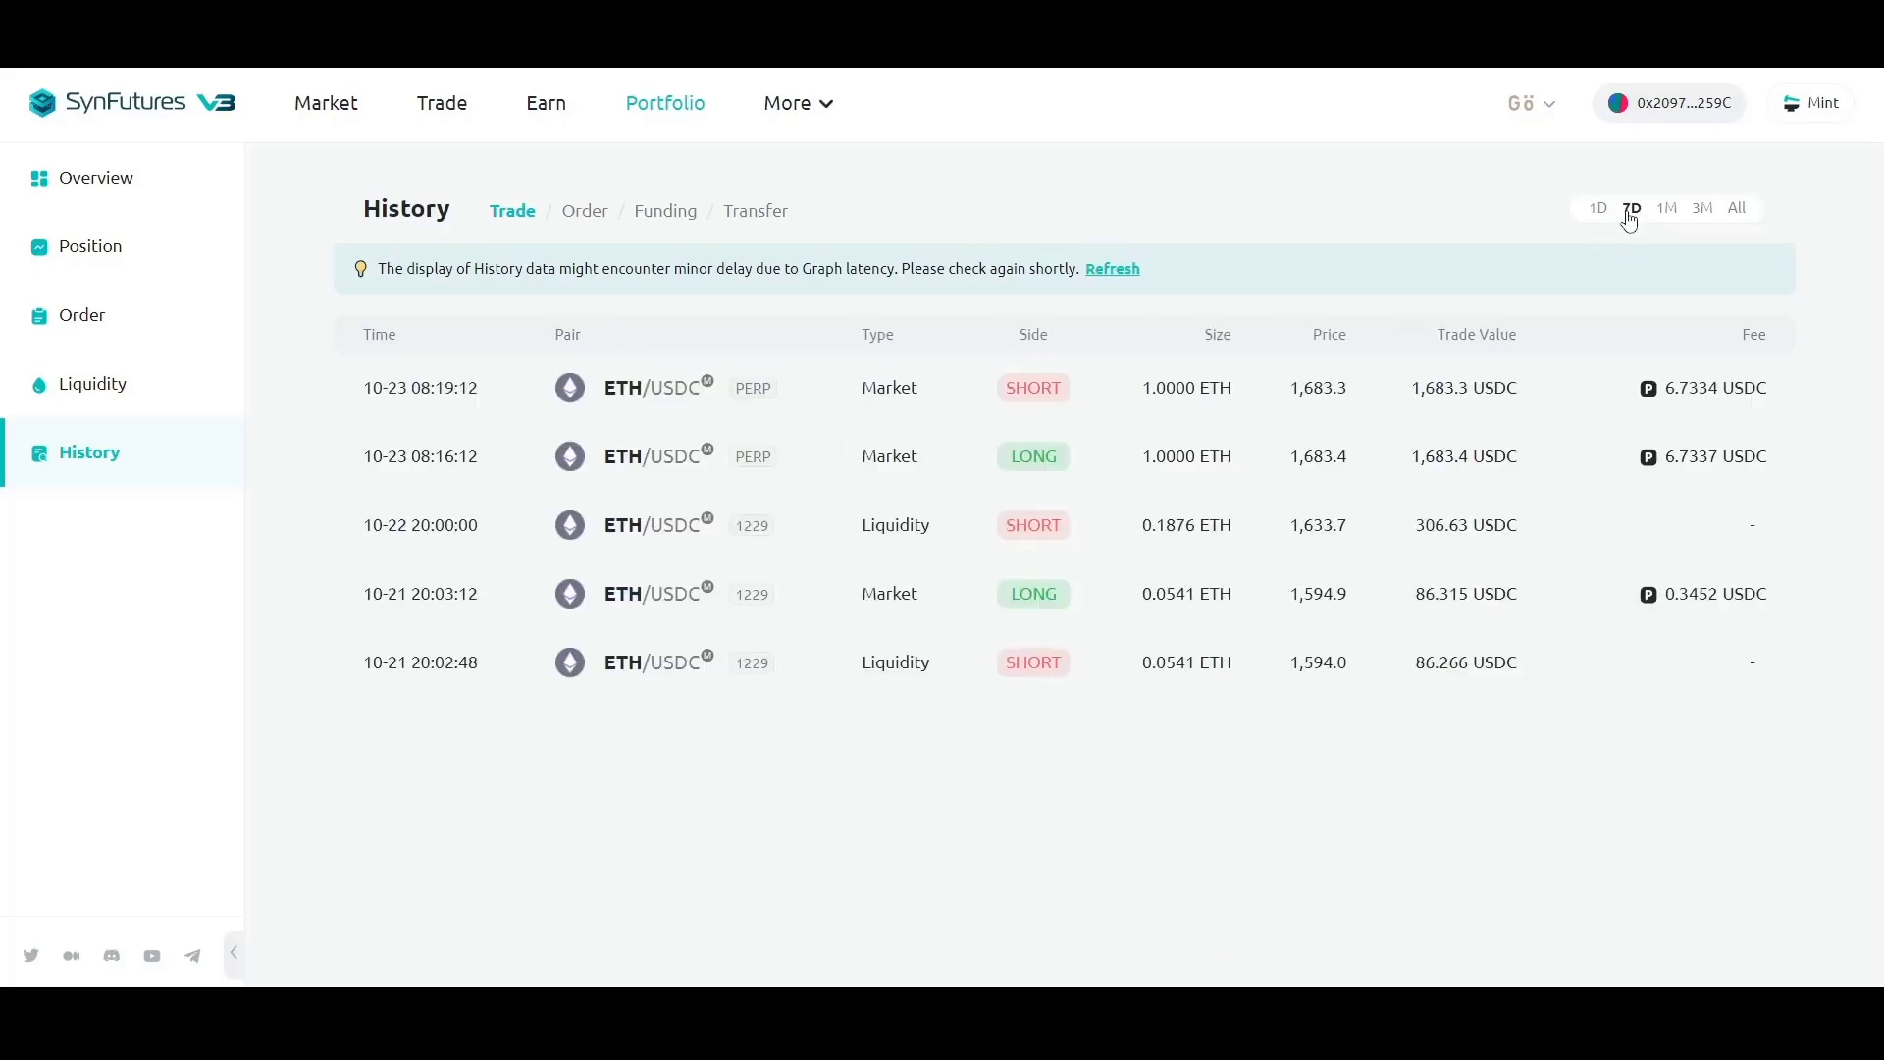
left_click(1660, 212)
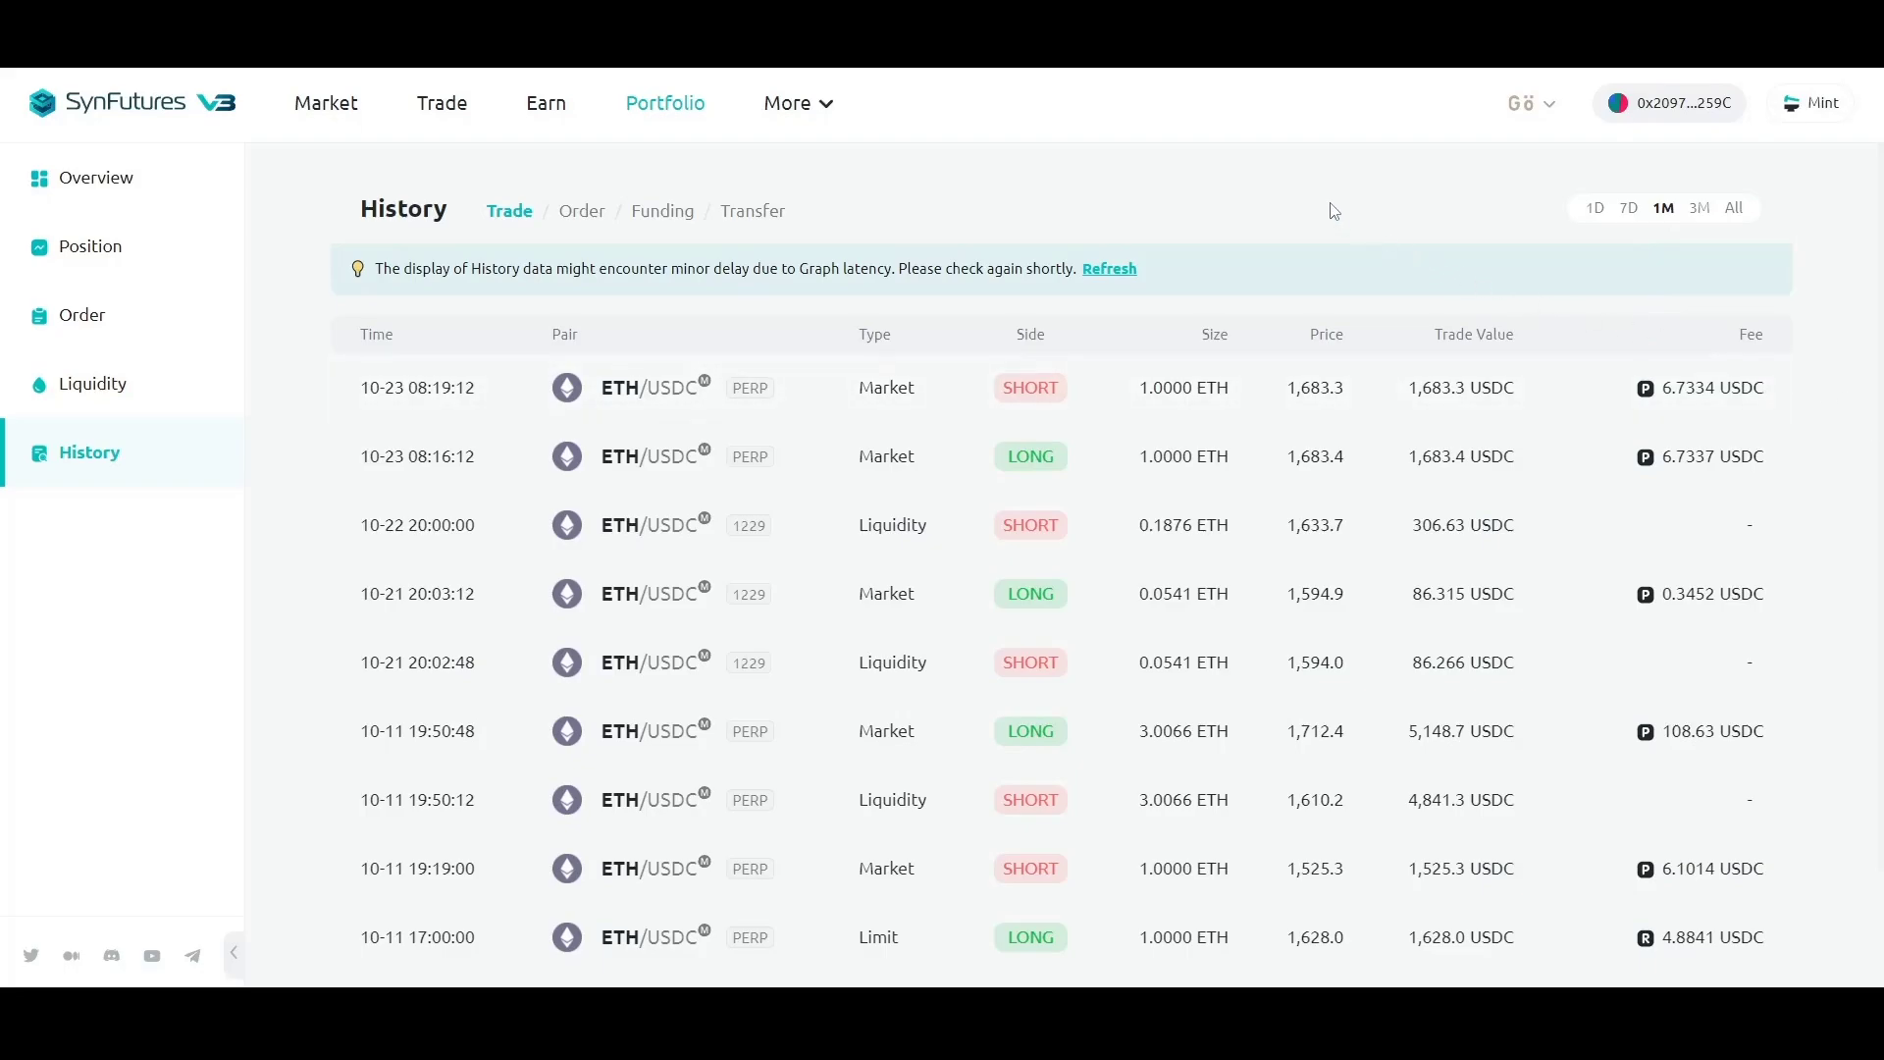
left_click(339, 106)
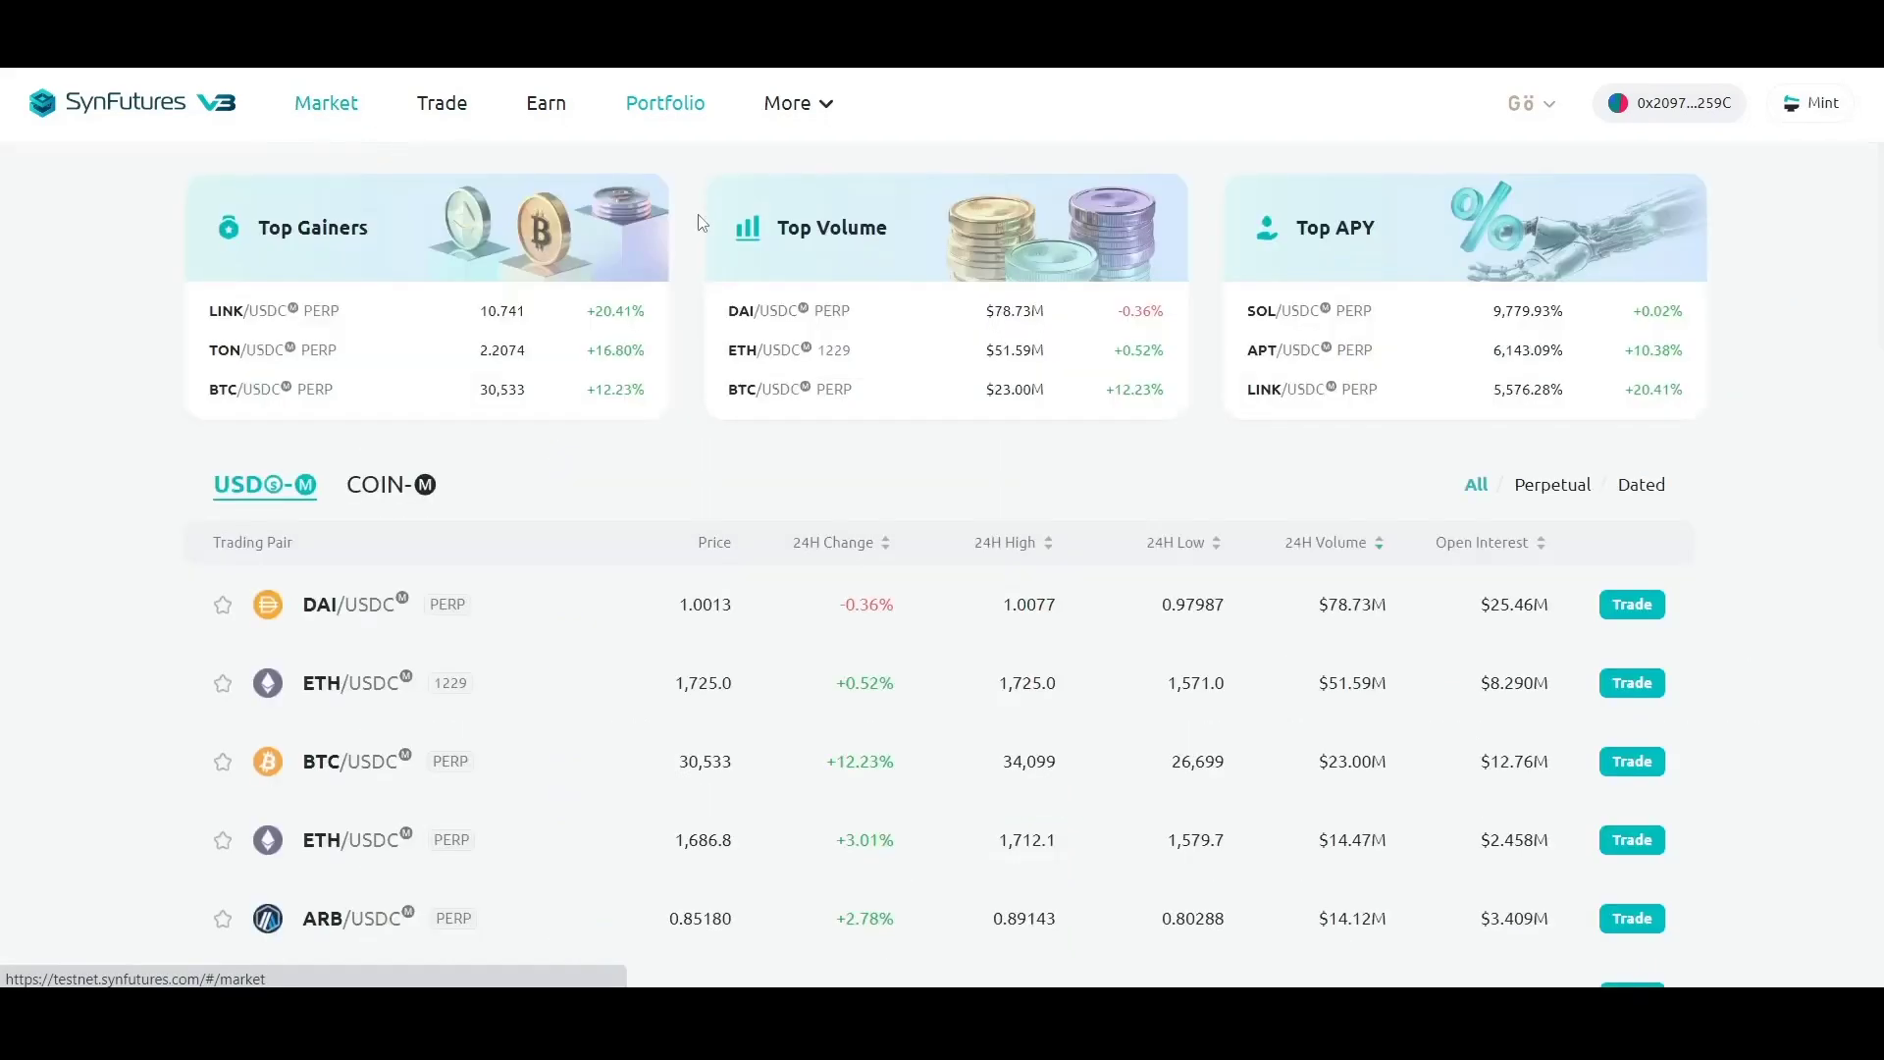